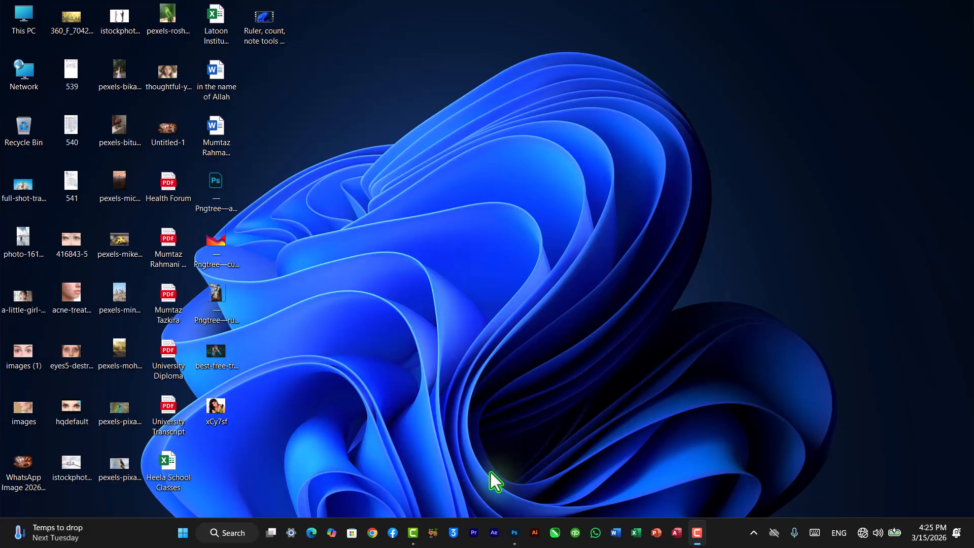
Switch to Photoshop and draw a rectangle shape about 382 by 240 px in the upper middle of the canvas.
click(514, 541)
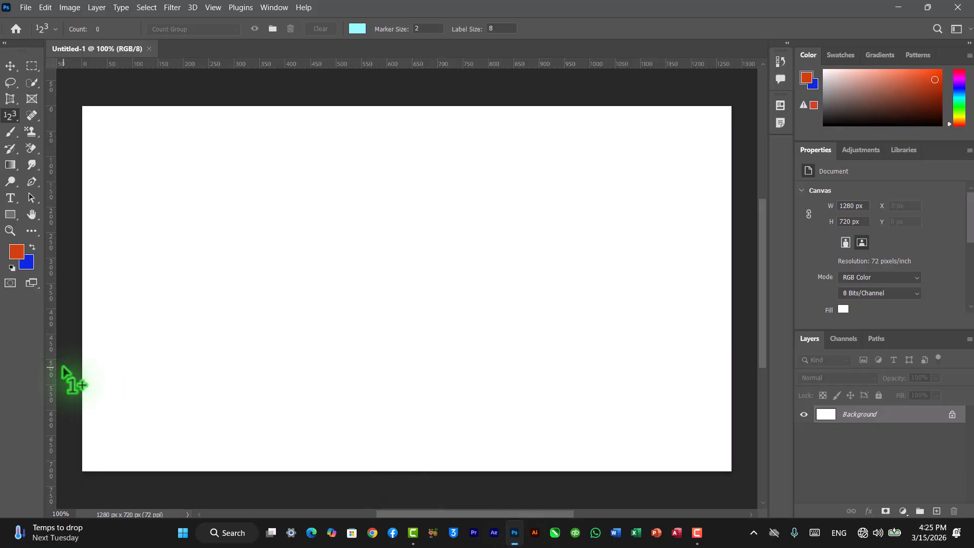
click(17, 221)
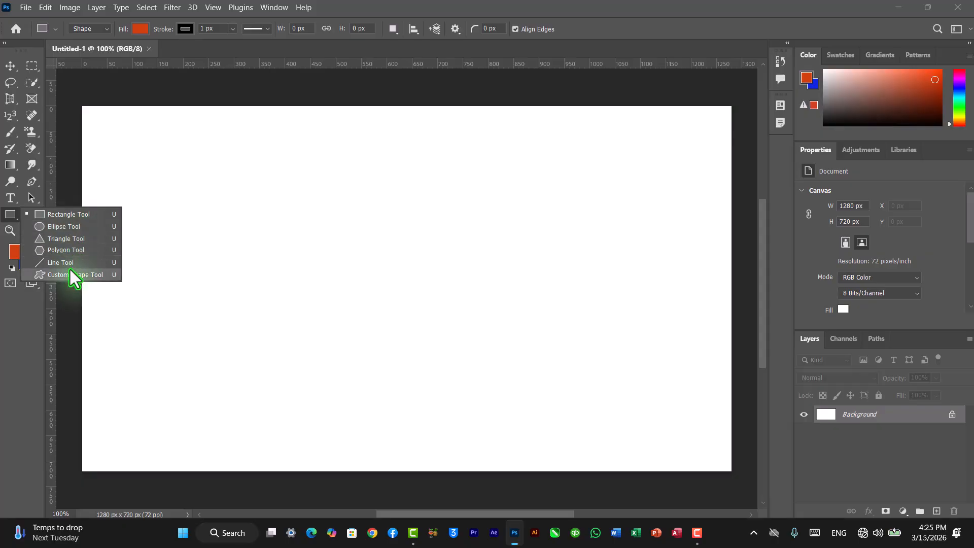
click(69, 214)
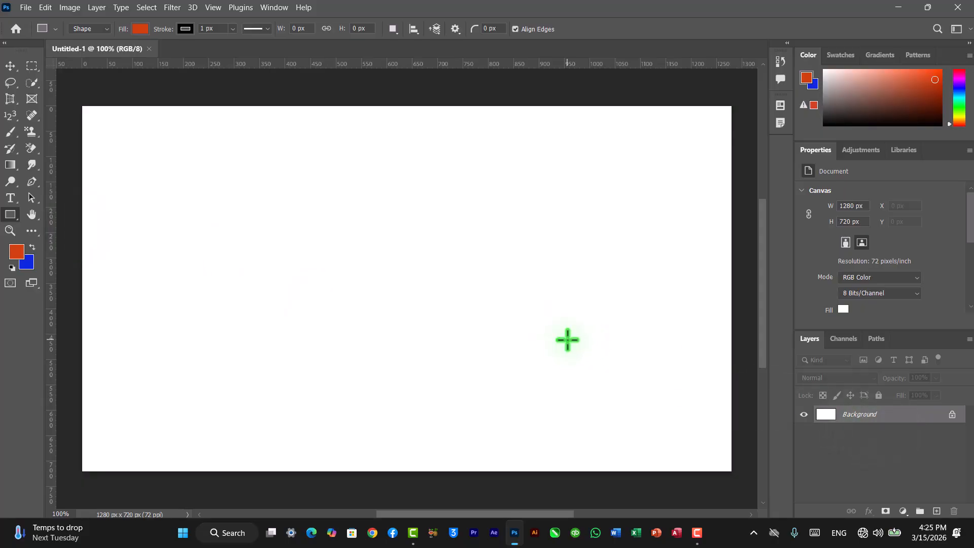
drag(317, 171, 509, 292)
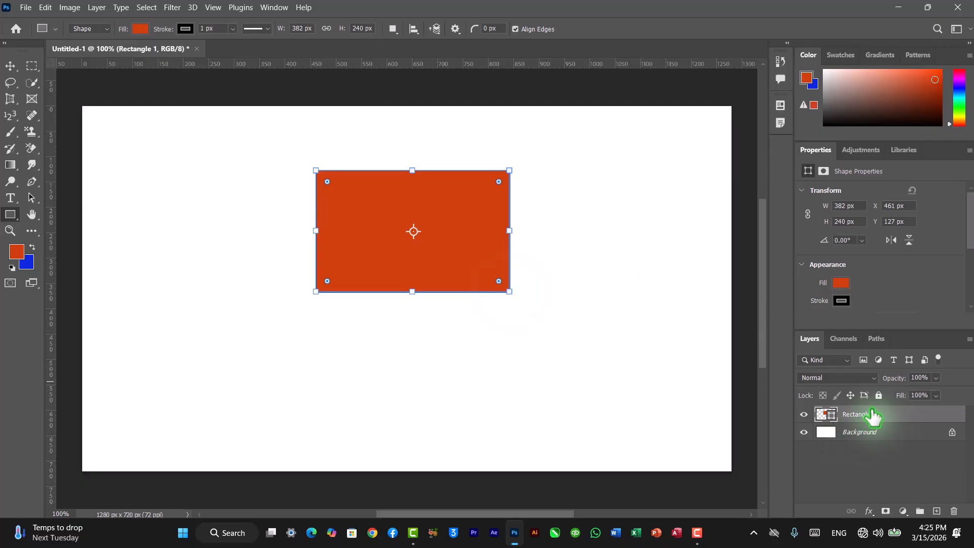
Select the Ellipse Tool in Pixels mode and delete the rectangle's layer.
click(106, 29)
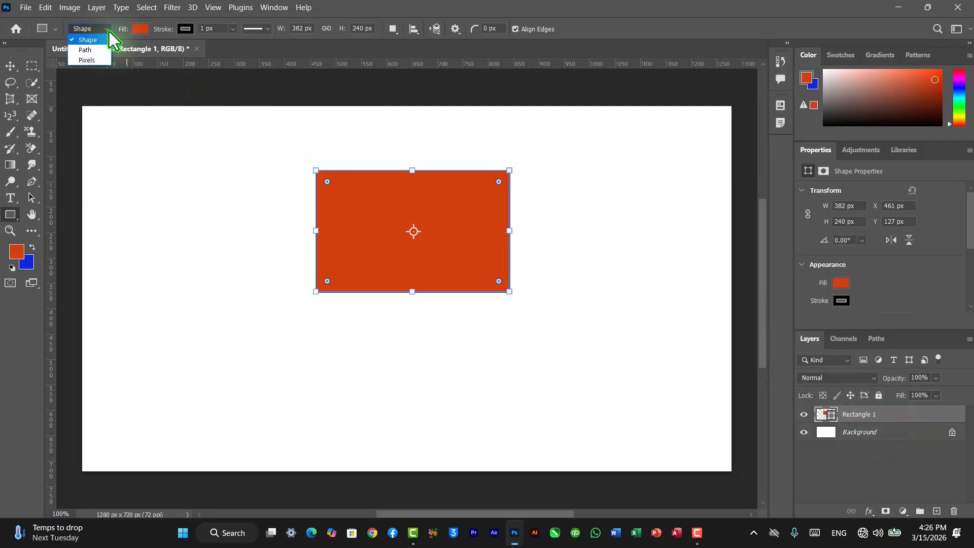
click(87, 60)
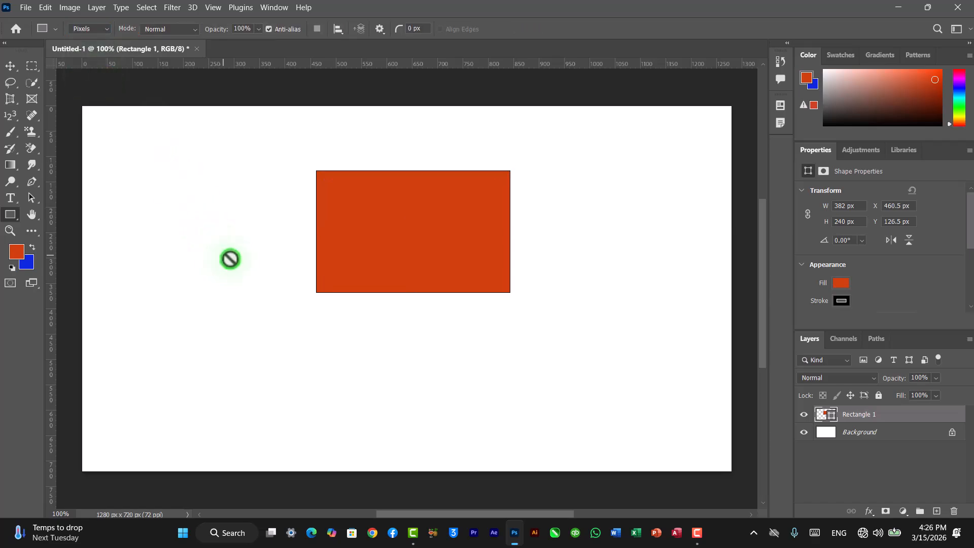
right_click(11, 215)
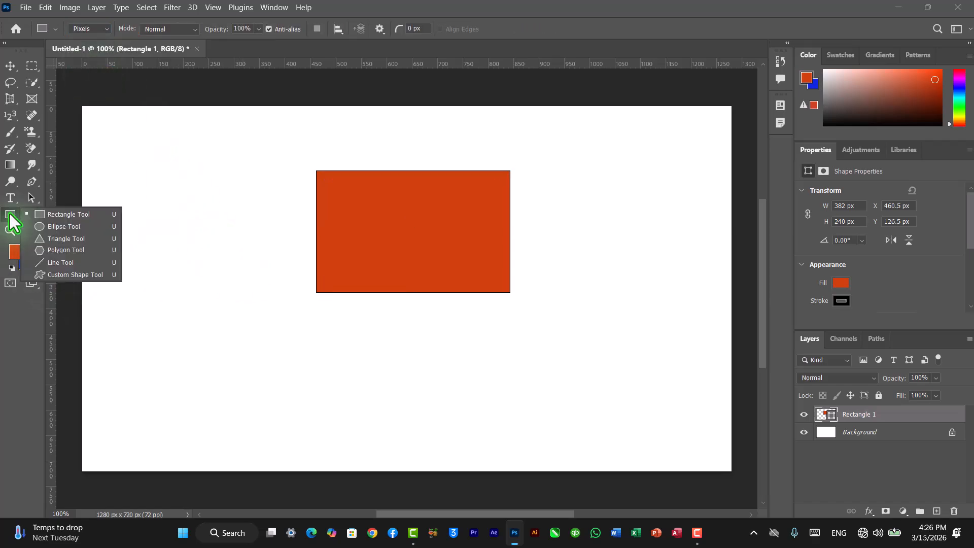
click(43, 226)
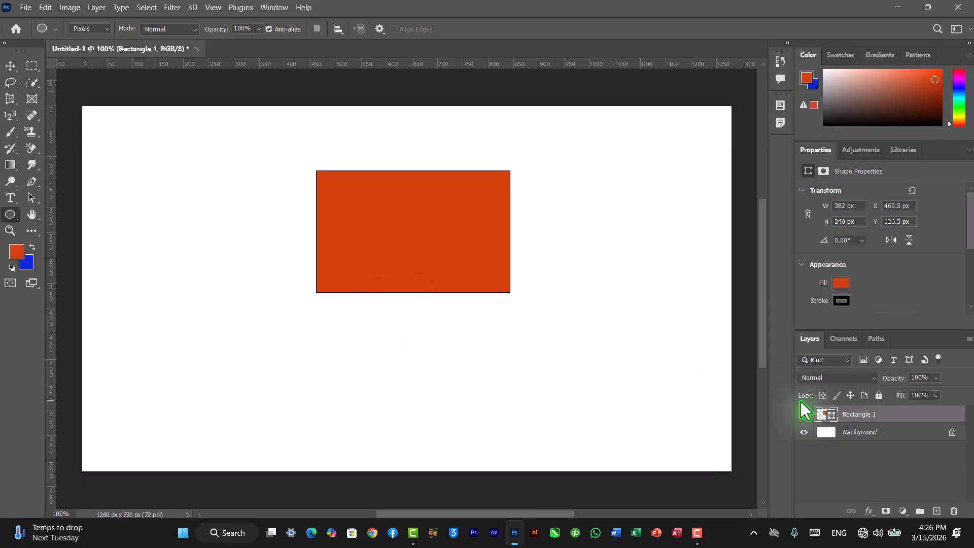
key(Delete)
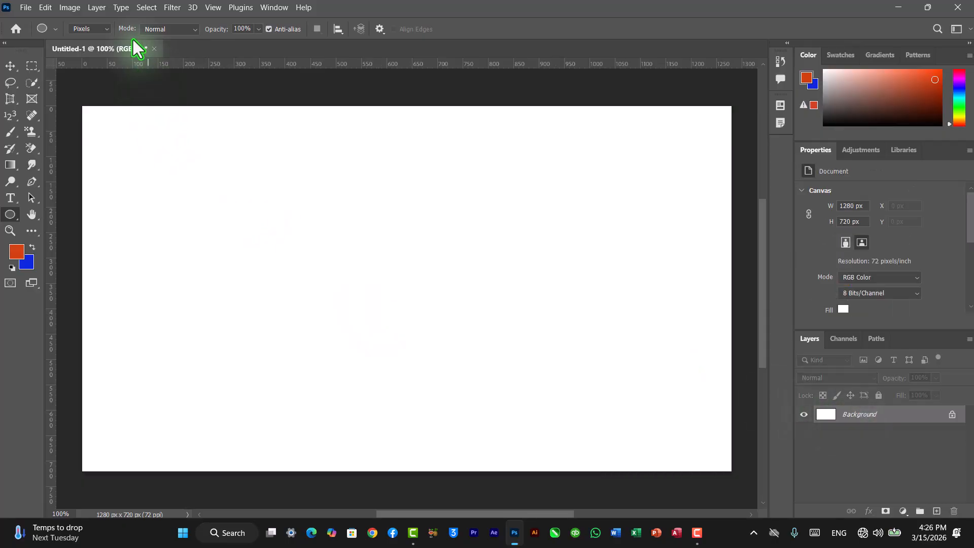
Draw two large ellipses side by side in Pixels mode, directly on the Background layer.
click(108, 29)
click(94, 37)
click(100, 29)
click(87, 59)
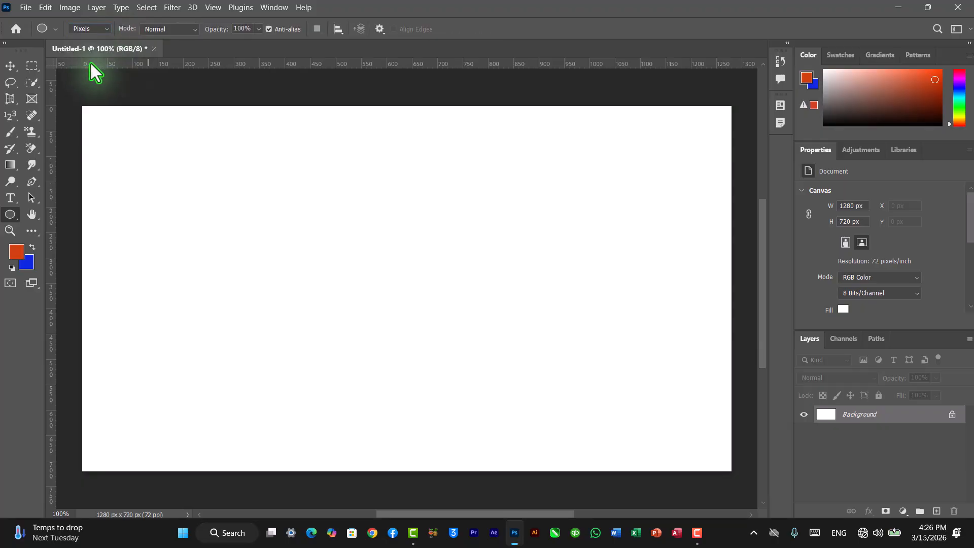
drag(276, 207, 433, 375)
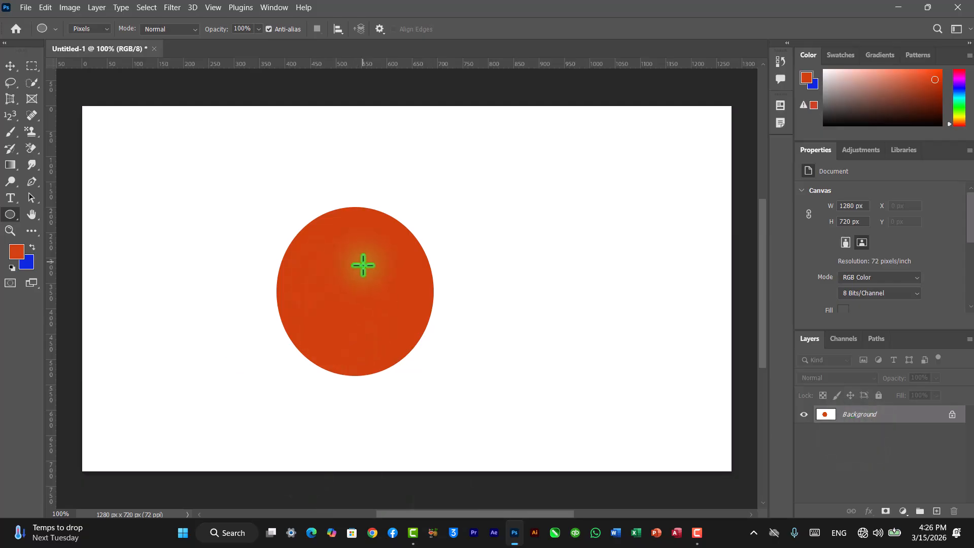
drag(487, 215, 641, 394)
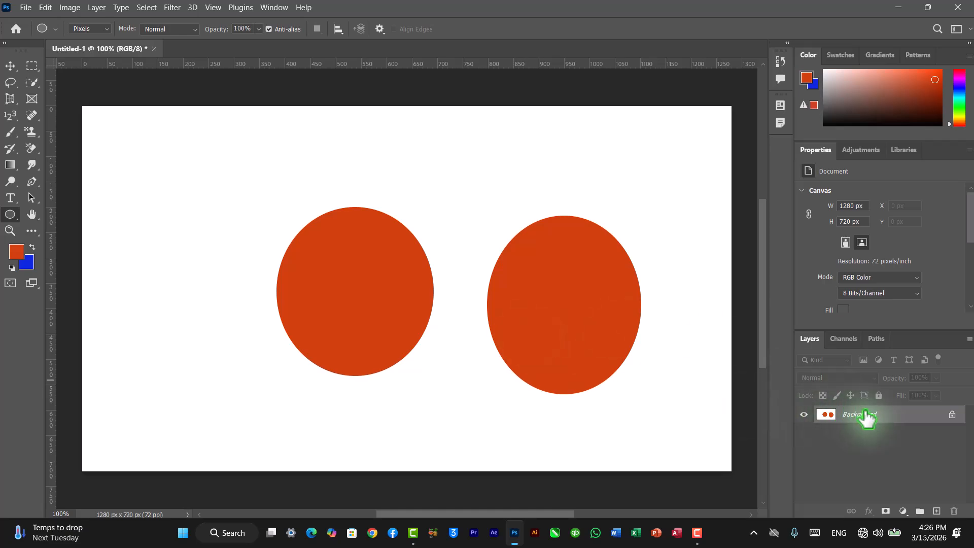
Unlock the Background layer and undo that change together with both ellipses.
click(952, 414)
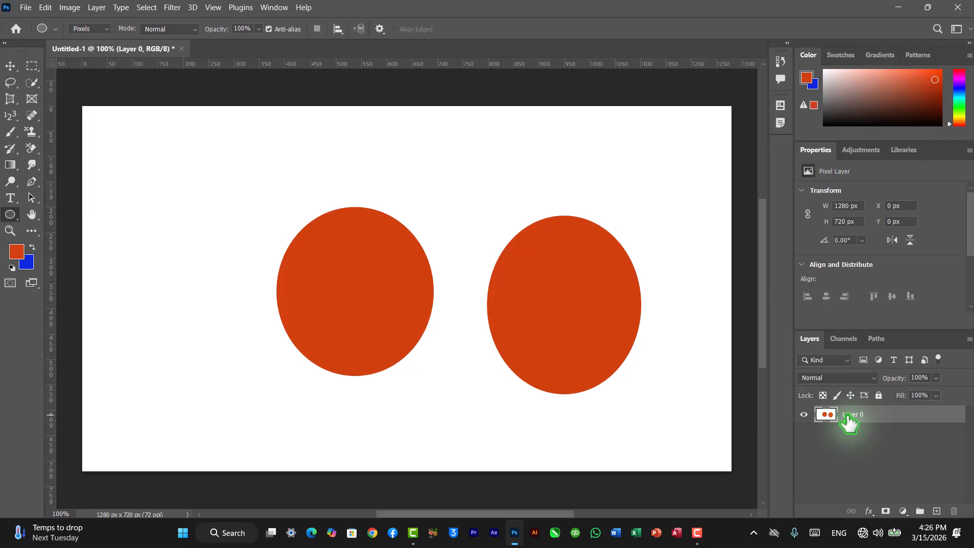
key(ctrl+z)
key(ctrl+z)
key(ctrl+z)
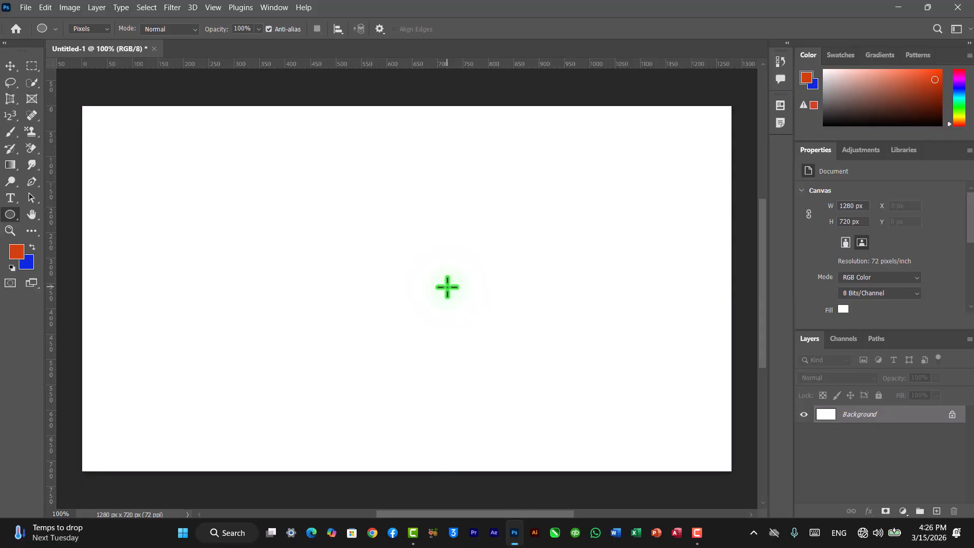
Draw a rectangle about 339 by 194 px in the canvas's upper-left area, using the Rectangle Tool in Shape mode.
click(107, 31)
click(96, 41)
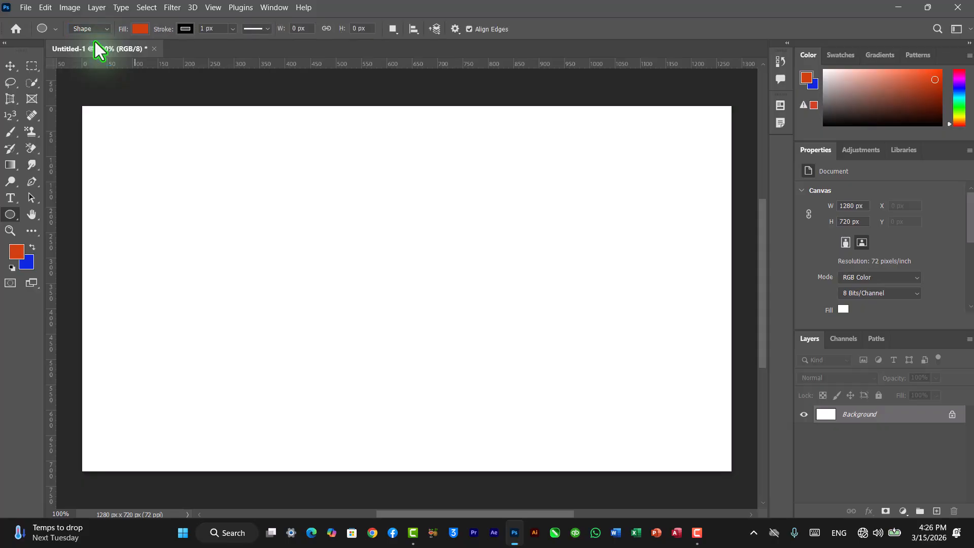
right_click(16, 217)
click(33, 215)
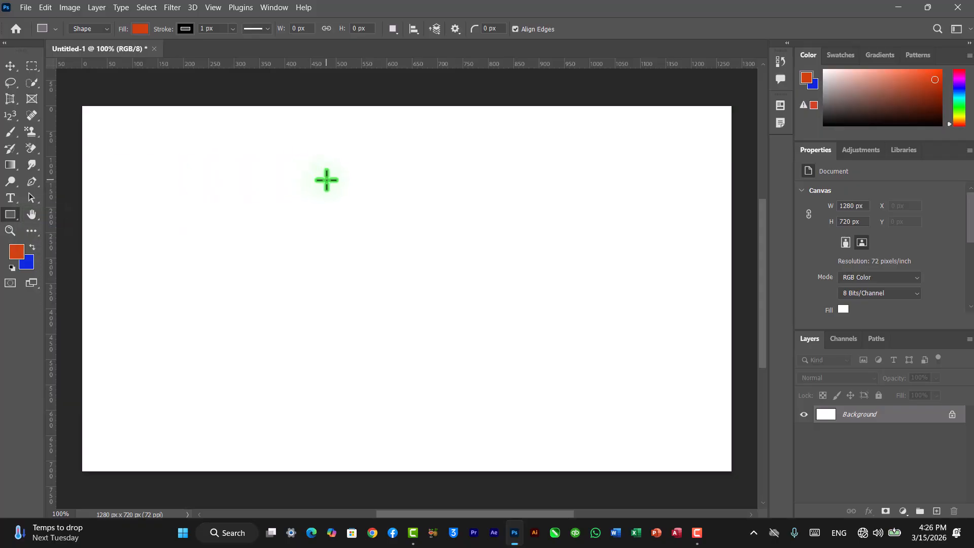
click(105, 31)
click(103, 30)
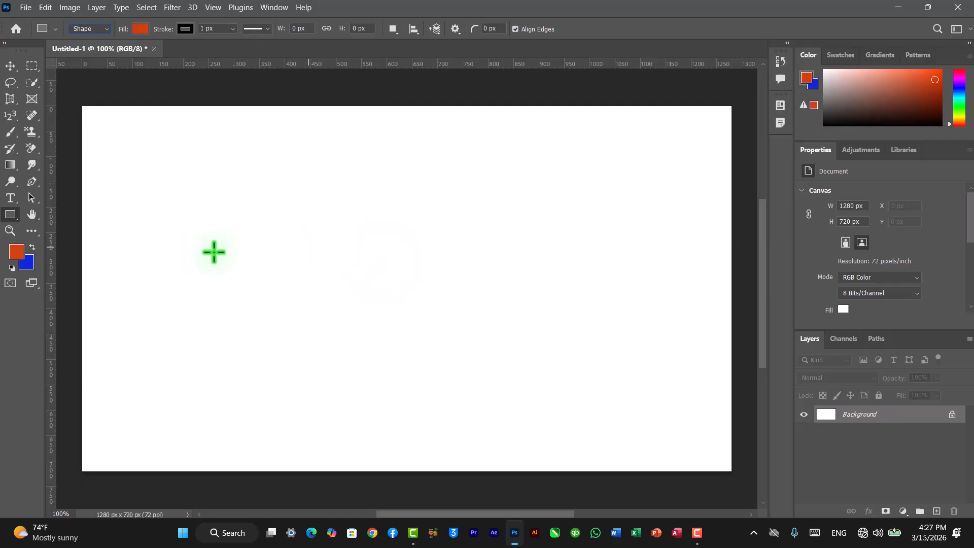
right_click(11, 215)
click(51, 211)
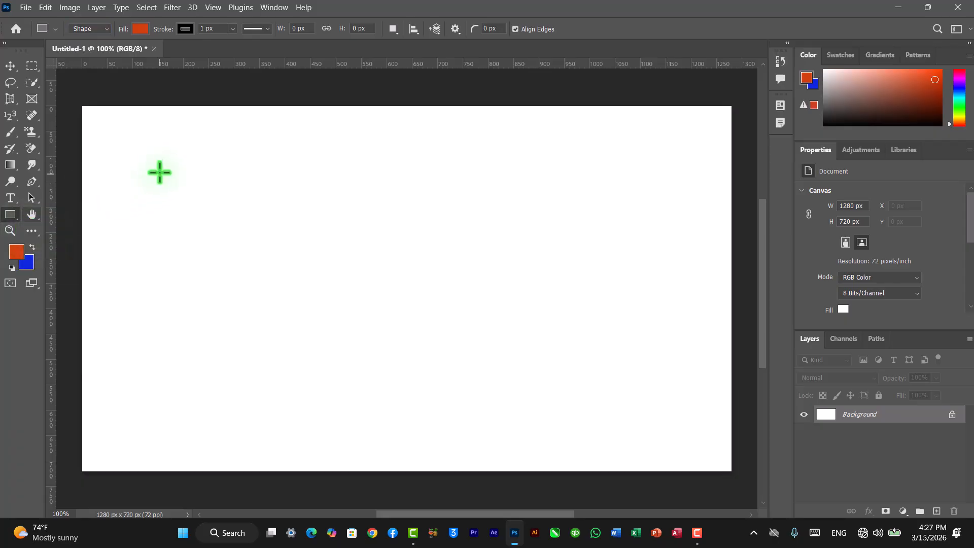
drag(156, 160, 328, 260)
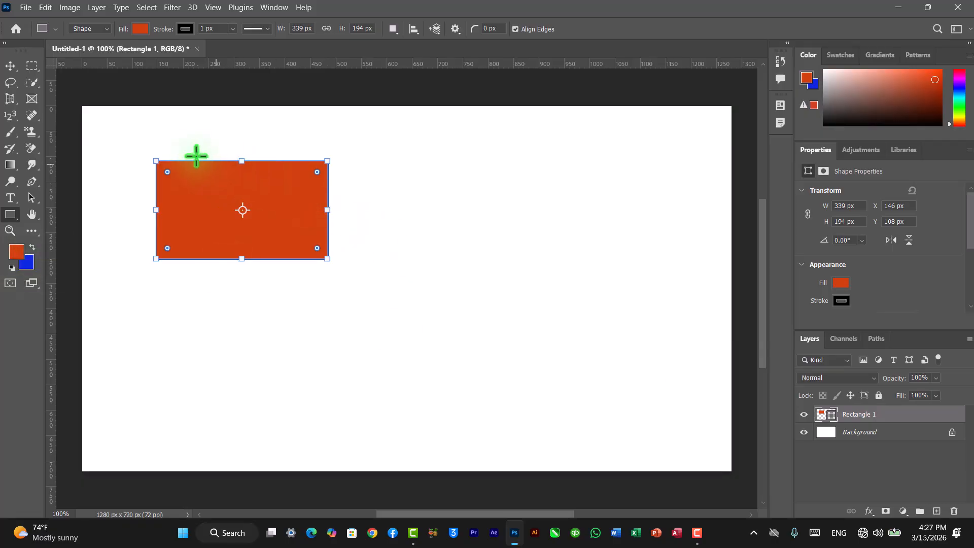
Try off-white, blue, orange-red and yellow-green from the recently used colors as the rectangle's fill.
click(136, 29)
click(136, 30)
click(136, 30)
click(136, 30)
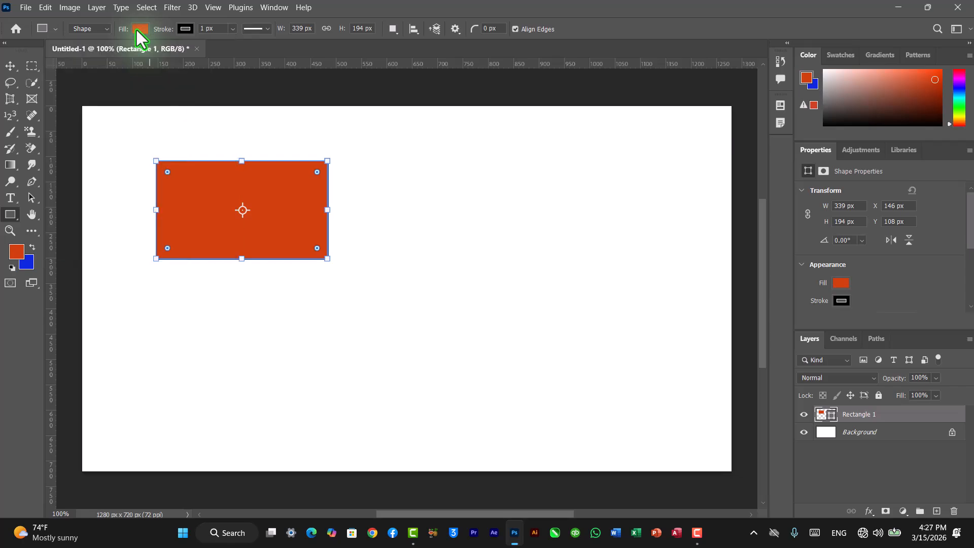
click(136, 29)
click(118, 95)
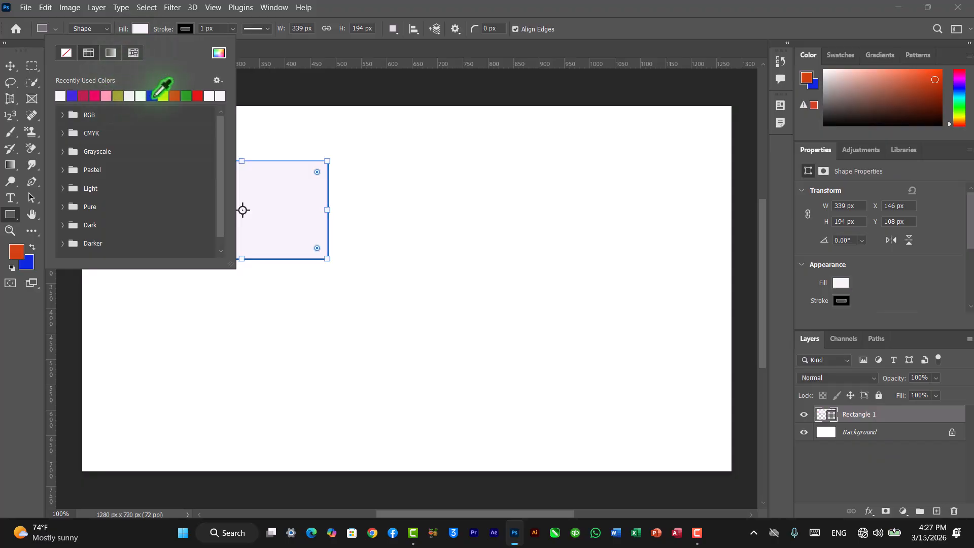
click(151, 96)
click(174, 95)
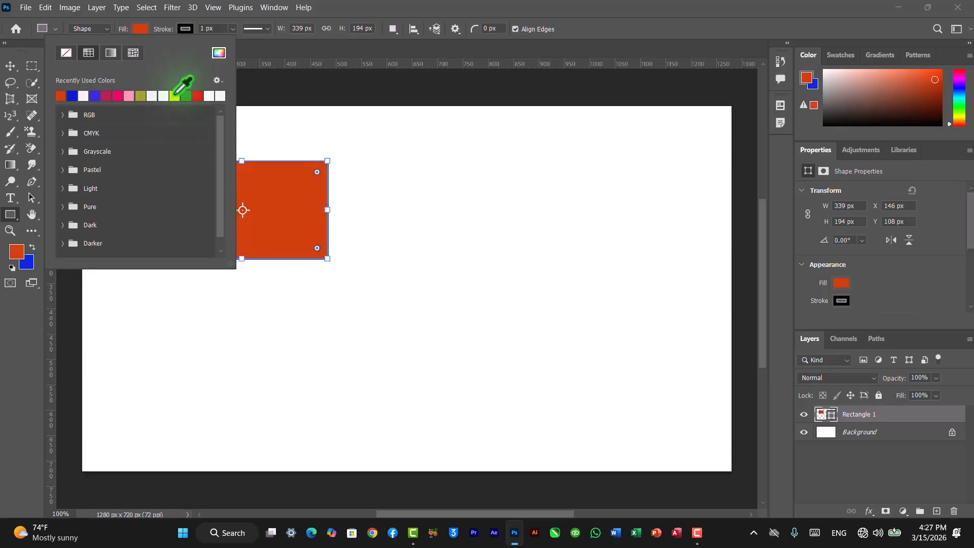
click(174, 96)
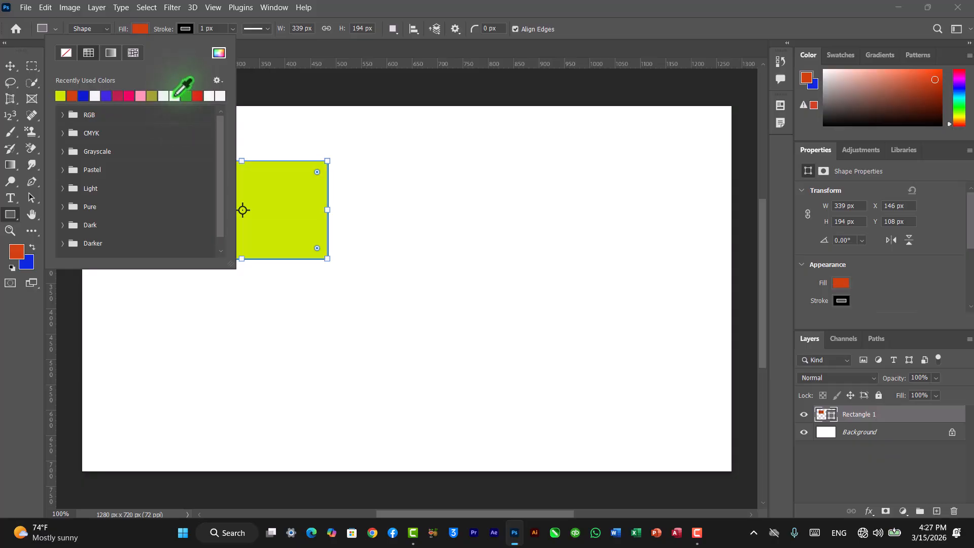
Try red and yellow from the RGB swatch group as the rectangle's fill, ending on yellow.
click(63, 115)
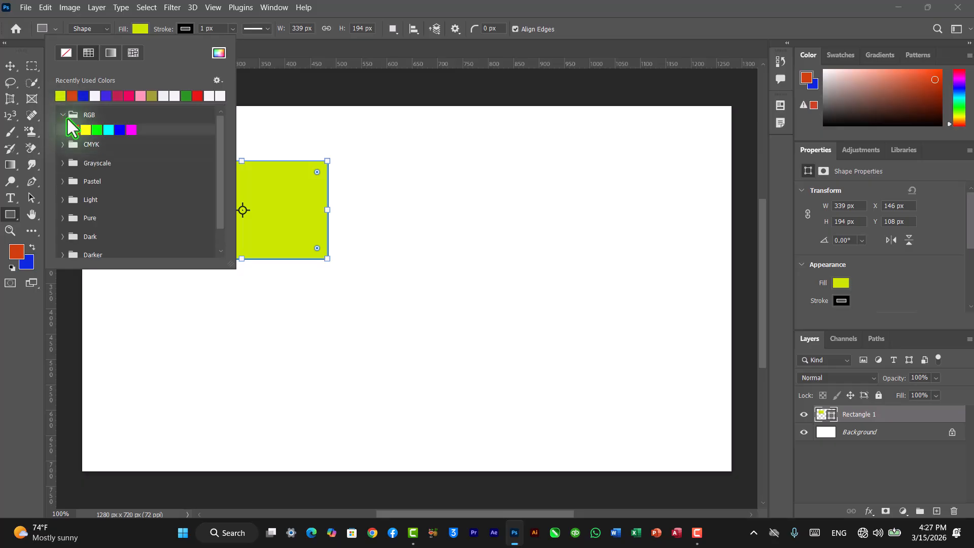
click(86, 130)
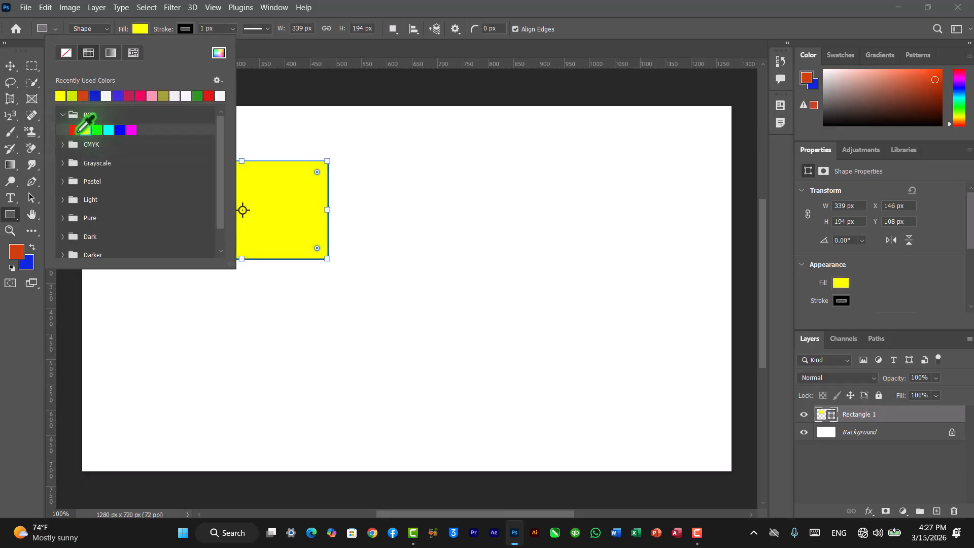
click(74, 130)
click(86, 130)
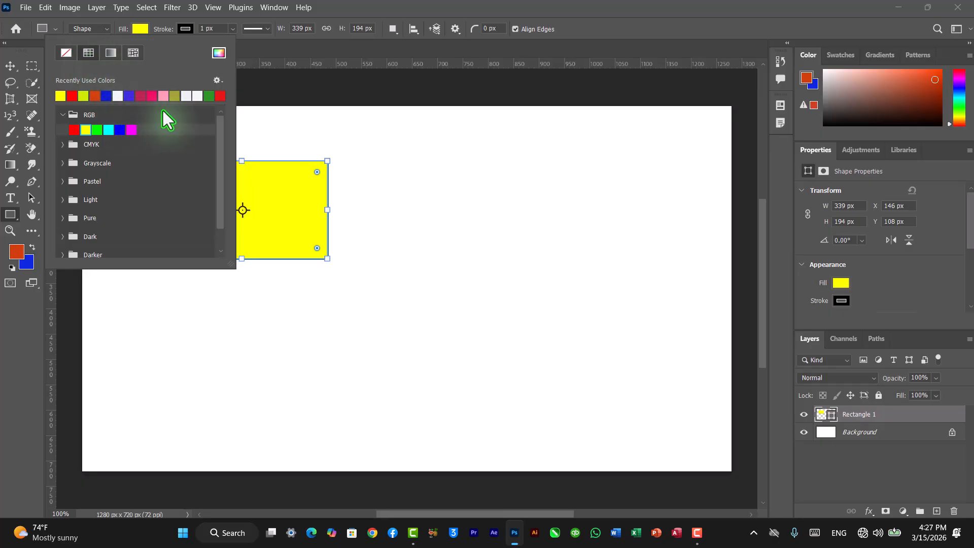
Set the rectangle's fill to a custom dark olive in the Color Picker and collapse the RGB swatch group.
click(218, 53)
mouse_move(615, 218)
mouse_down()
mouse_move(634, 281)
mouse_move(622, 286)
mouse_up()
click(787, 178)
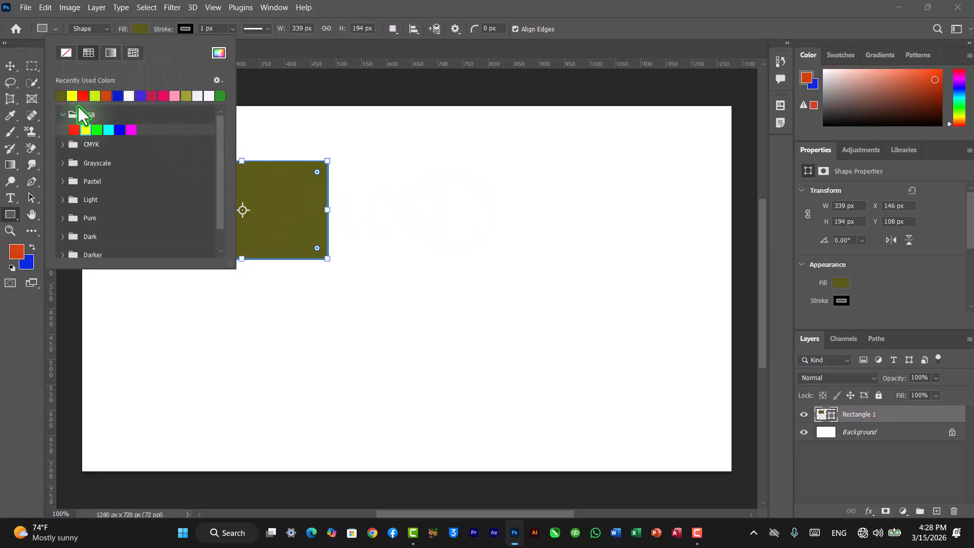
click(64, 114)
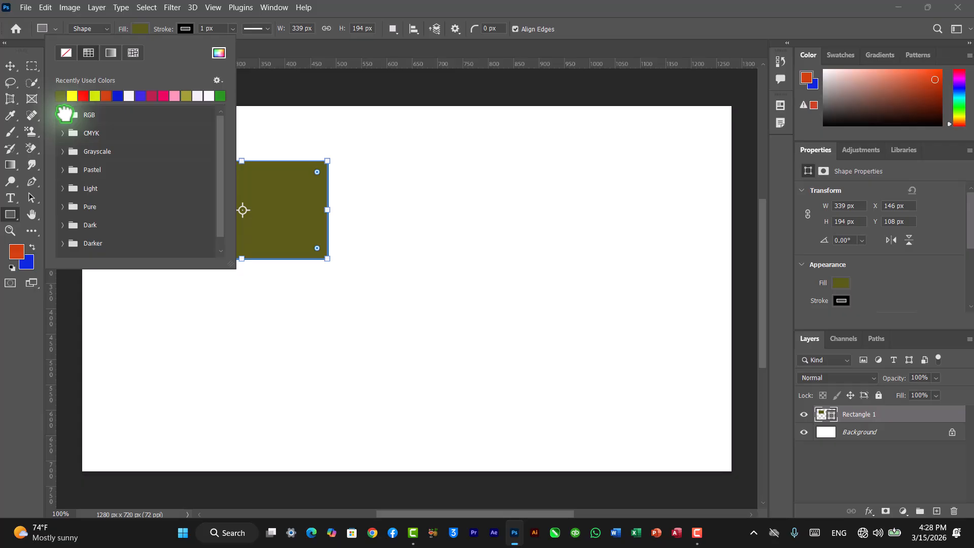
drag(218, 141, 221, 108)
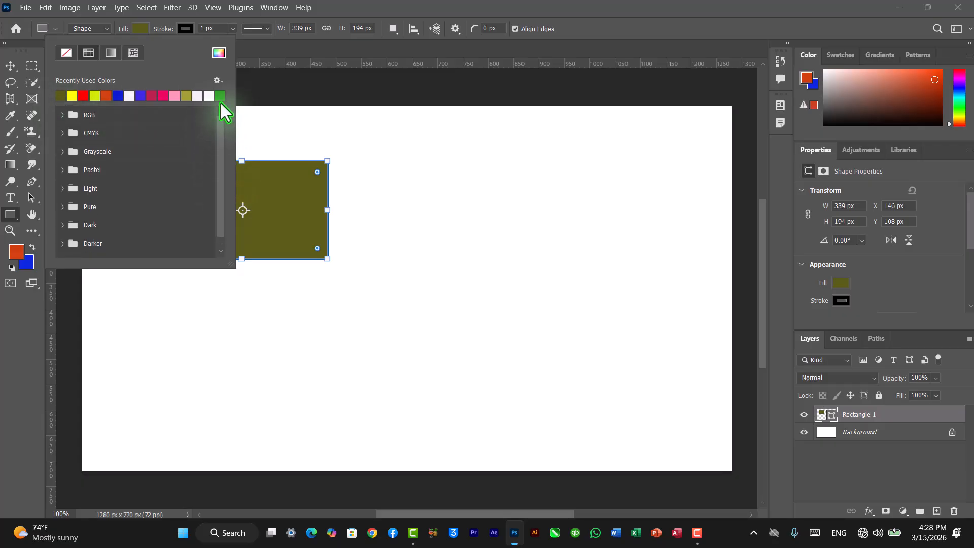
Try linear gradient presets, ending on a blue one, and a blue architectural pattern as the rectangle's fill.
click(114, 55)
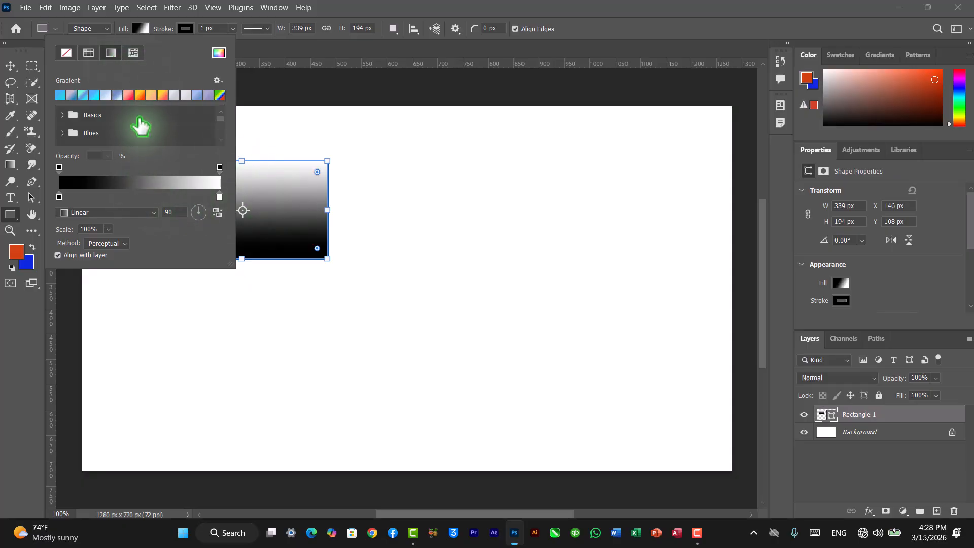
click(136, 97)
click(128, 96)
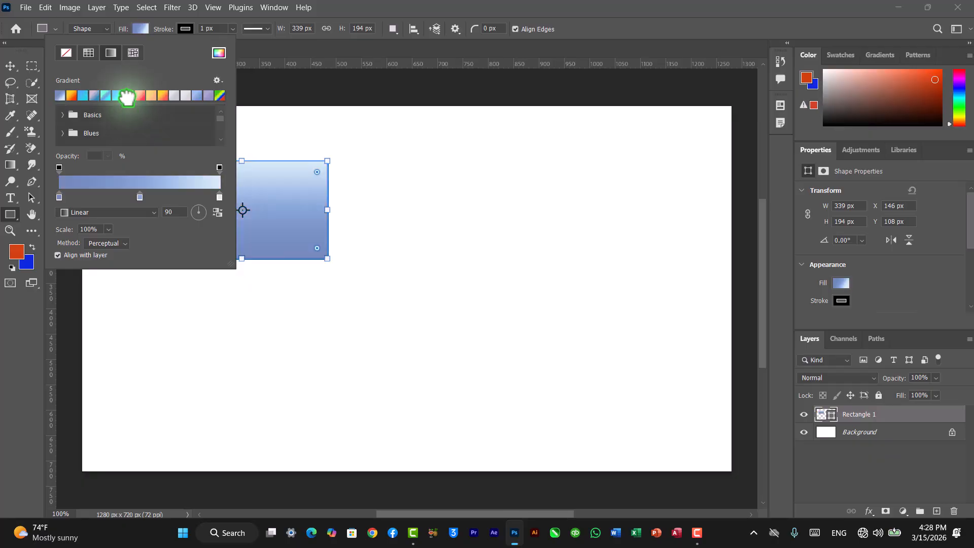
click(133, 54)
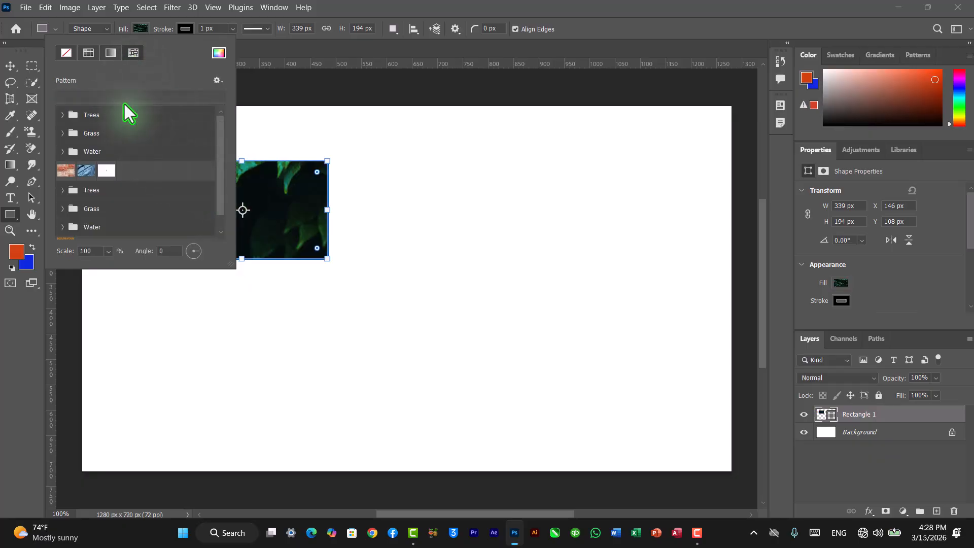
click(86, 169)
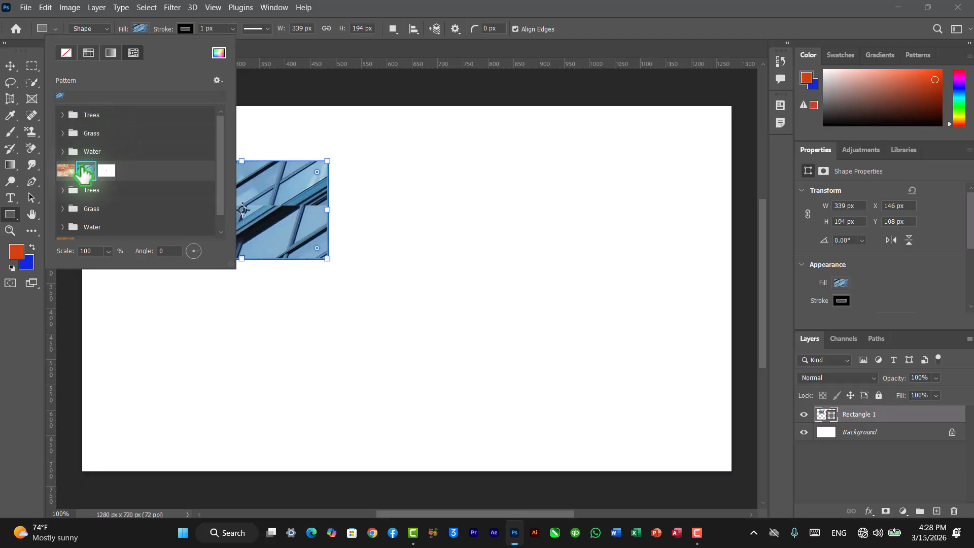
Set the rectangle's fill to solid orange-red.
click(89, 55)
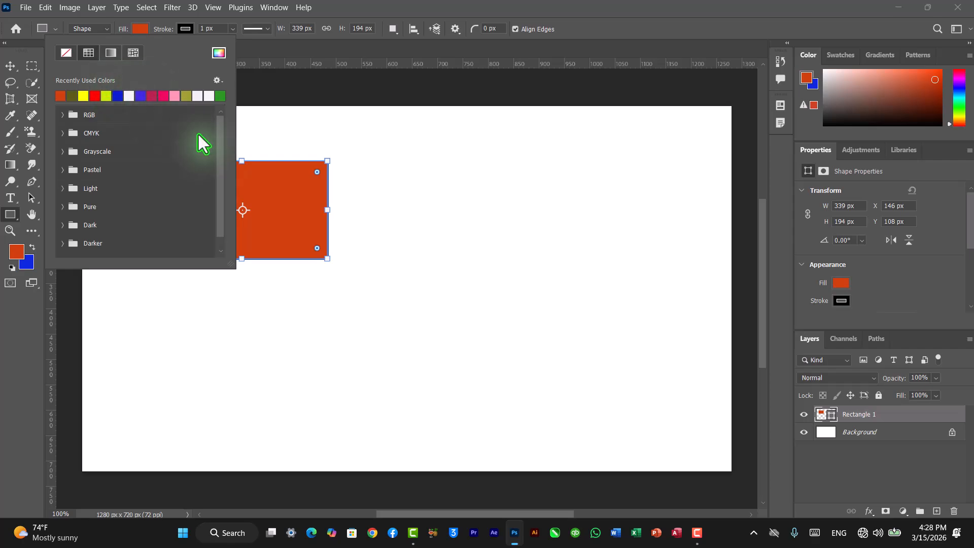
click(266, 189)
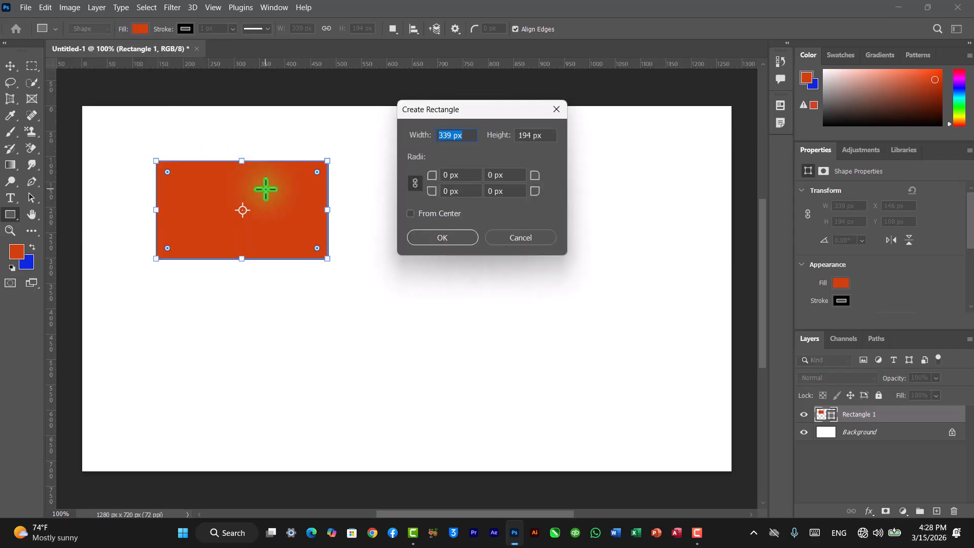
click(503, 239)
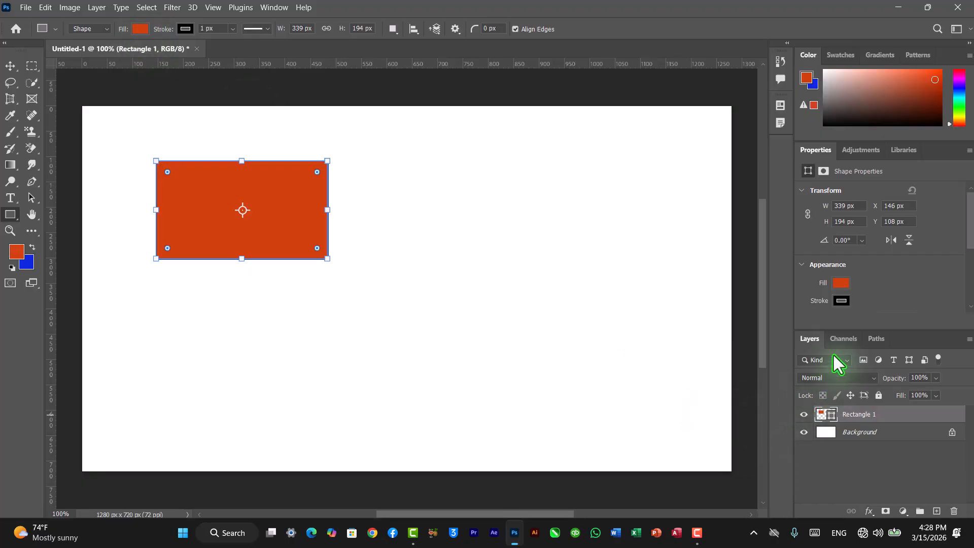
Try red and yellow-green from the recently used colors as the rectangle's fill, ending on yellow-green.
click(842, 282)
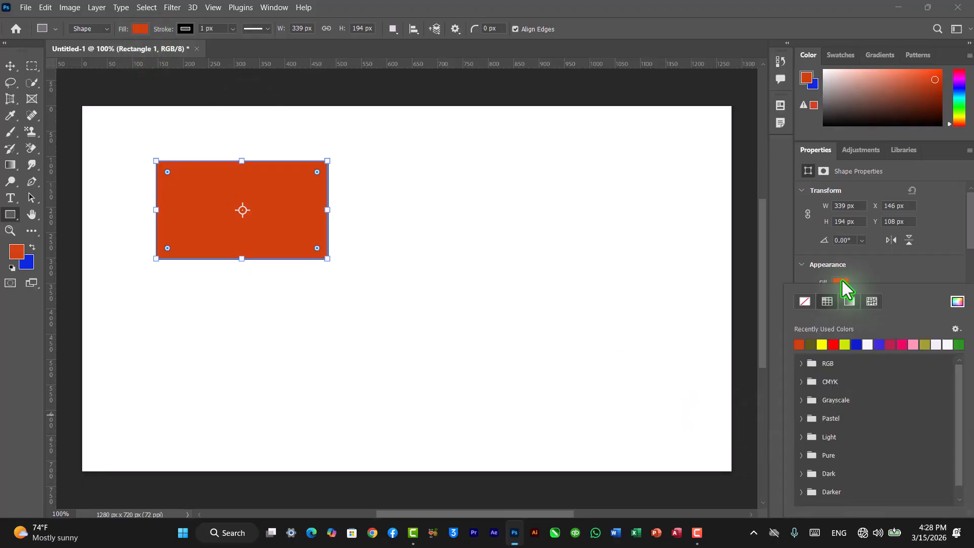
click(841, 344)
click(844, 344)
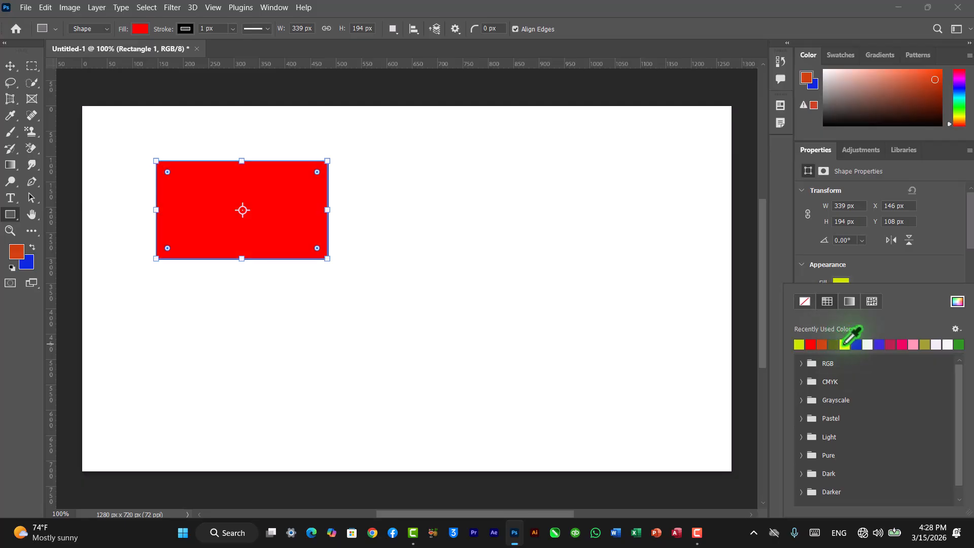
click(839, 282)
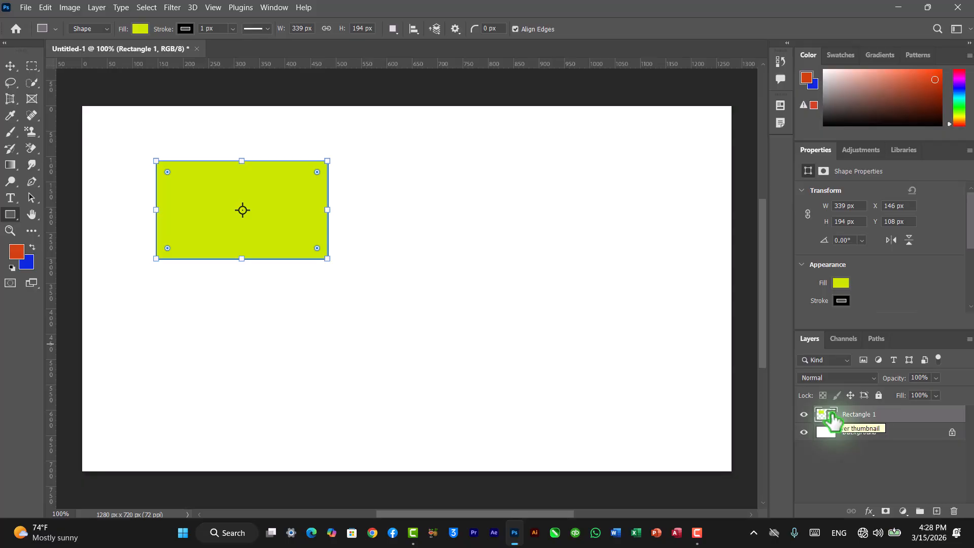
Recolor the rectangle layer's solid fill to blue 0132e8 in the Color Picker.
double_click(831, 420)
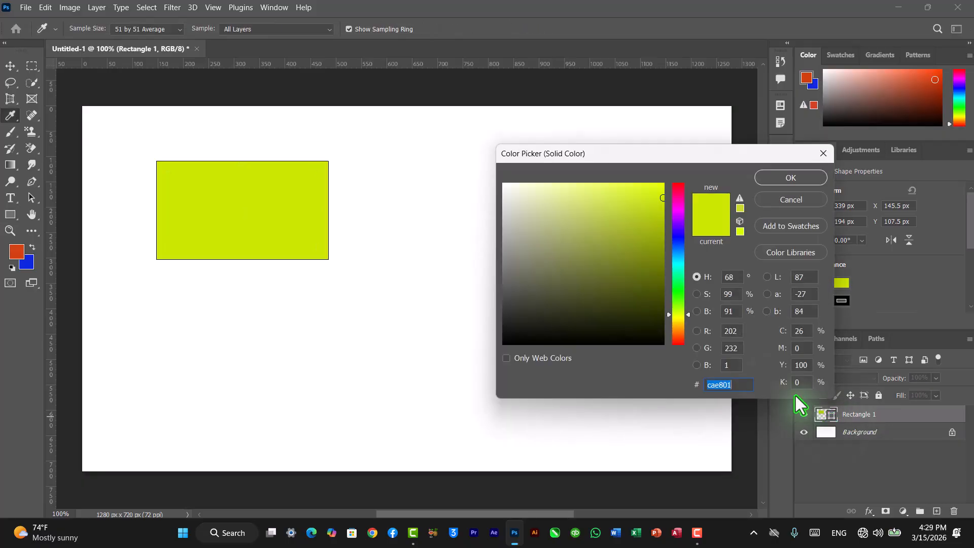
click(679, 242)
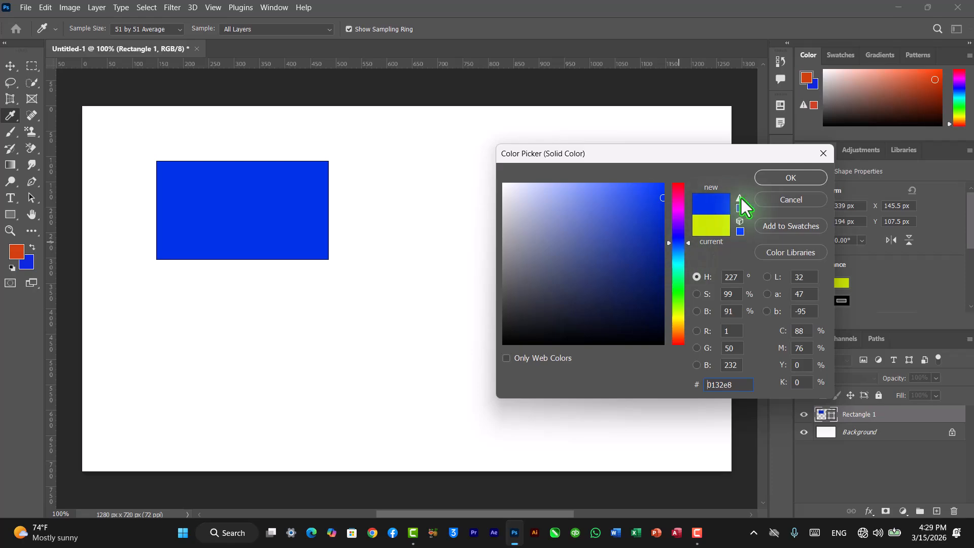
click(784, 181)
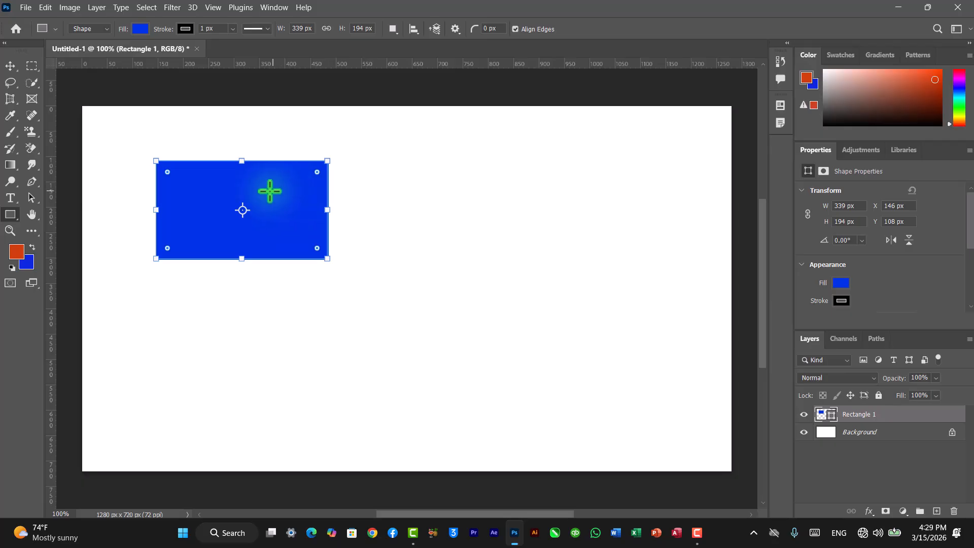
Deselect the blue rectangle and examine its thin black outline up close.
click(10, 68)
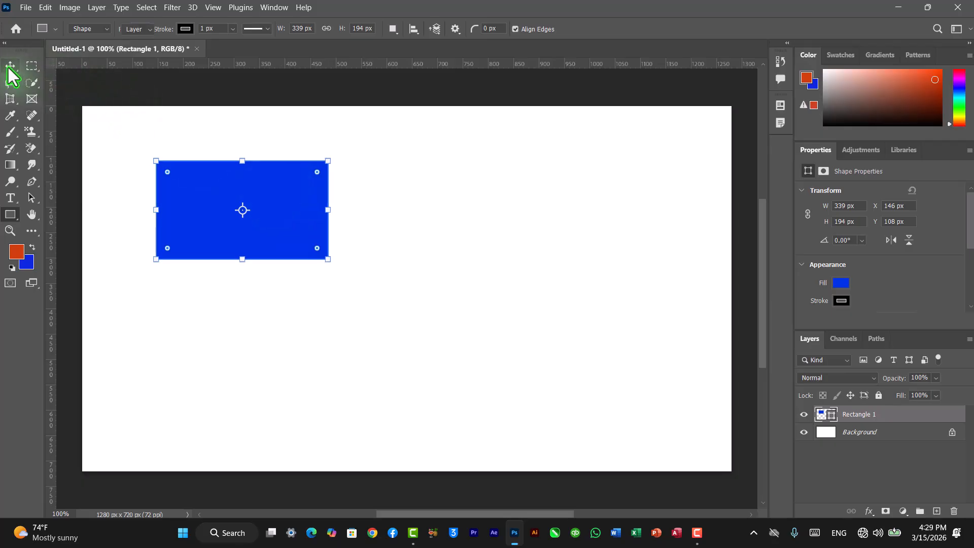
click(401, 207)
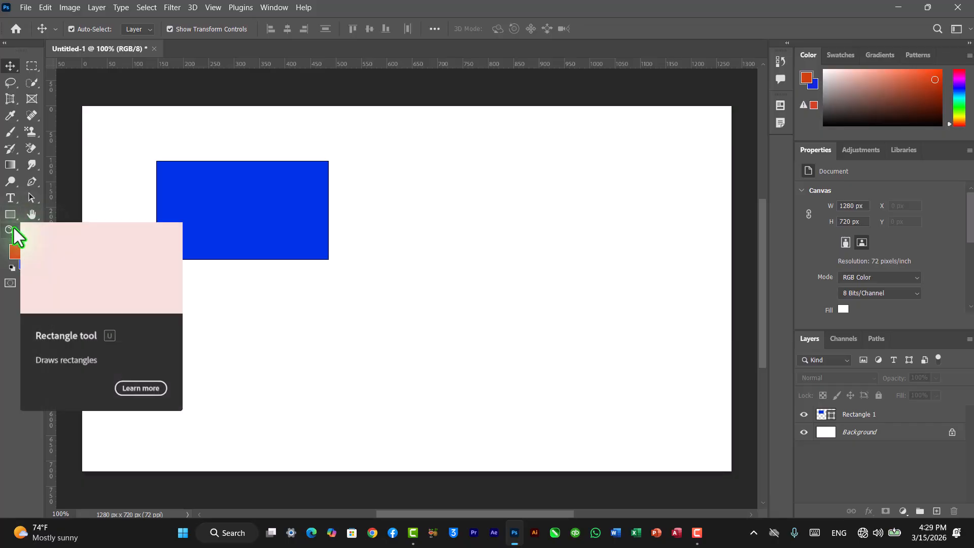
key(z)
drag(239, 157, 244, 159)
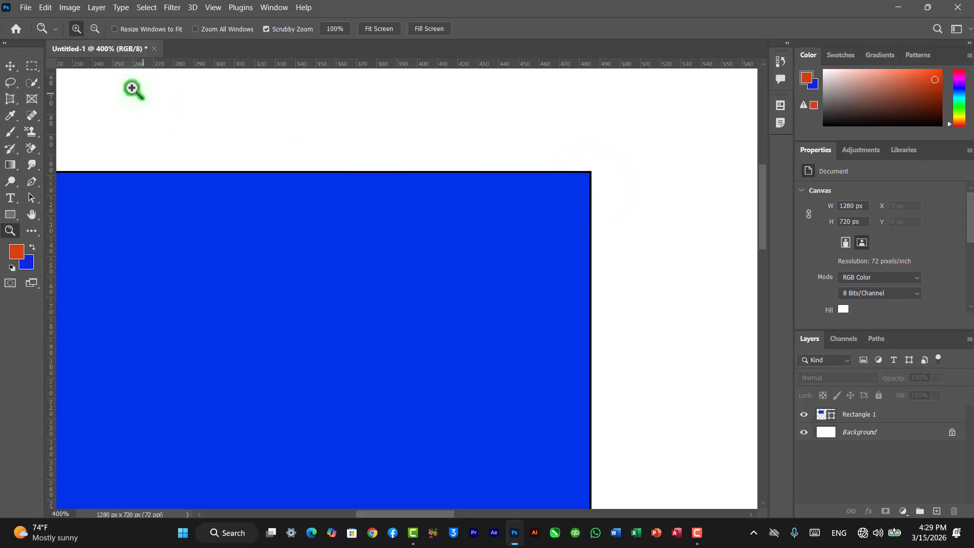
click(98, 29)
drag(249, 164, 213, 195)
click(213, 196)
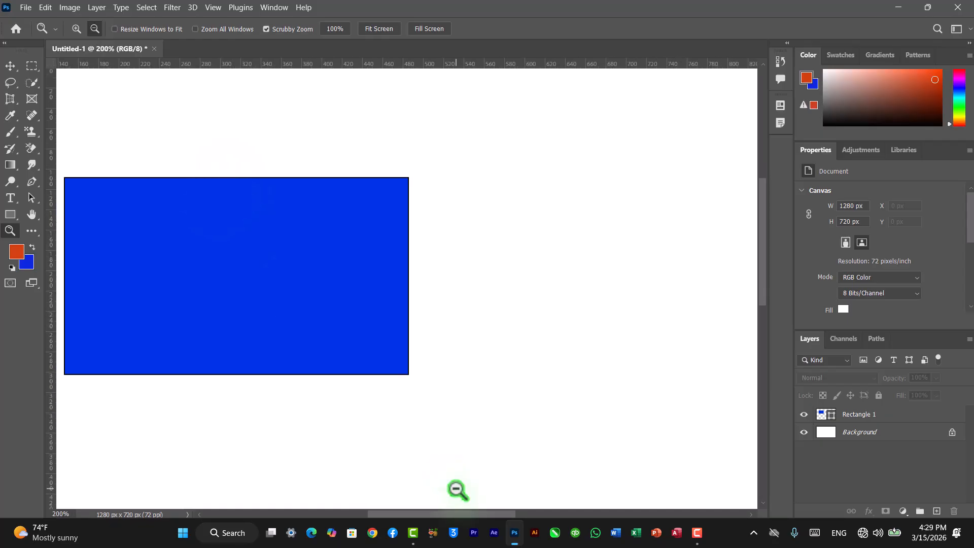
drag(437, 514, 409, 513)
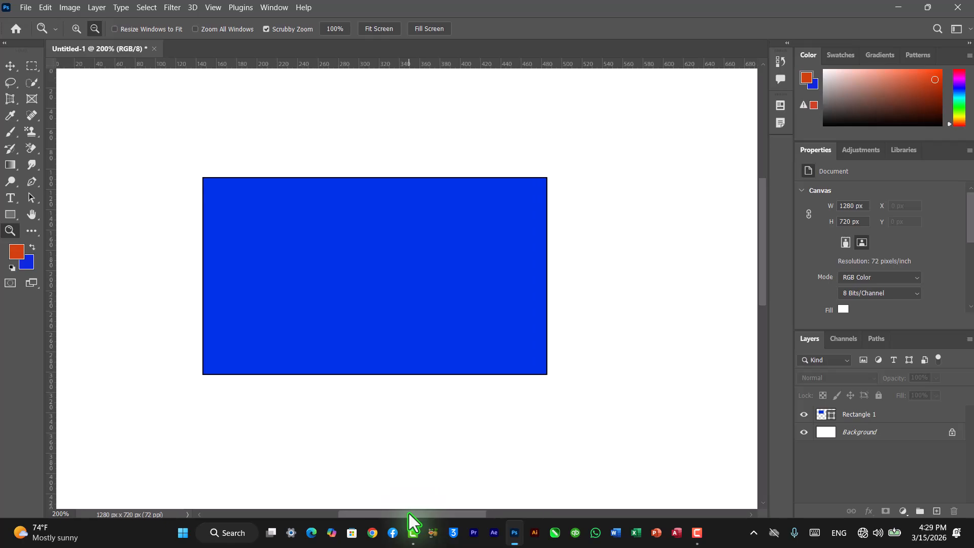
click(76, 30)
click(256, 182)
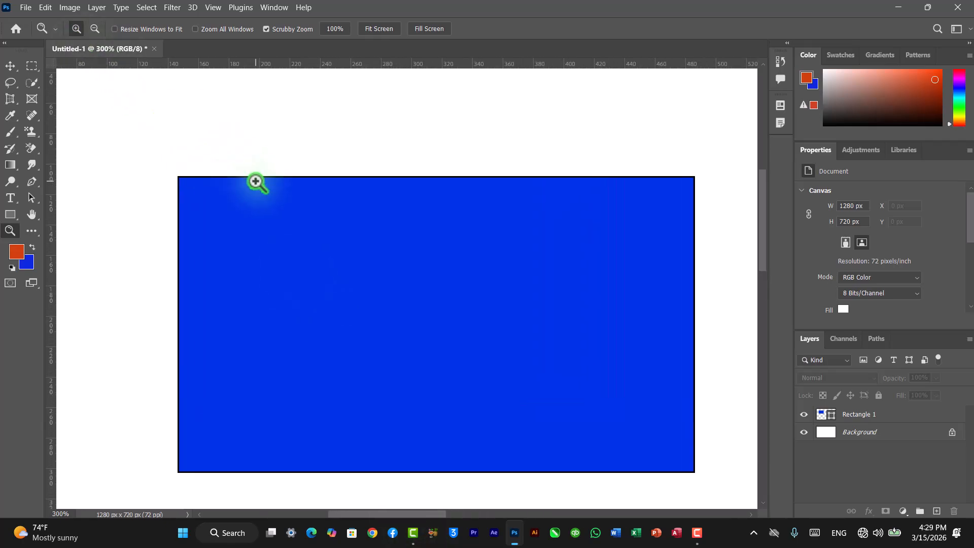
Set the Rectangle tool's stroke to yellow-green with a width of 1.87 px.
click(11, 215)
click(186, 29)
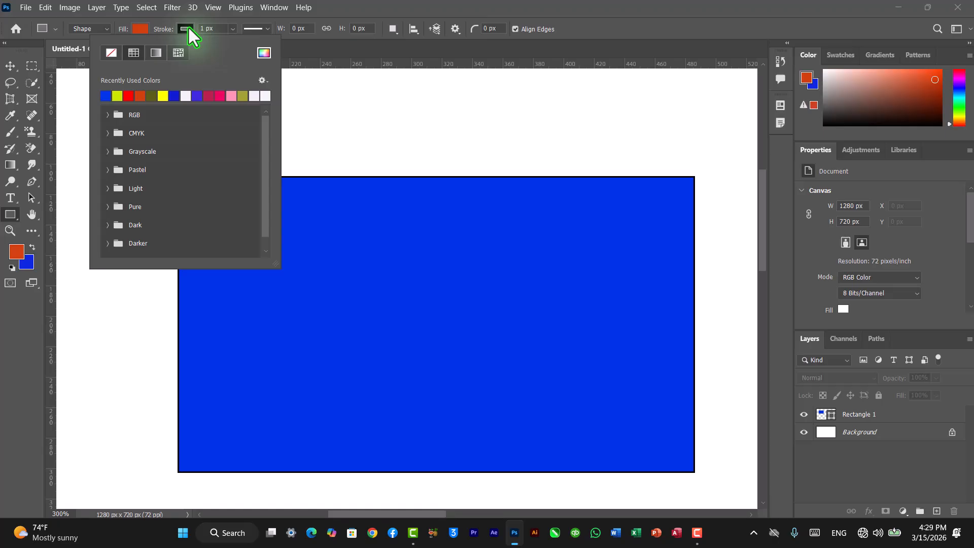
click(111, 53)
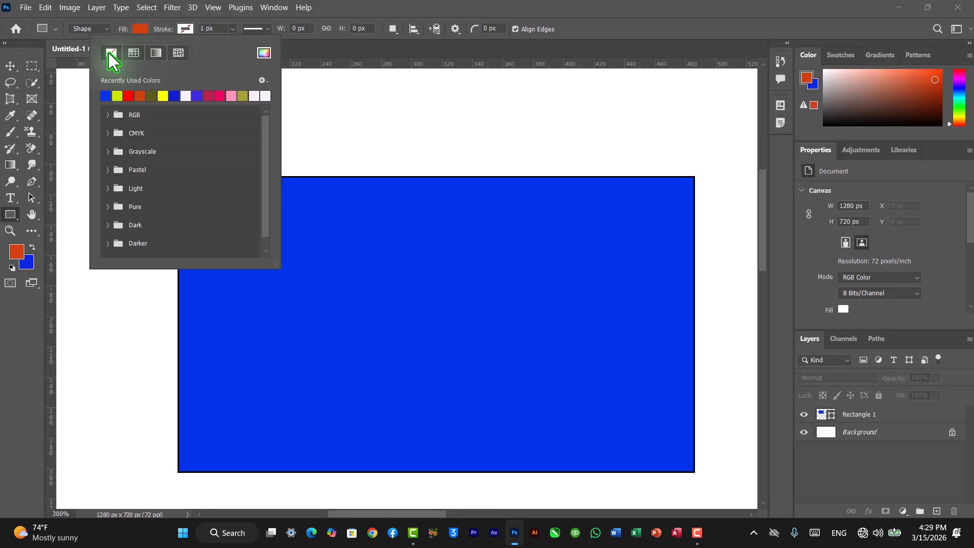
click(119, 96)
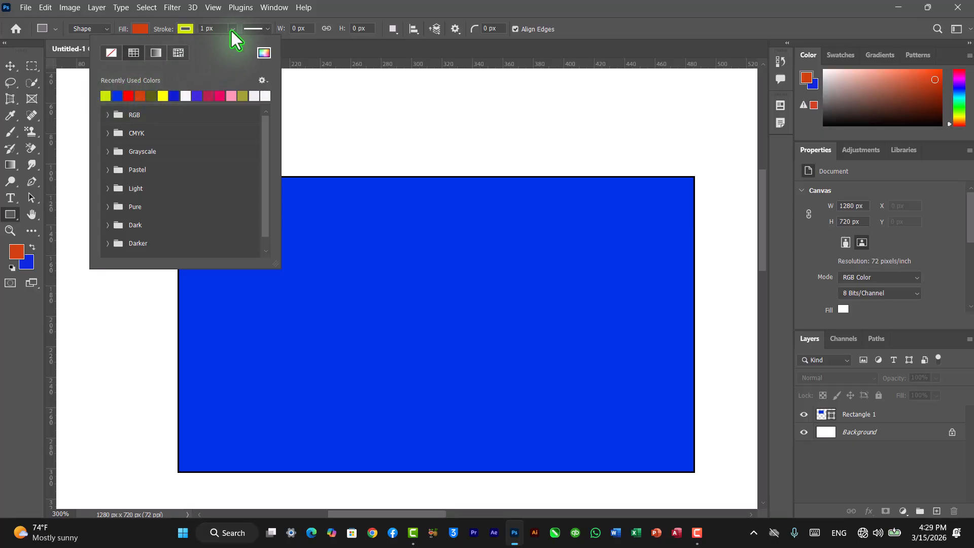
click(232, 30)
mouse_move(248, 45)
mouse_down()
mouse_move(275, 45)
mouse_move(235, 45)
mouse_up()
click(313, 202)
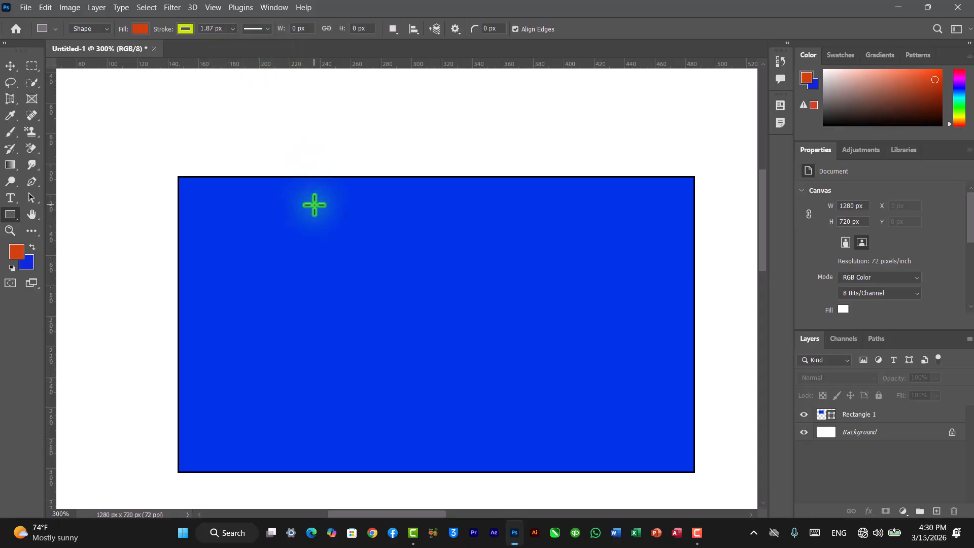
click(313, 202)
click(496, 239)
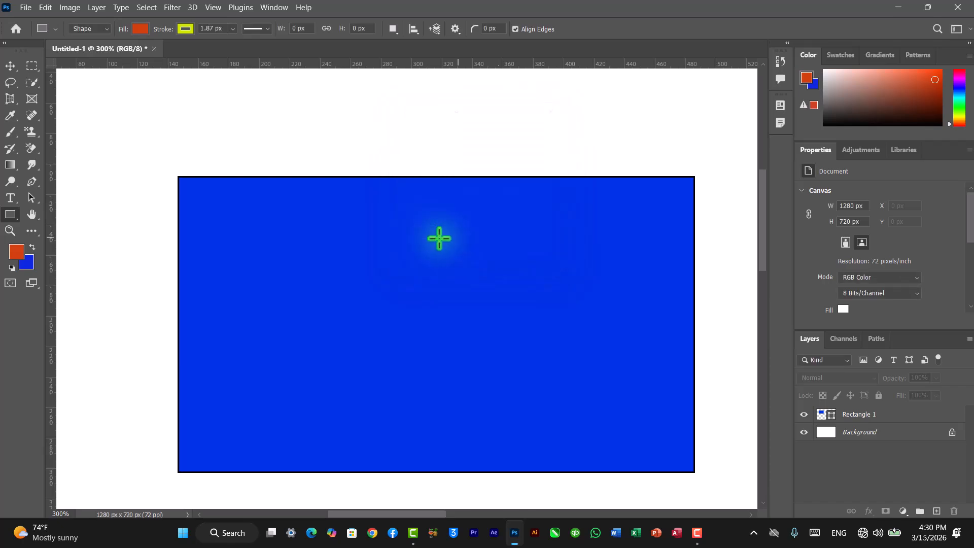
Draw a test rectangle about 133 by 93 px over the blue one and undo both rectangles.
drag(308, 225, 465, 345)
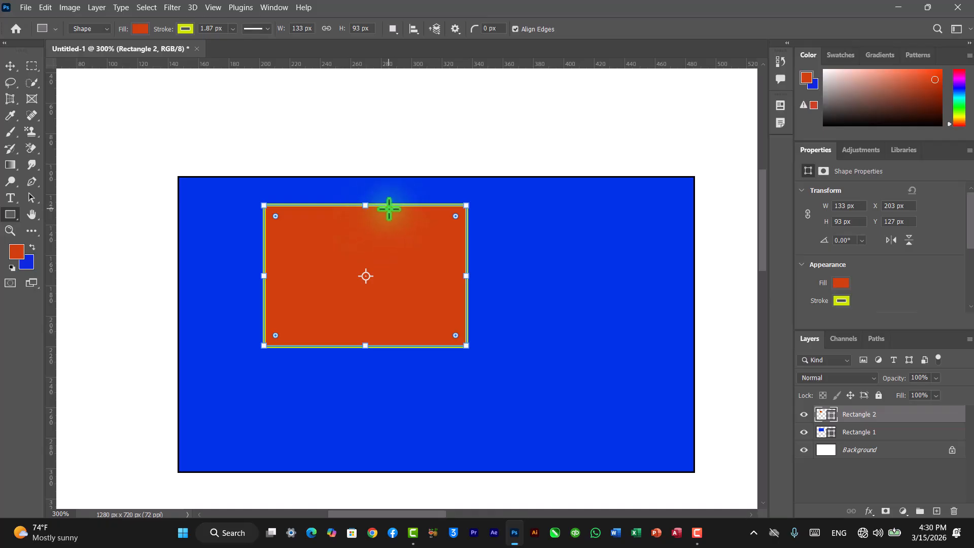
key(ctrl+z)
key(ctrl+z)
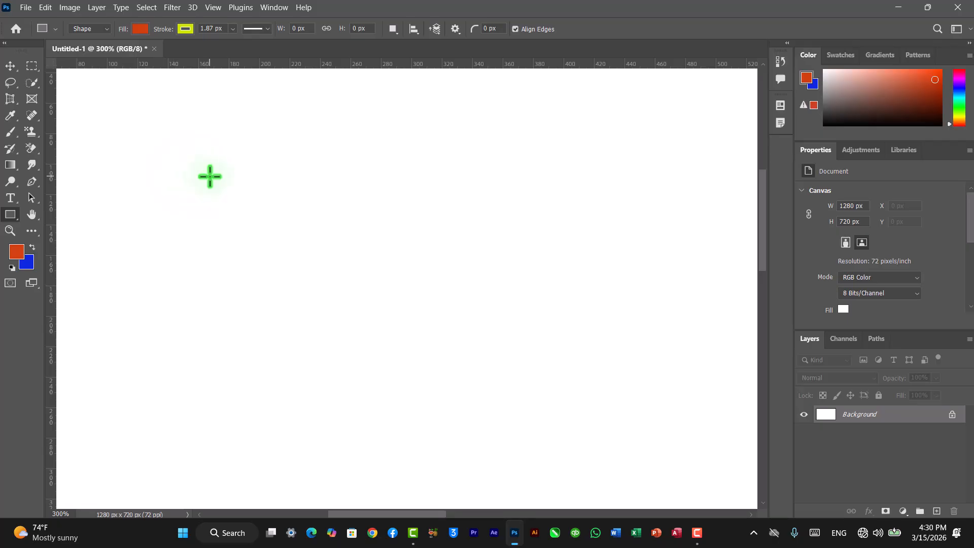
Draw an orange-red rectangle about 148 by 98 px with a 6.35 px yellow-green stroke and move it to about X 172, Y 92.
right_click(16, 215)
click(77, 213)
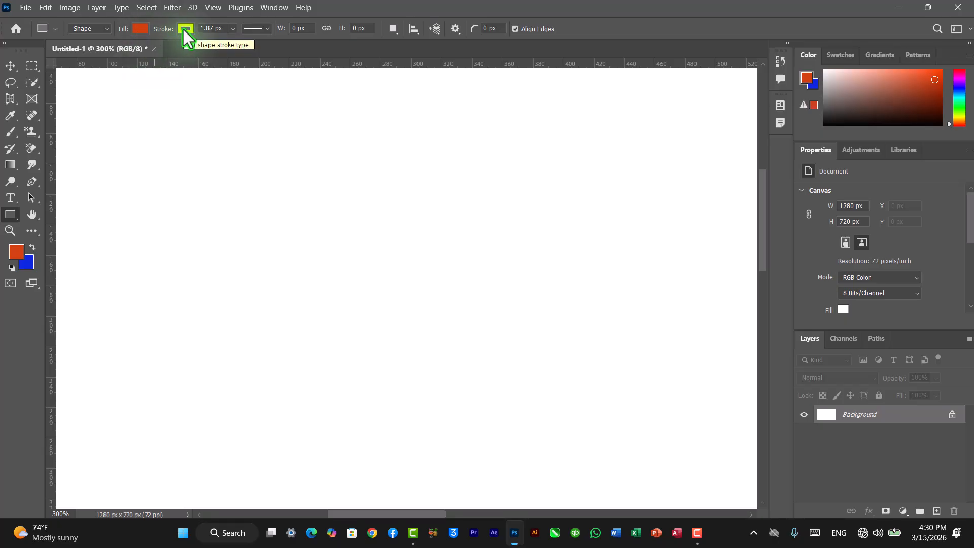
click(232, 29)
drag(232, 39, 240, 43)
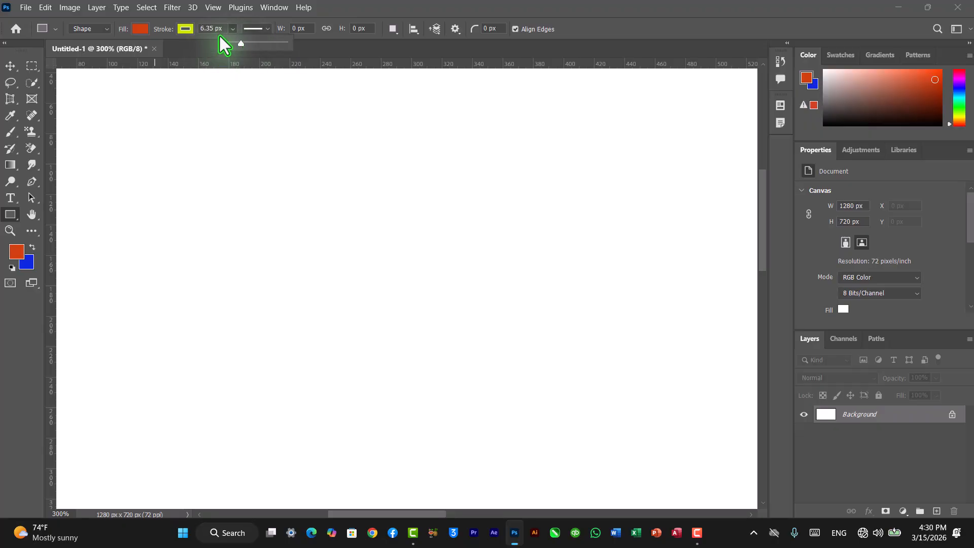
click(185, 29)
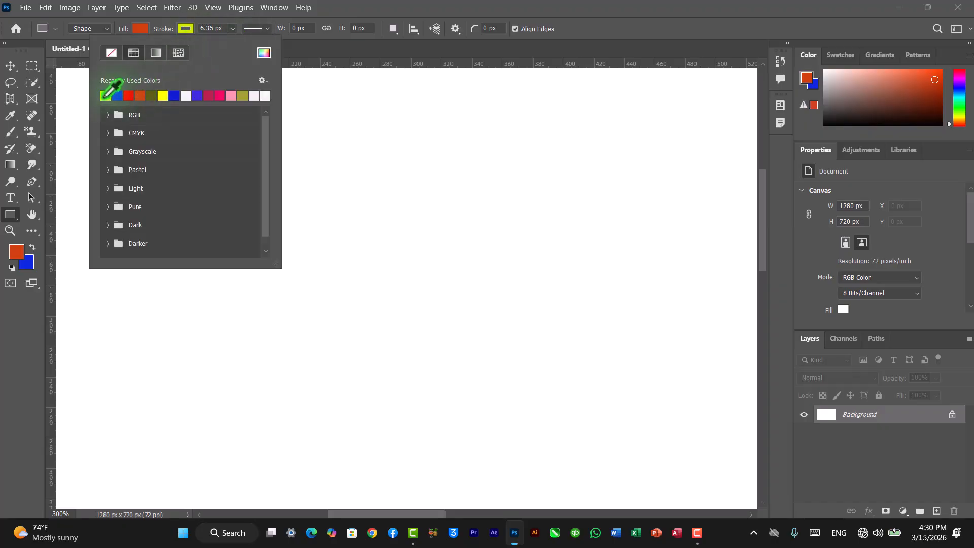
drag(314, 141, 539, 290)
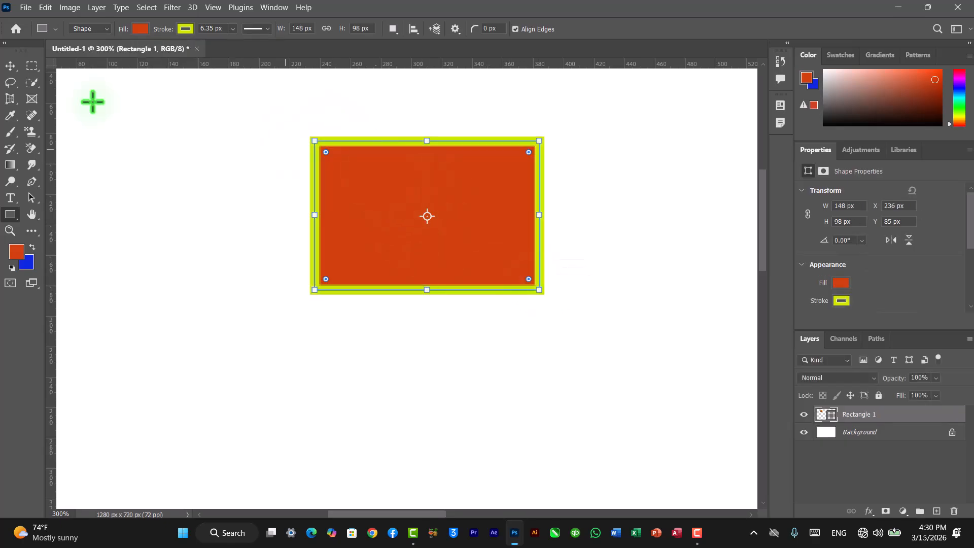
click(10, 66)
drag(343, 240, 245, 250)
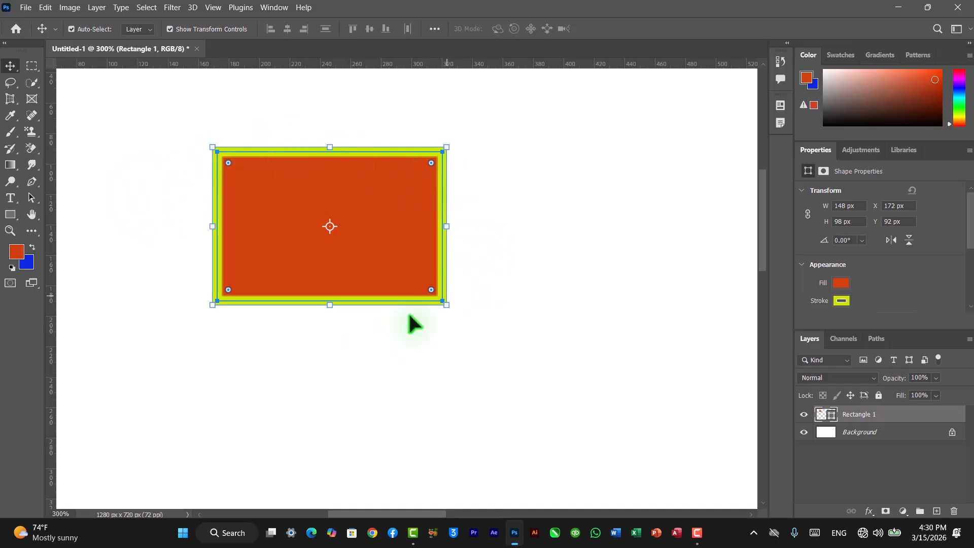
Reduce the rectangle's stroke width, trying 1.87 px and settling on 3.15 px.
click(10, 215)
click(233, 29)
click(232, 42)
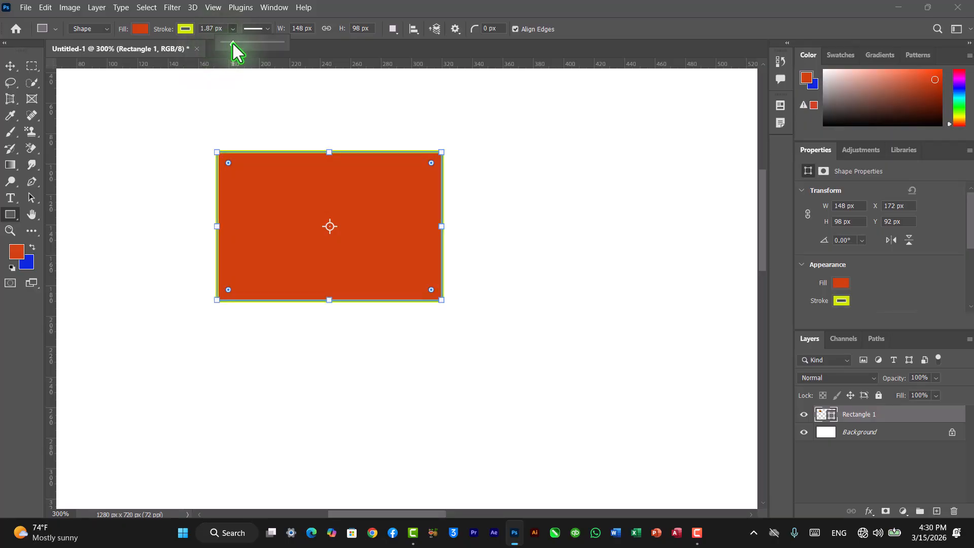
drag(231, 45, 235, 44)
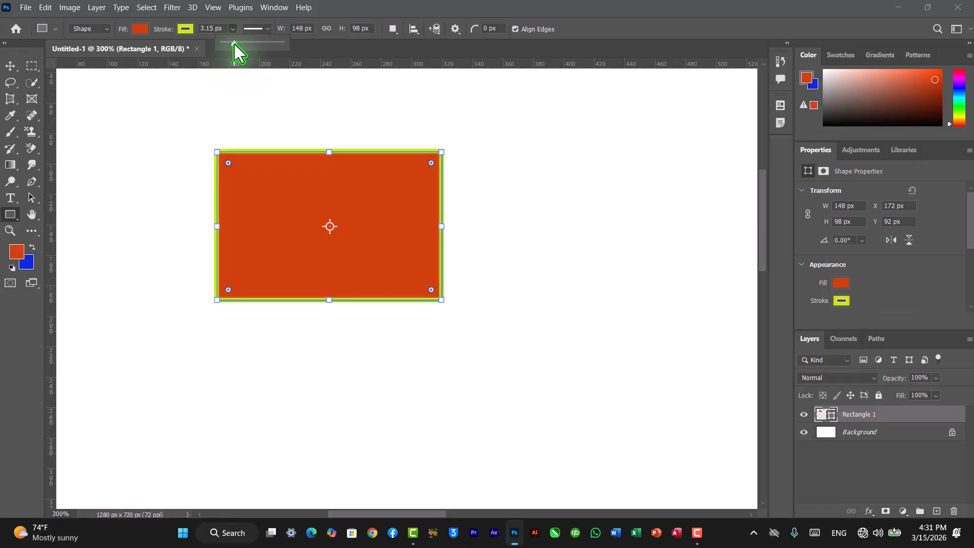
Try the dashed stroke style on the rectangle's outline and settle on the dotted style.
click(267, 29)
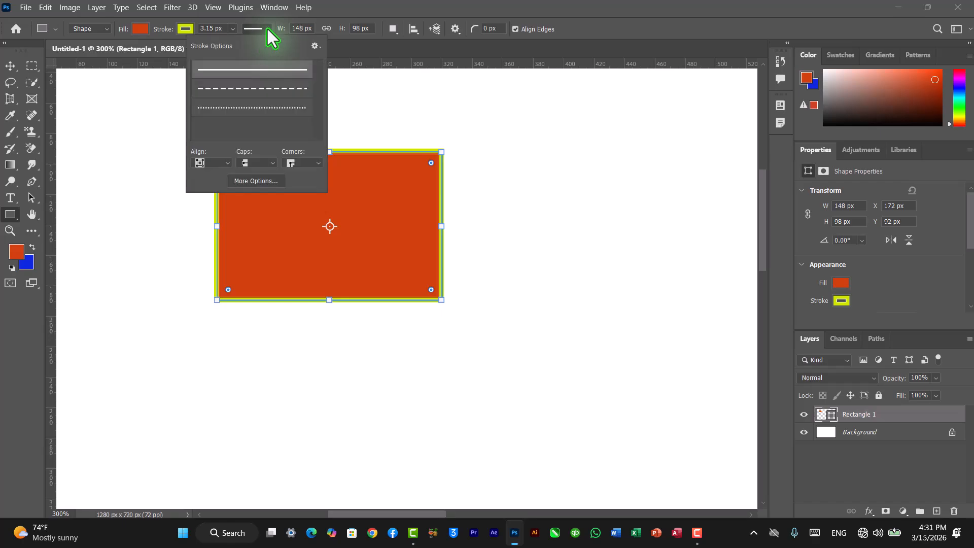
click(259, 91)
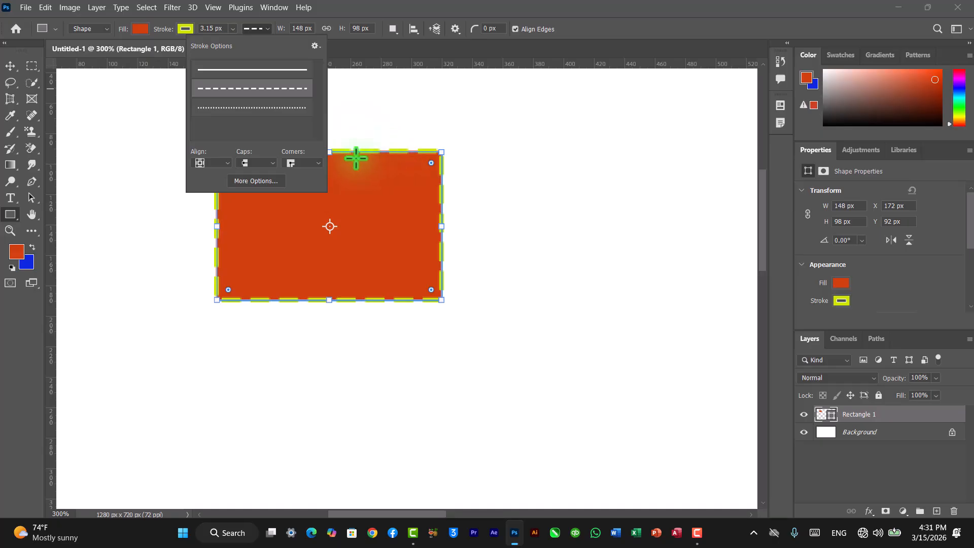
click(279, 111)
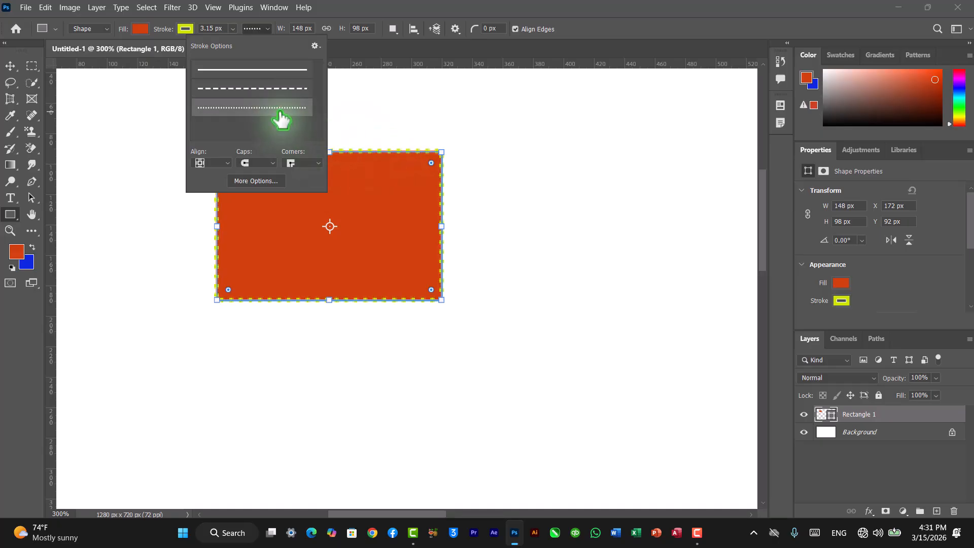
click(464, 192)
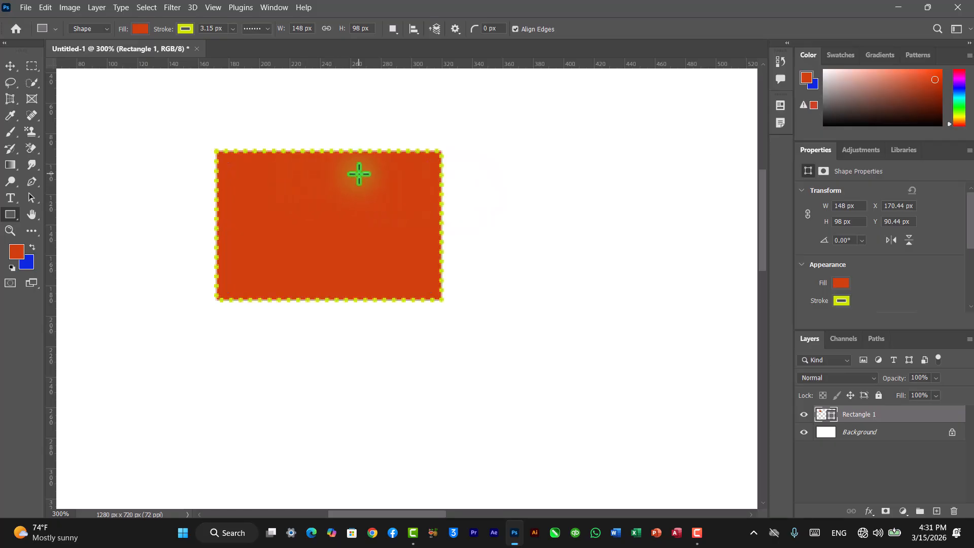
click(296, 29)
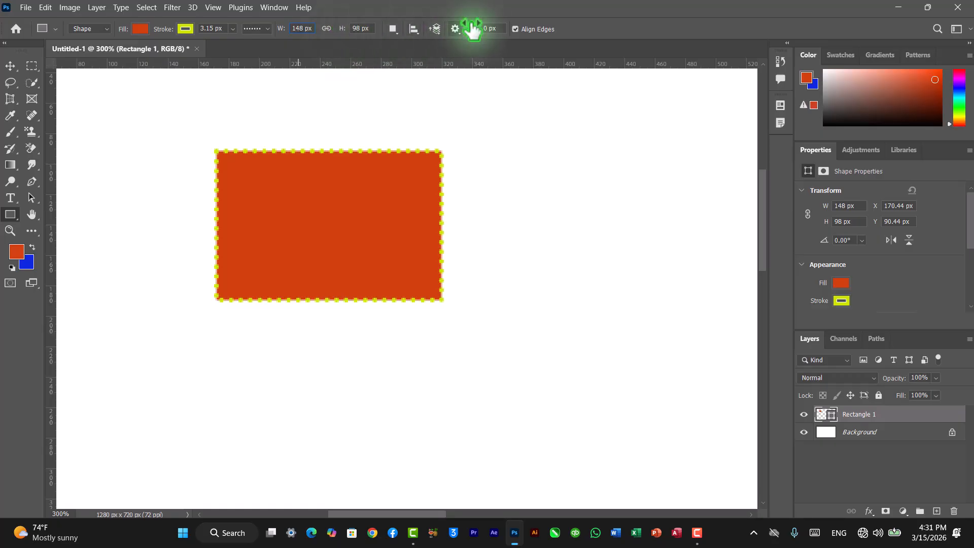
double_click(487, 29)
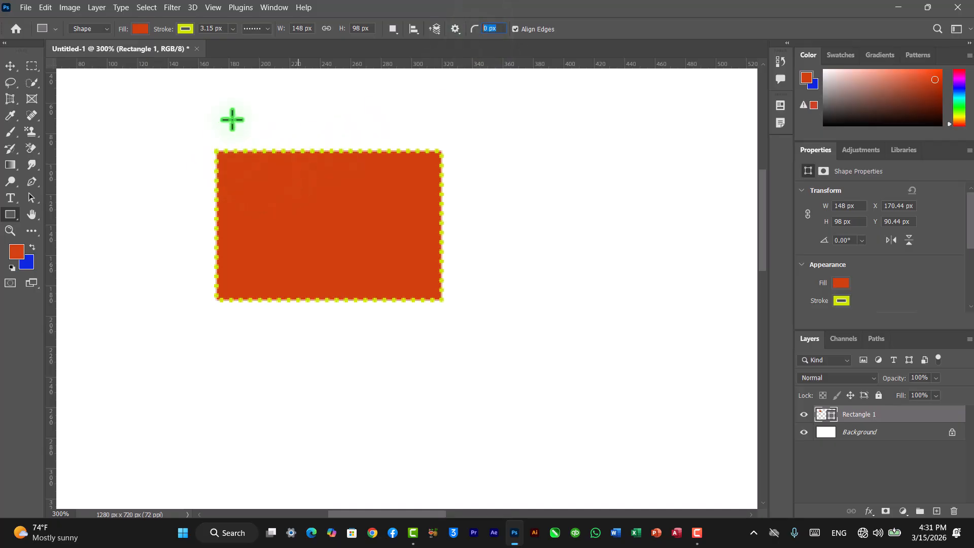
click(392, 225)
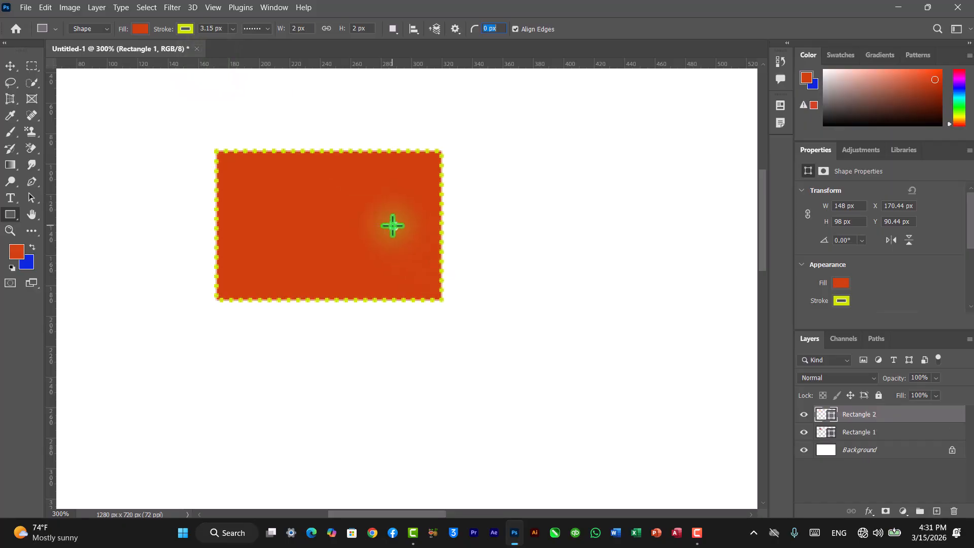
Delete the dotted orange-red rectangle and the stray 2 by 2 px rectangle with the Move tool.
click(10, 66)
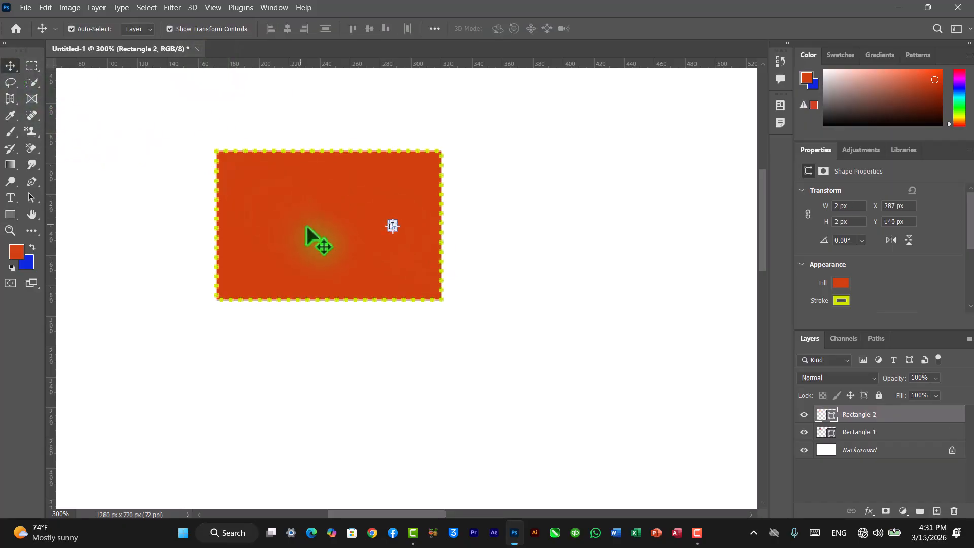
click(317, 231)
key(Delete)
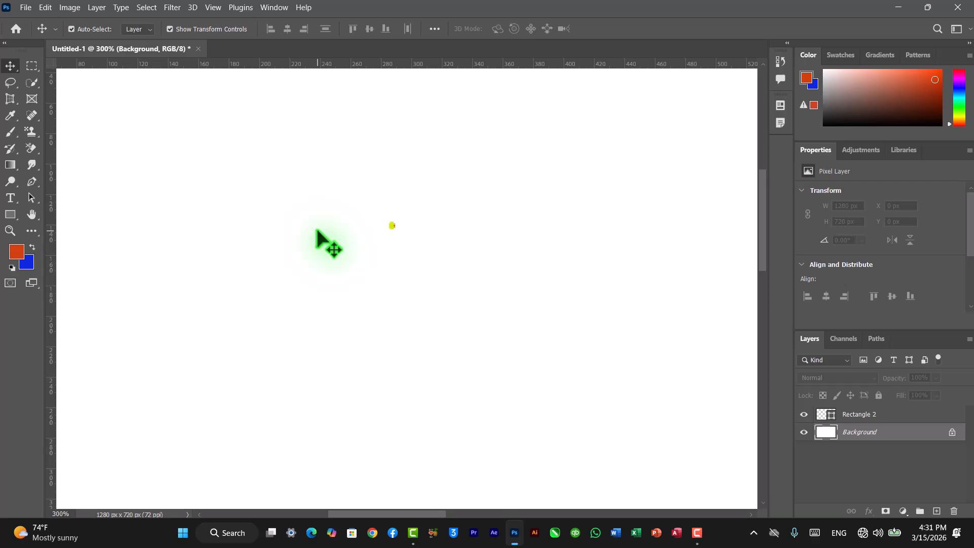
drag(374, 213, 428, 252)
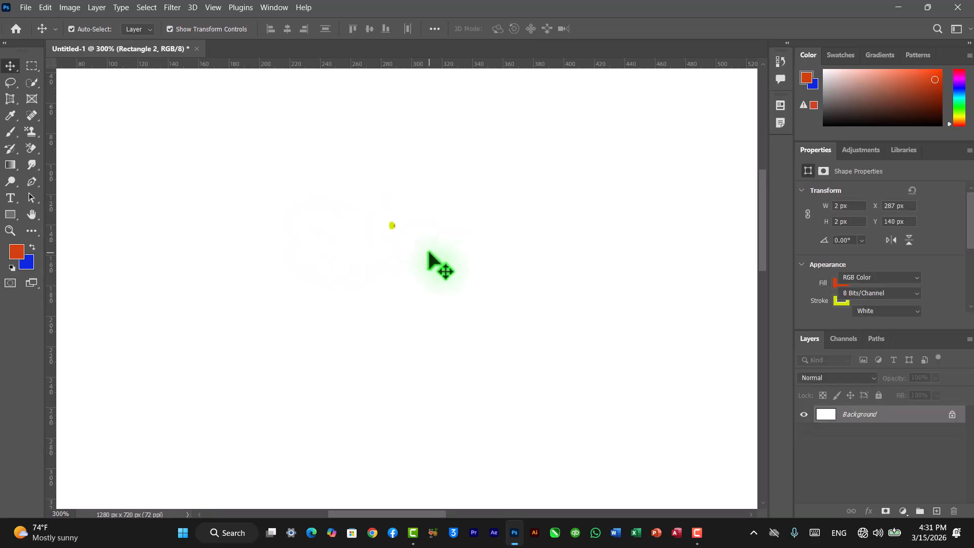
key(Delete)
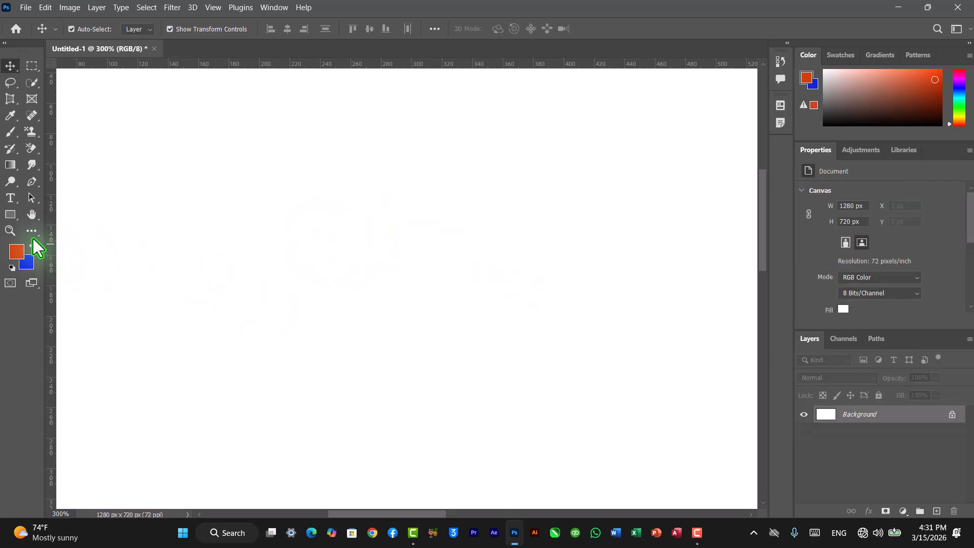
Draw a rounded rectangle about 173 by 119 px with a 0.73 px stroke and a 30 px corner radius.
click(10, 214)
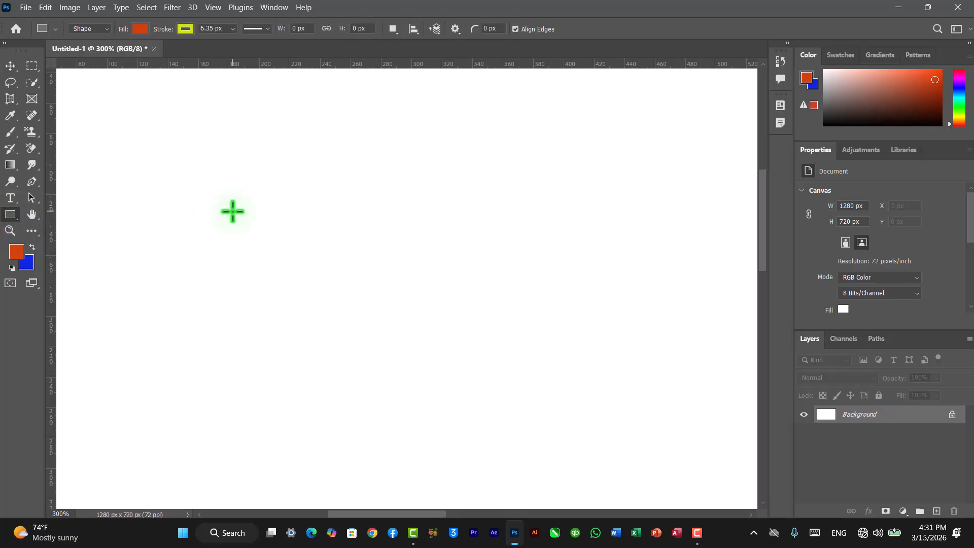
click(232, 29)
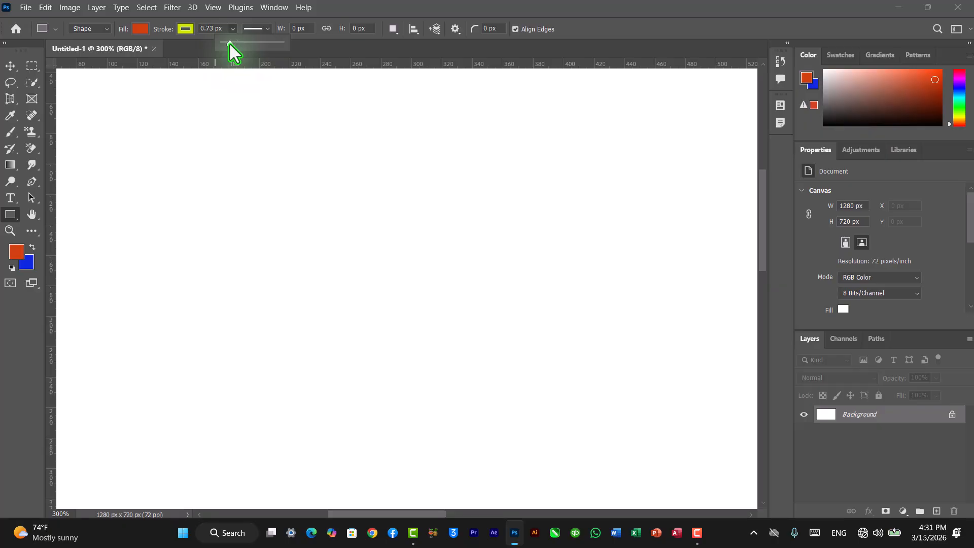
click(501, 29)
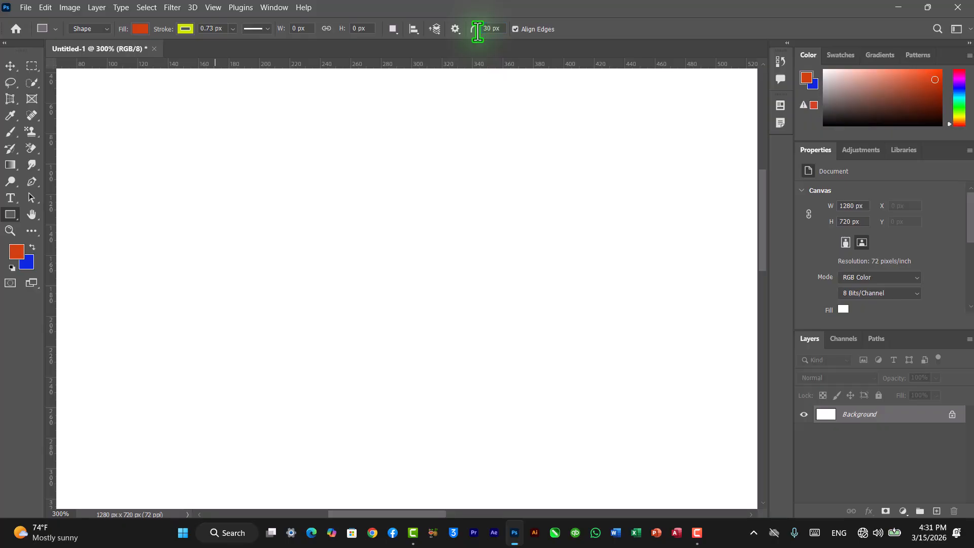
drag(248, 156, 443, 296)
drag(458, 309, 510, 336)
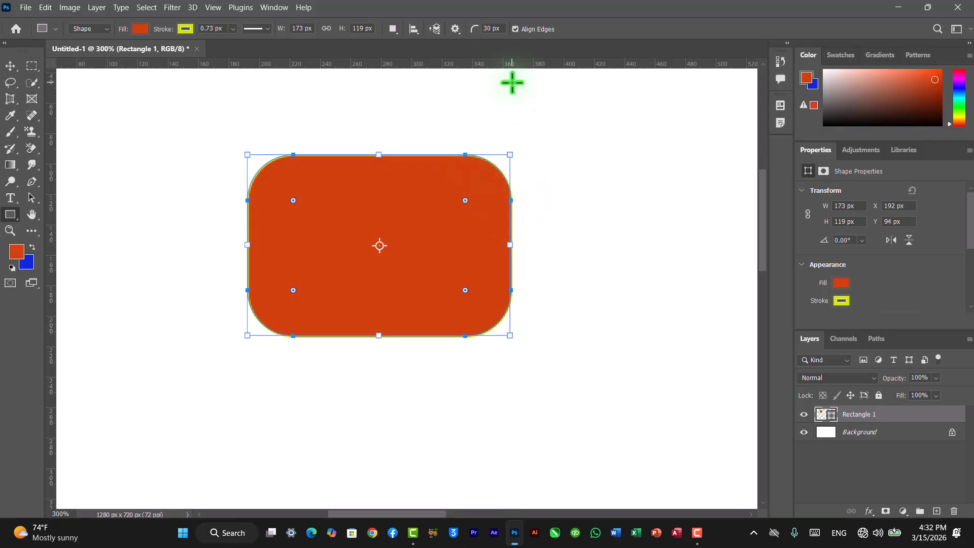
Reduce the rounded rectangle's stroke width to 0 px, set its stroke to no color and deselect the shape.
click(487, 29)
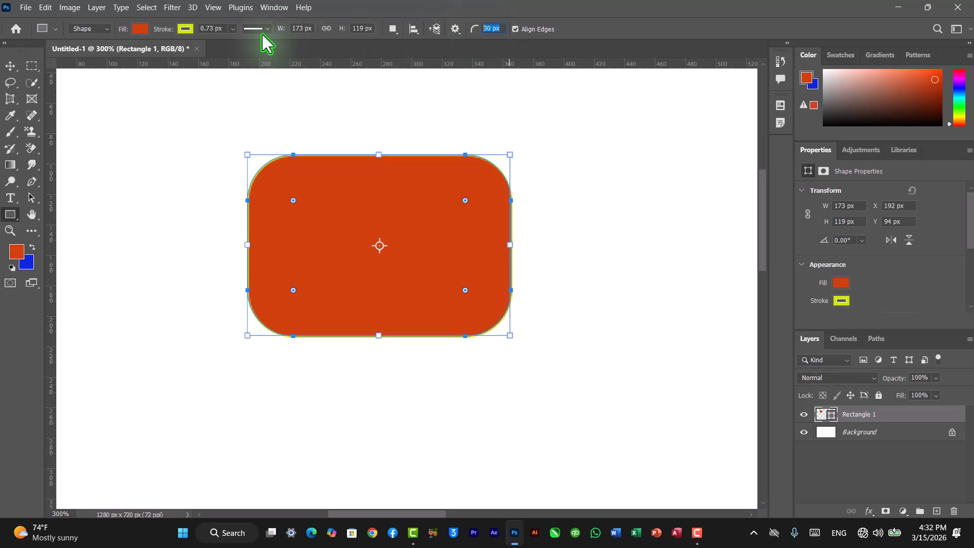
click(232, 30)
click(229, 43)
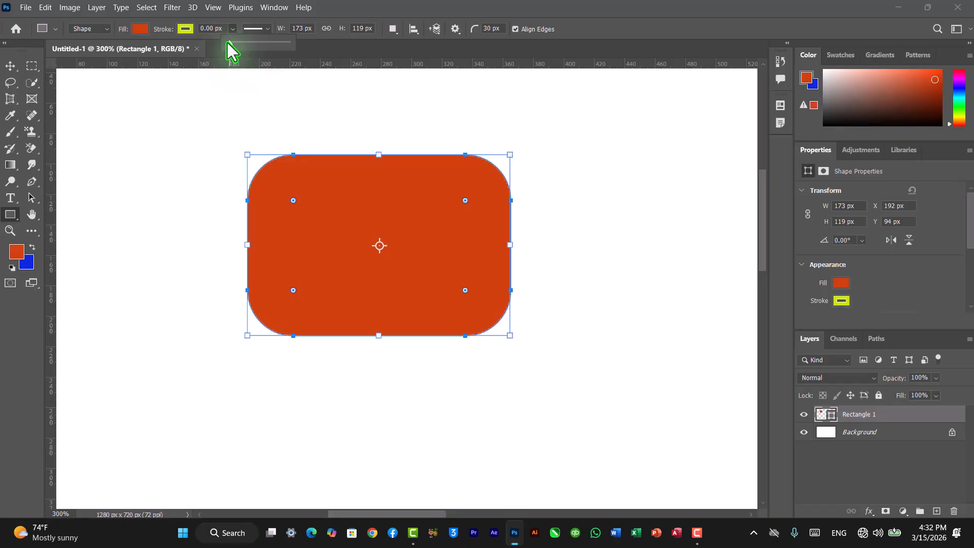
click(187, 32)
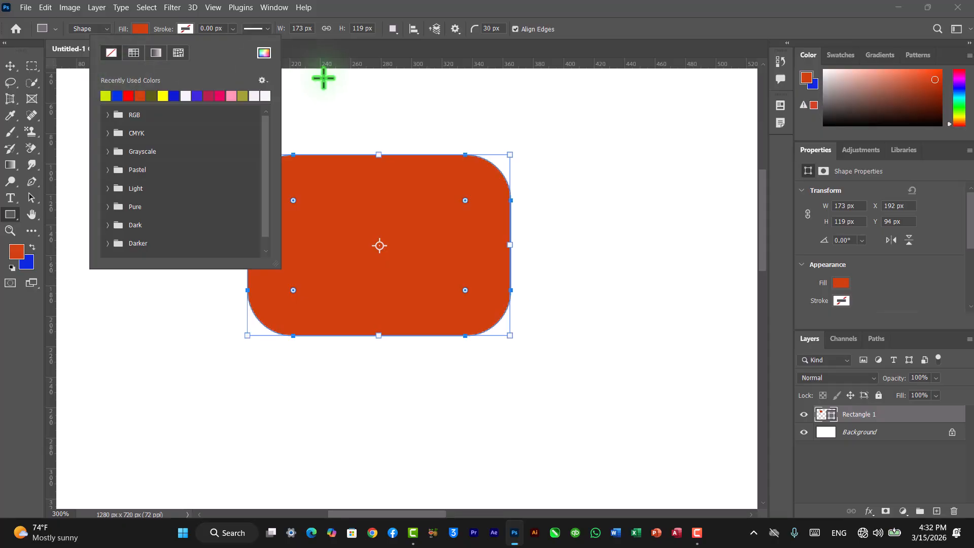
click(8, 72)
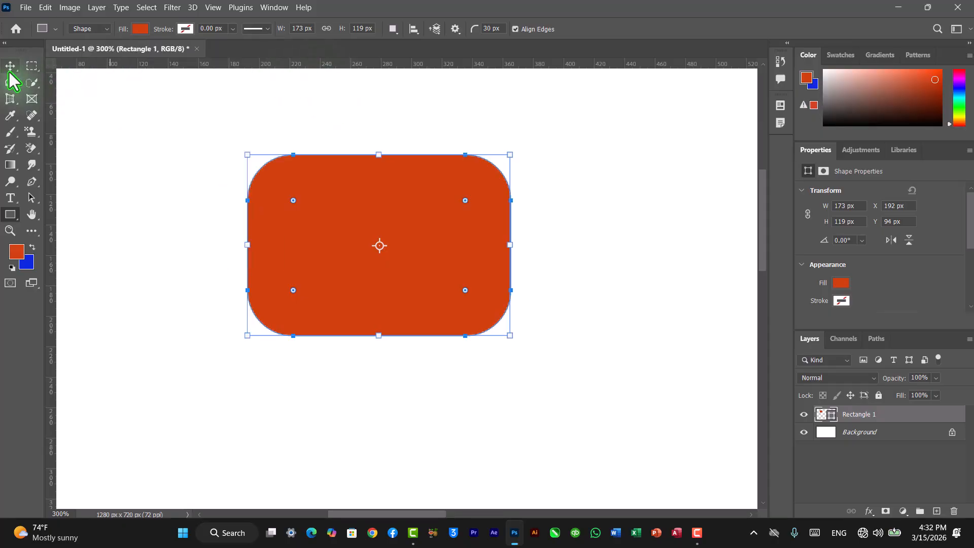
click(9, 66)
click(250, 121)
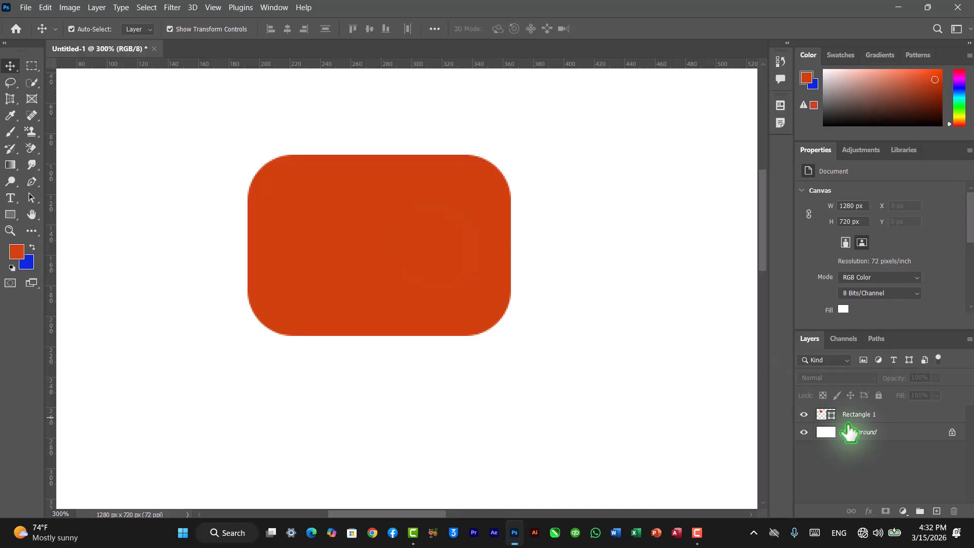
Examine the rectangle layer's available commands and the pixels along its rounded corner at up to 3200% magnification.
click(862, 425)
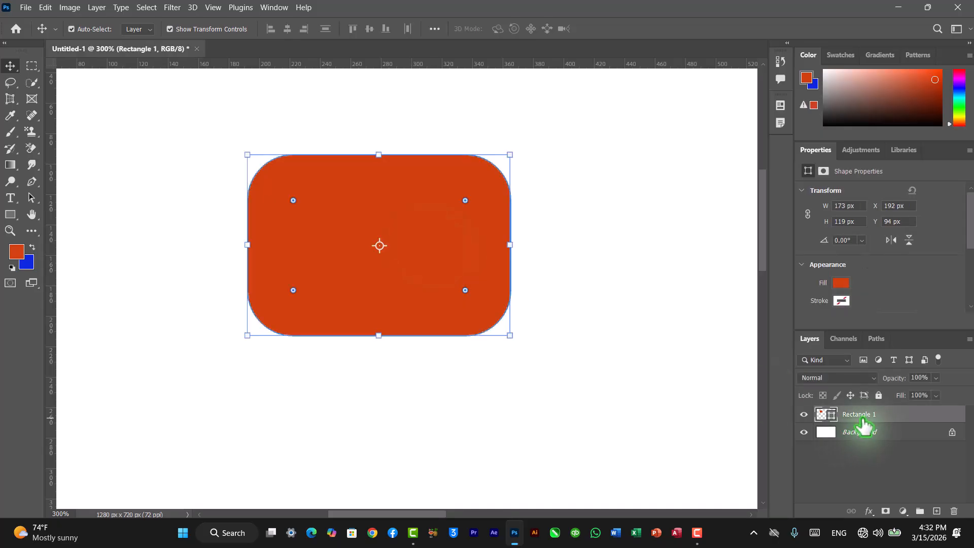
right_click(862, 425)
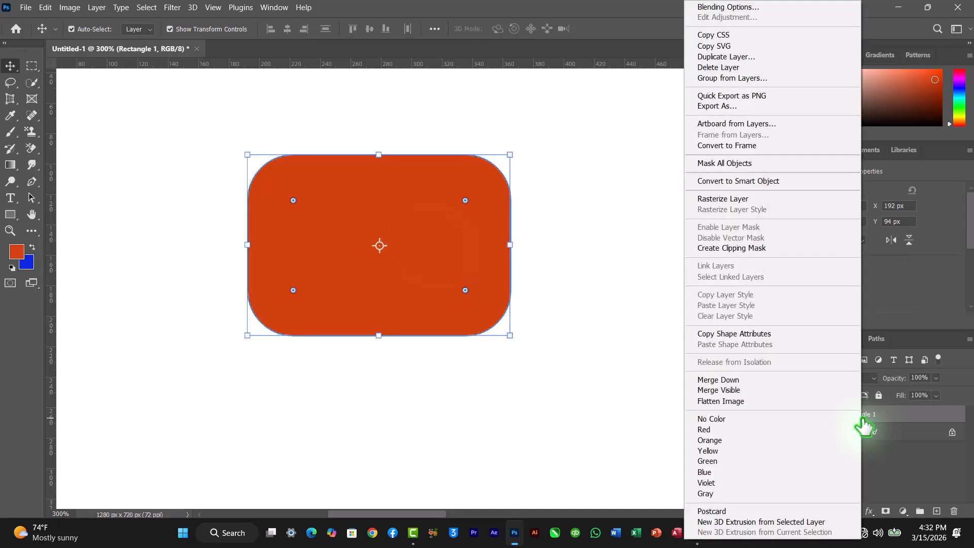
click(607, 382)
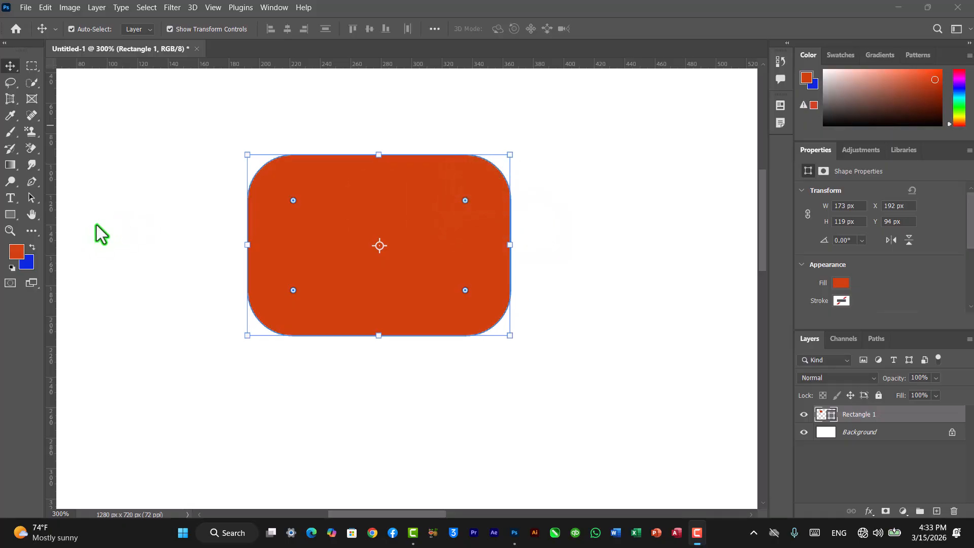
click(8, 231)
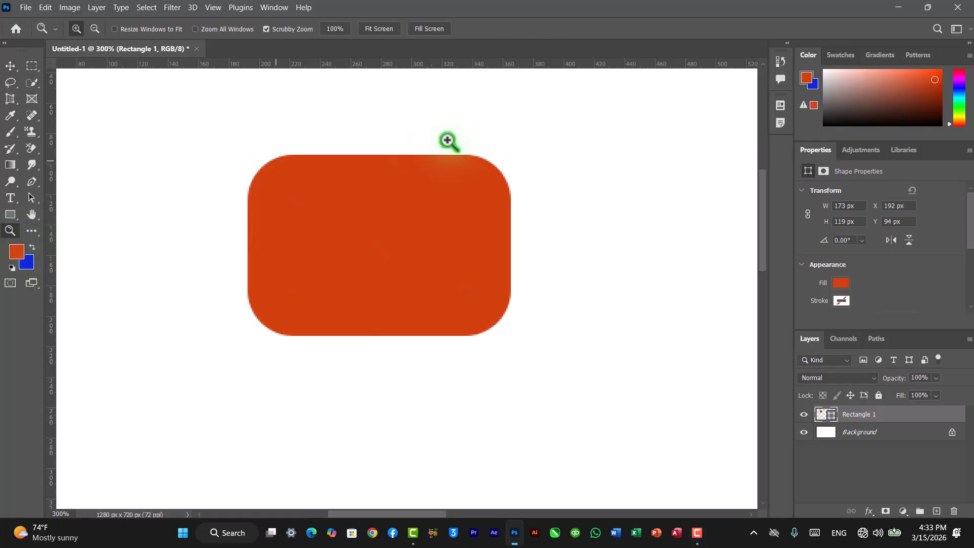
click(477, 160)
mouse_move(477, 161)
mouse_down()
mouse_move(524, 157)
mouse_move(480, 158)
mouse_up()
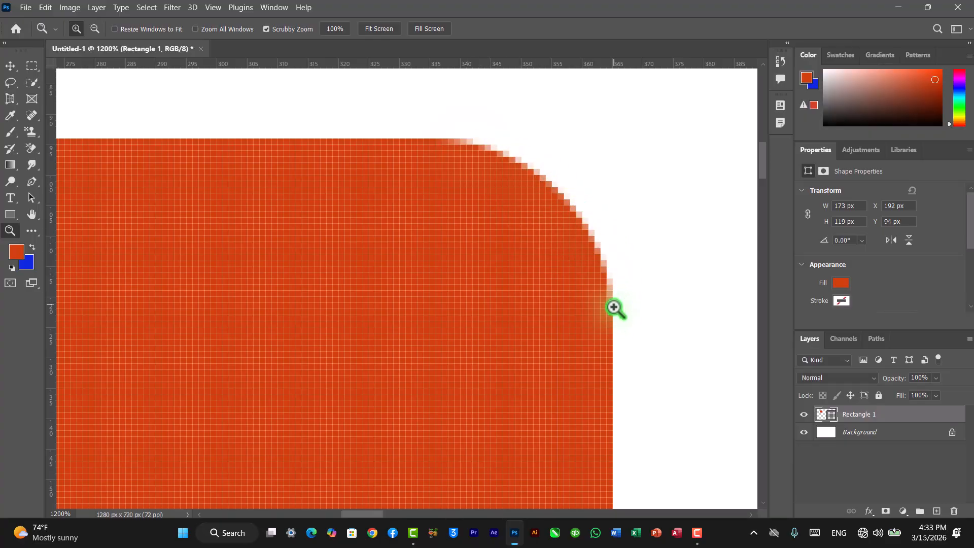
click(614, 329)
click(614, 329)
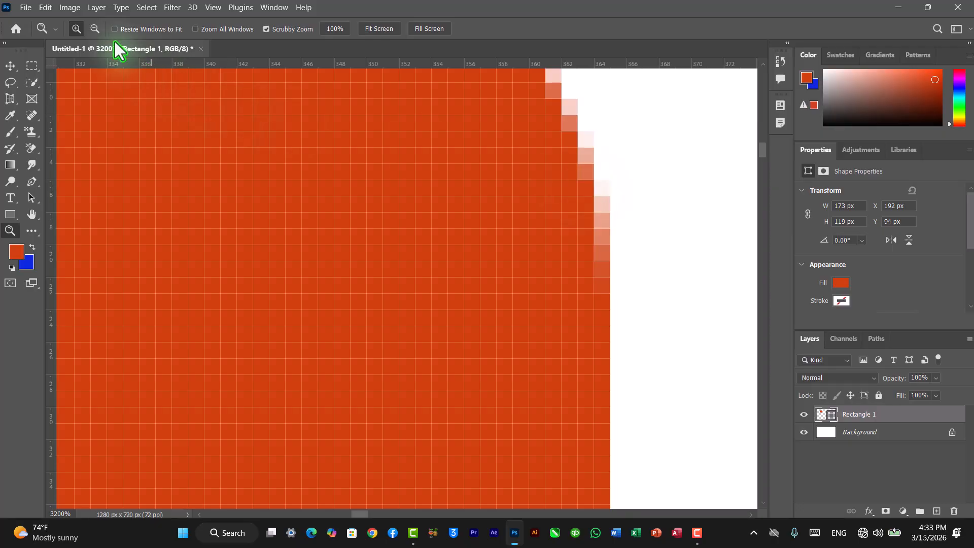
click(99, 33)
drag(294, 141, 296, 144)
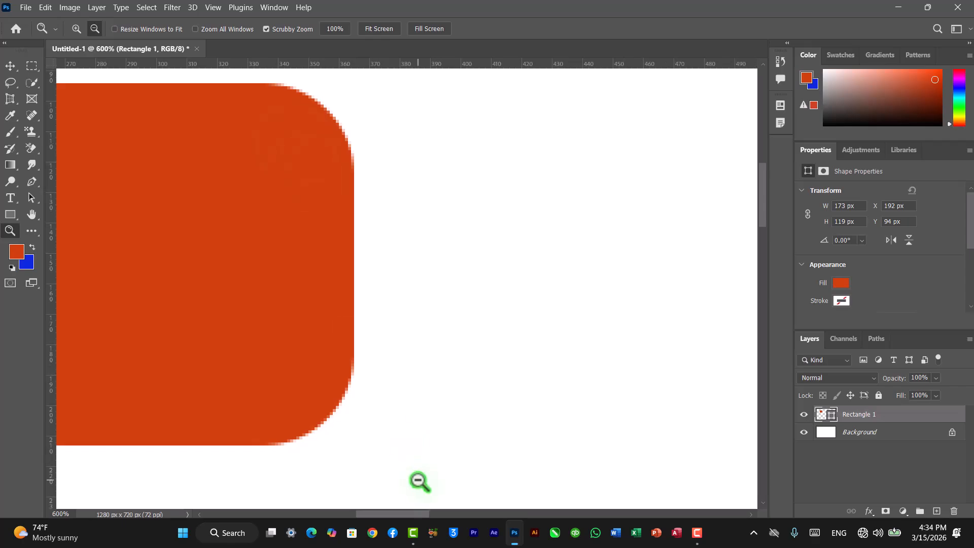
drag(402, 513, 373, 512)
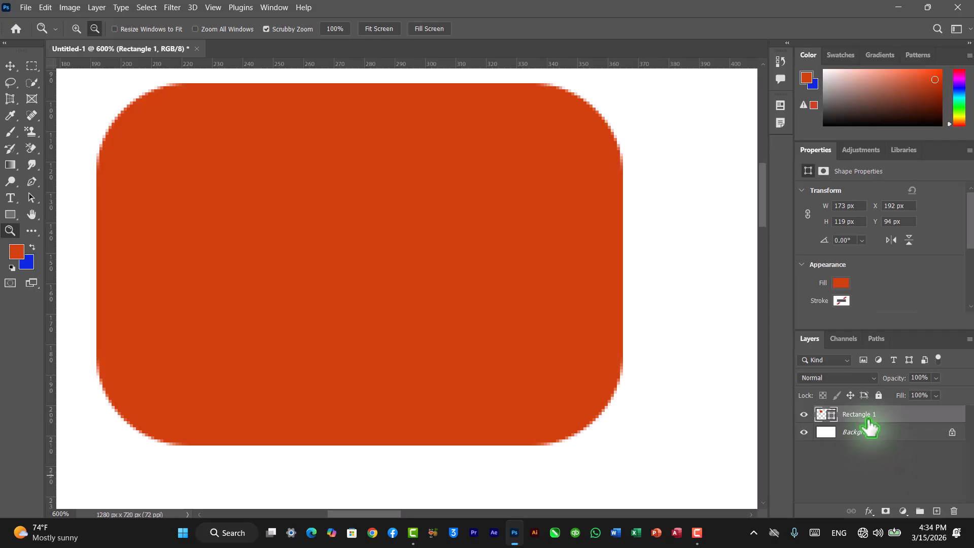
Delete the rounded rectangle and set the Rectangle tool's corner radius to 0 px.
key(Delete)
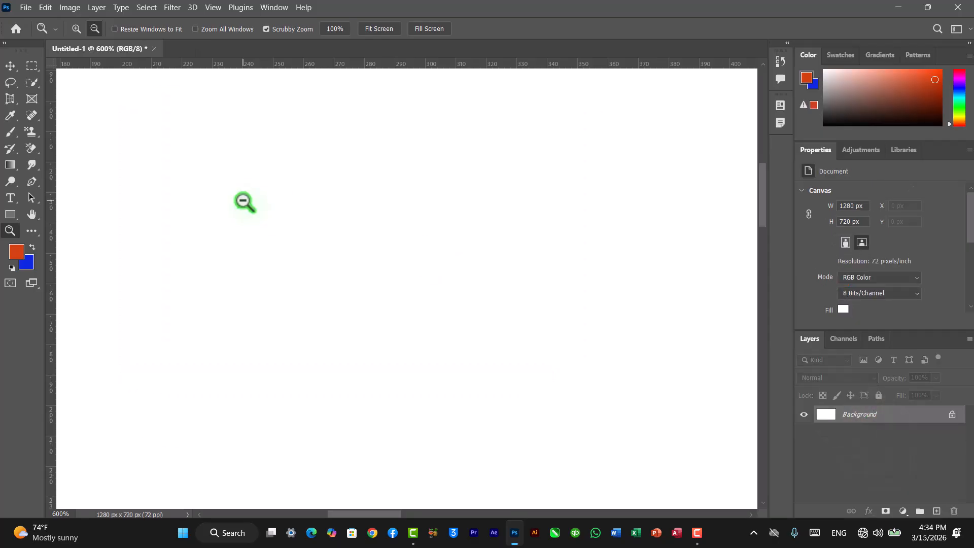
click(11, 215)
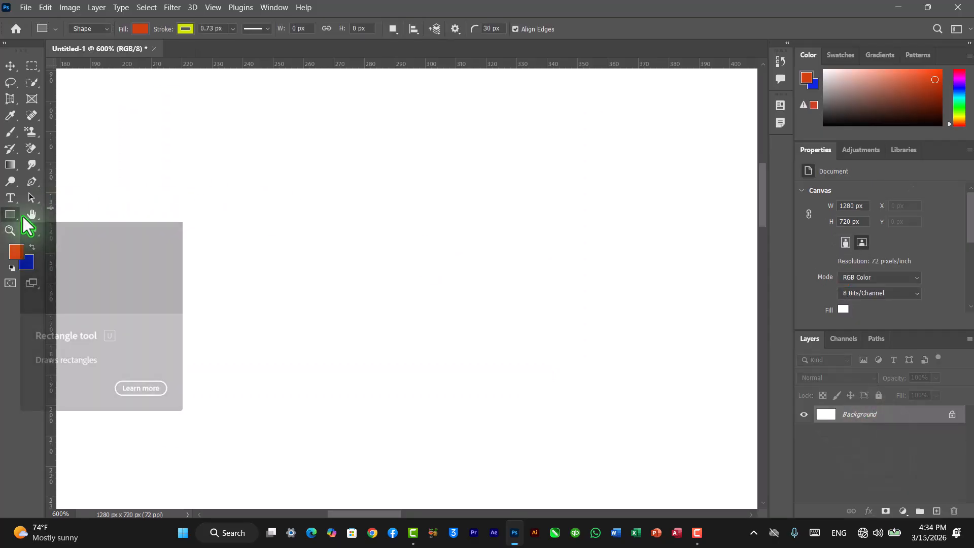
right_click(16, 217)
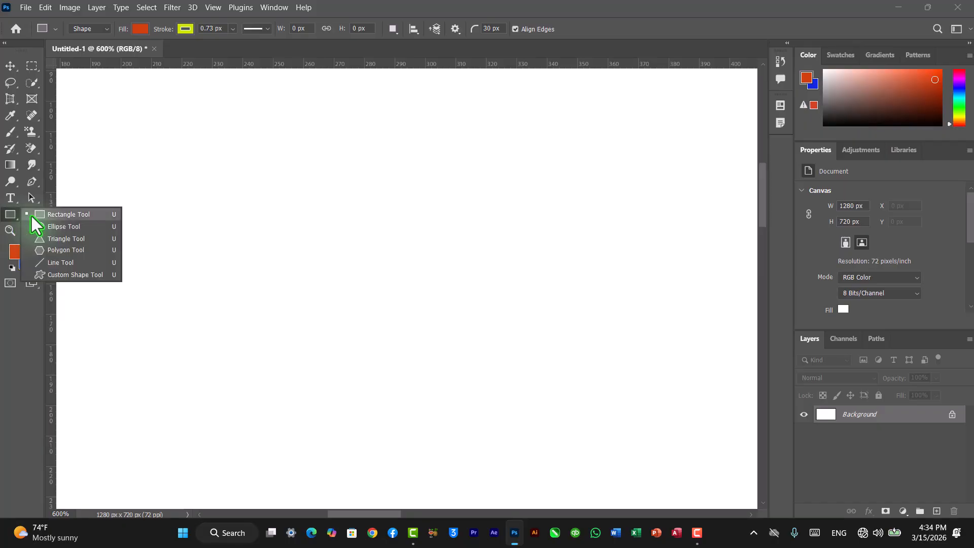
click(38, 215)
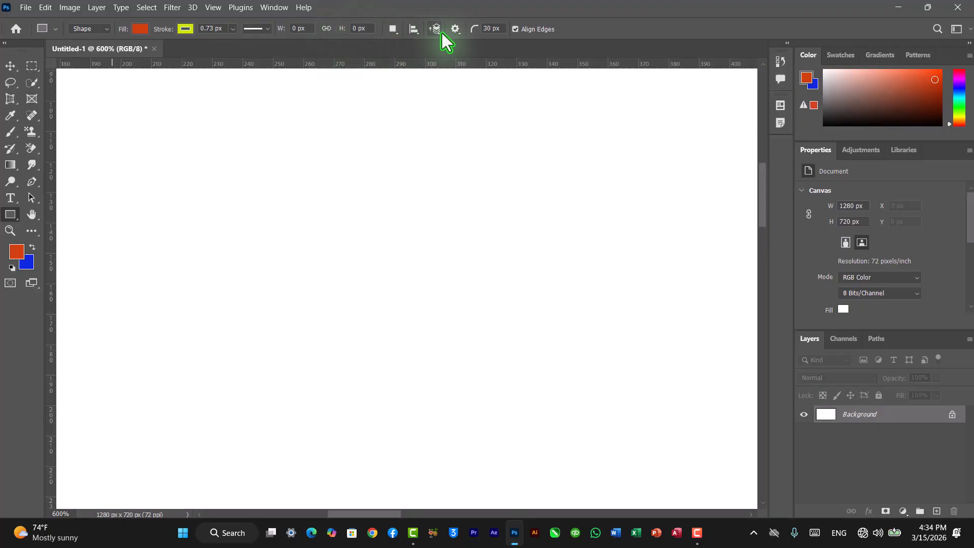
click(499, 29)
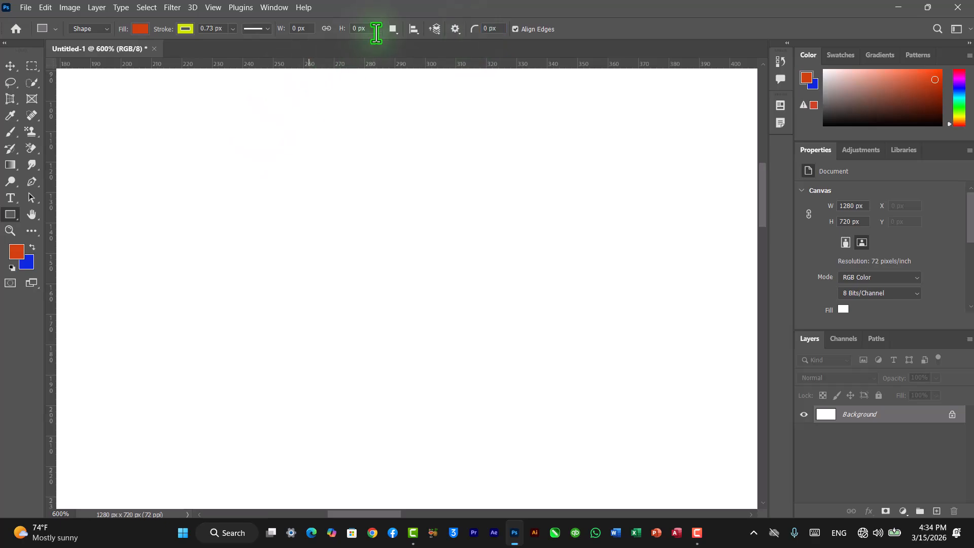
Draw an ellipse about 36 by 38 px and a circle about 38 px across on the same shape layer, and check the Ellipse tool's path options.
right_click(17, 220)
click(51, 227)
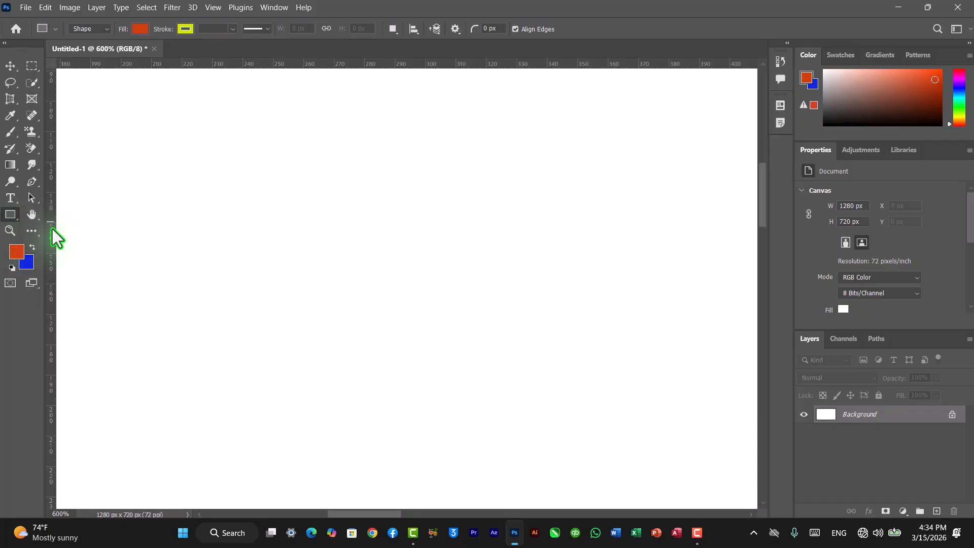
drag(148, 156, 257, 271)
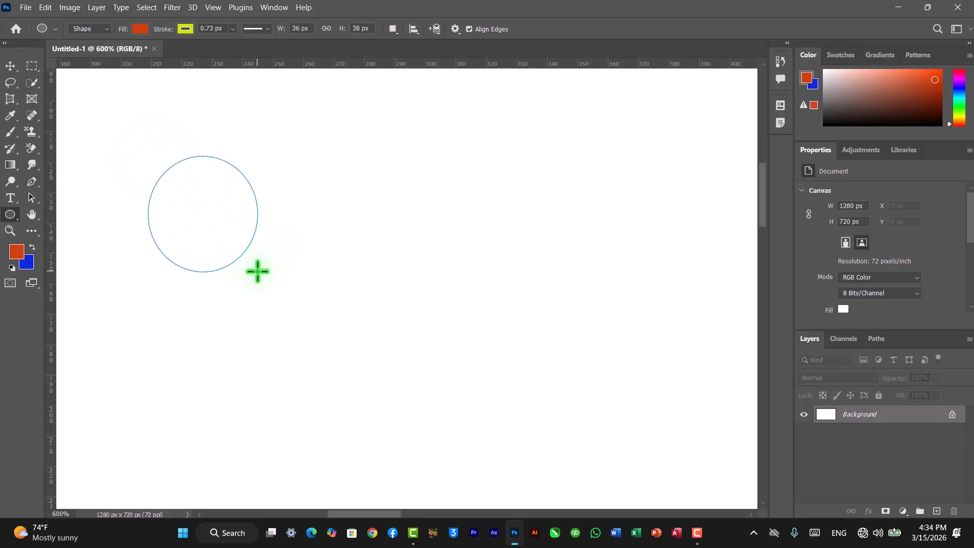
drag(291, 176, 412, 292)
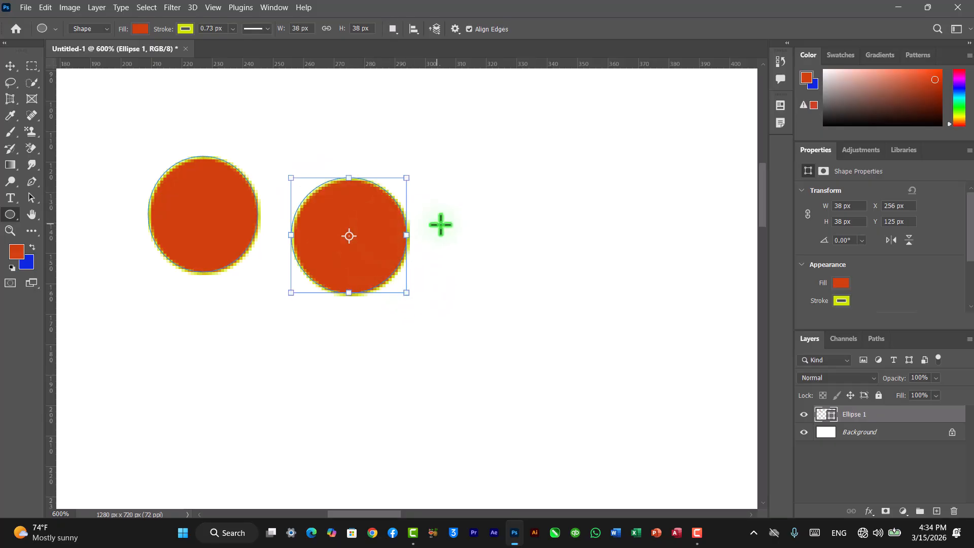
key(Escape)
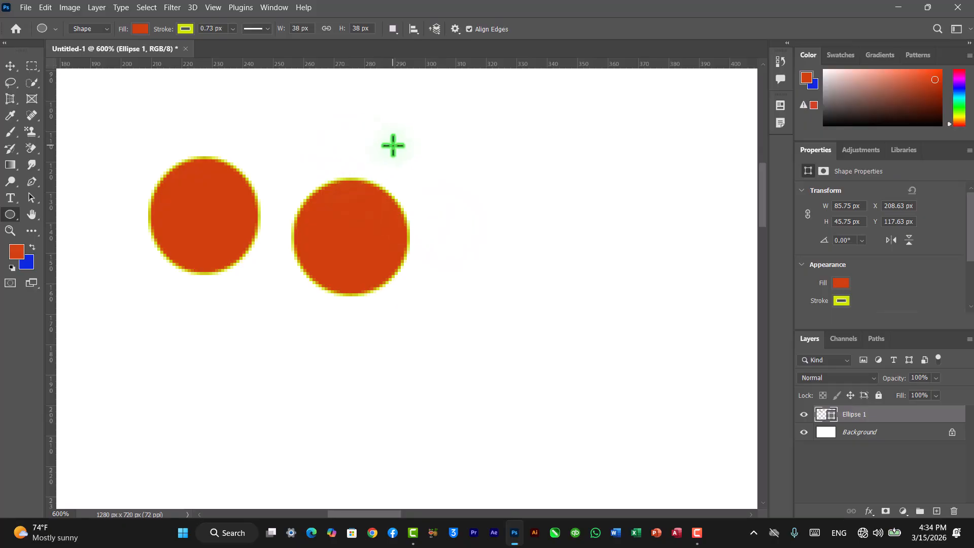
click(455, 30)
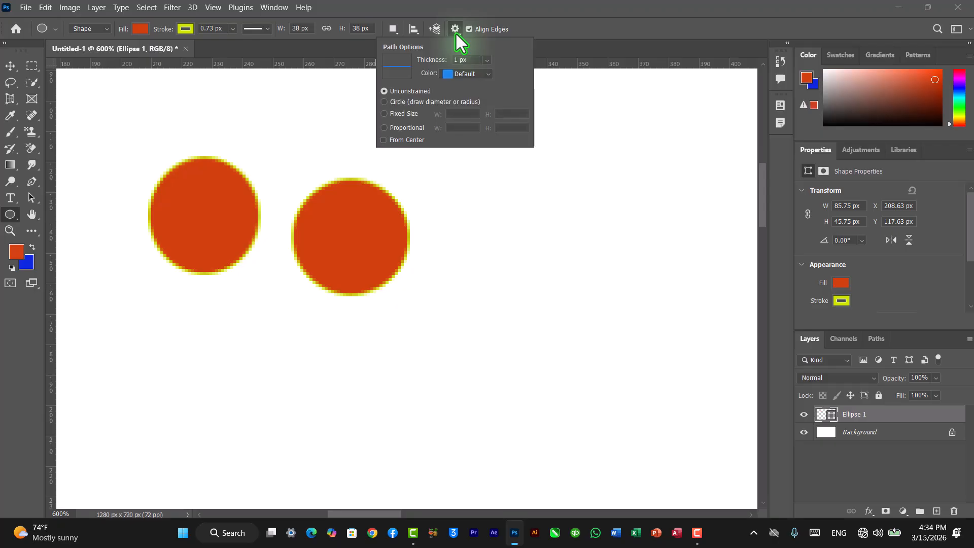
click(455, 30)
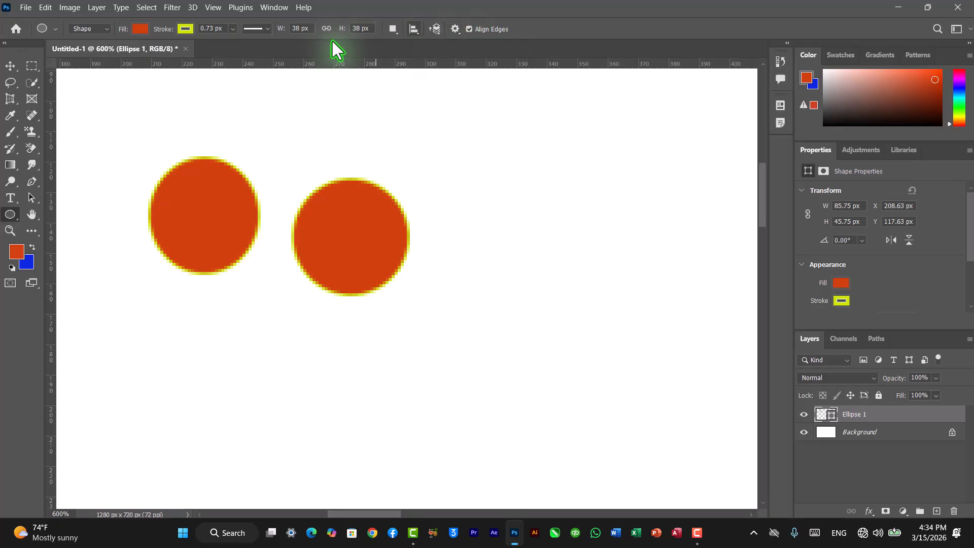
click(105, 30)
click(97, 40)
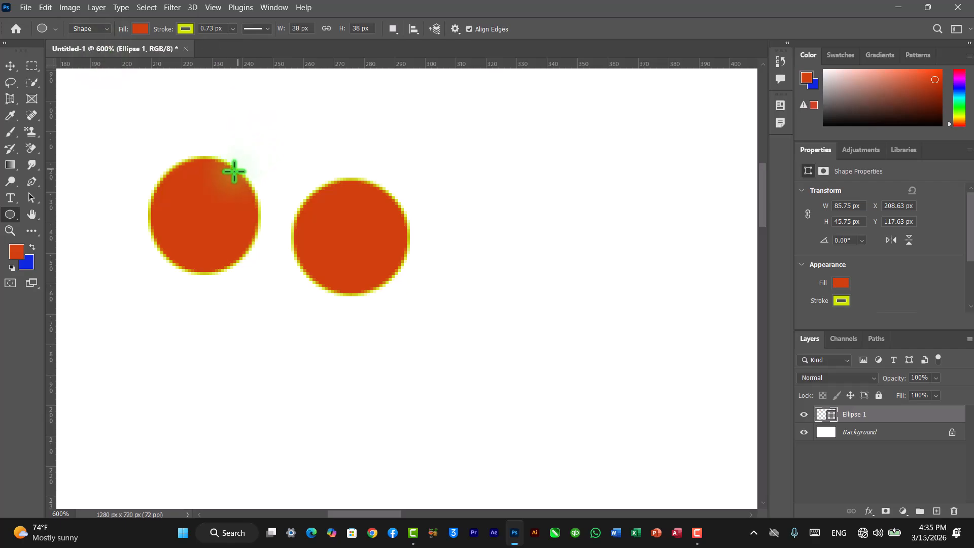
Close the document without saving and create a new white 1280 x 720 px document at 72 ppi.
click(185, 49)
click(501, 208)
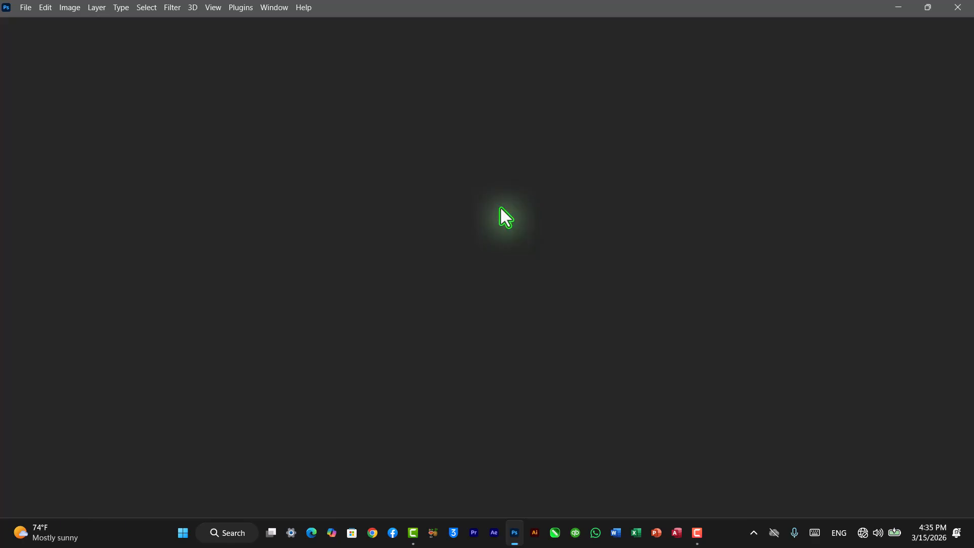
click(41, 99)
click(366, 273)
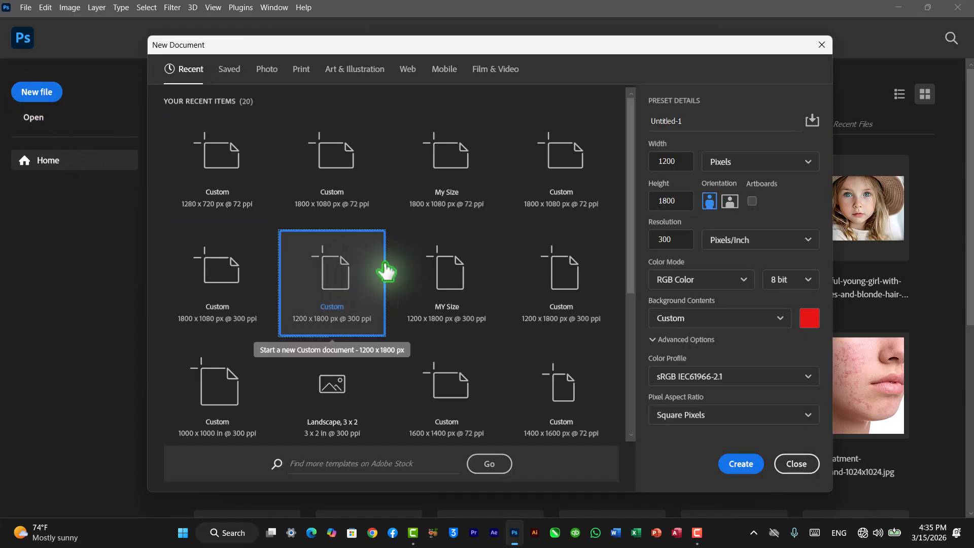
click(229, 200)
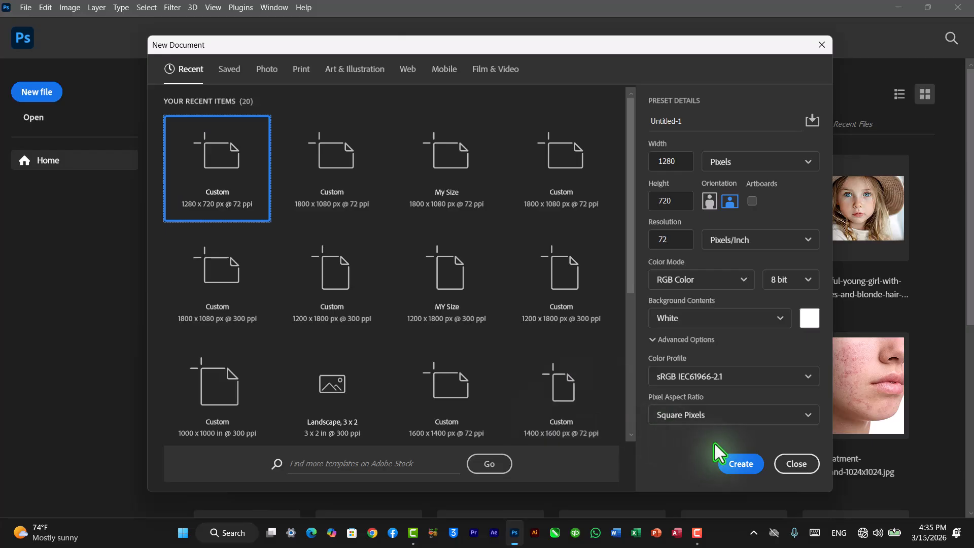
click(739, 465)
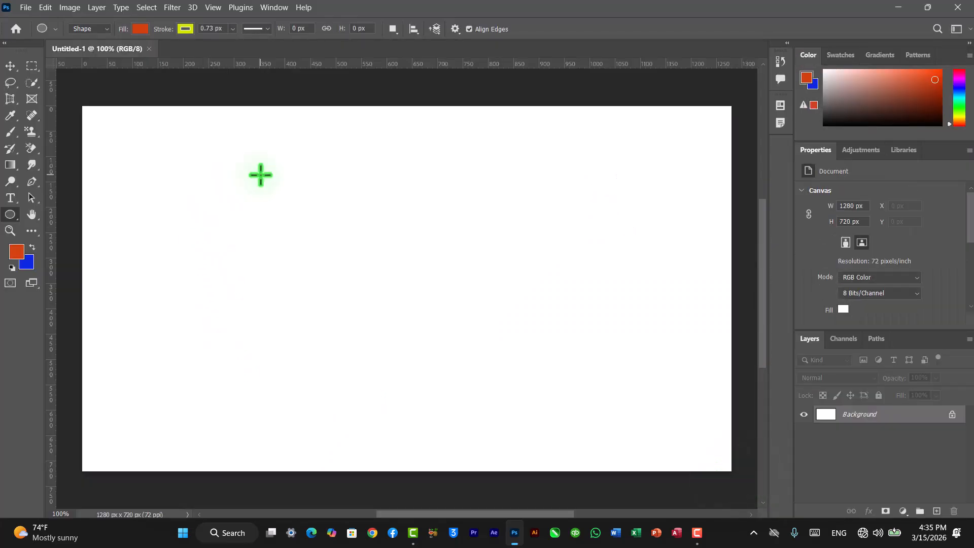
Draw an ellipse about 171 by 162 px and a circle about 167 px across on one layer, and move both slightly up and left.
drag(137, 163, 222, 246)
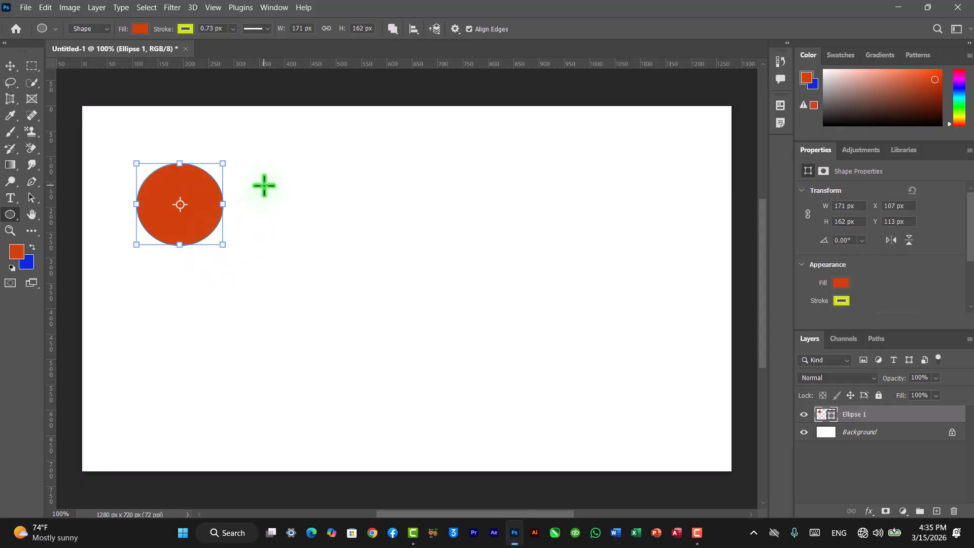
drag(264, 185, 363, 271)
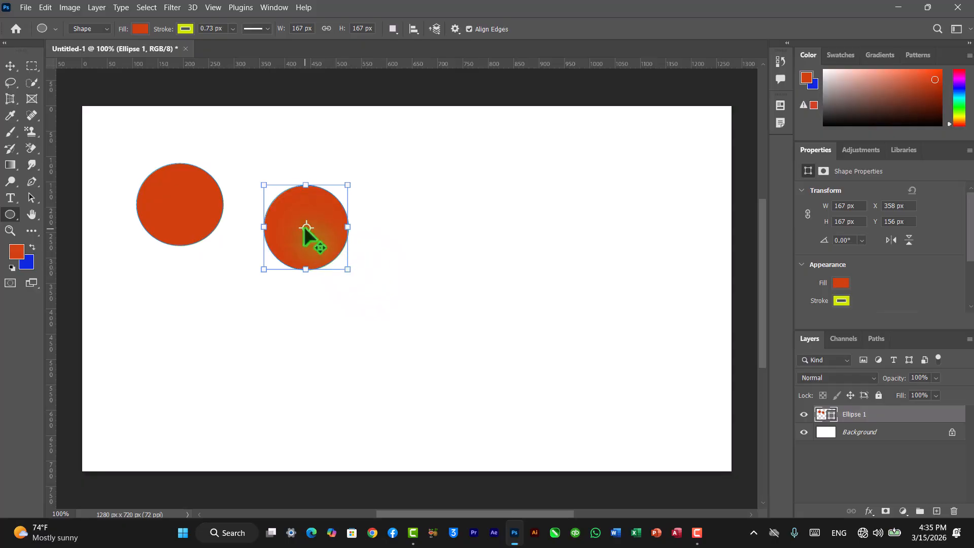
drag(307, 228, 298, 203)
click(10, 66)
click(388, 230)
click(314, 219)
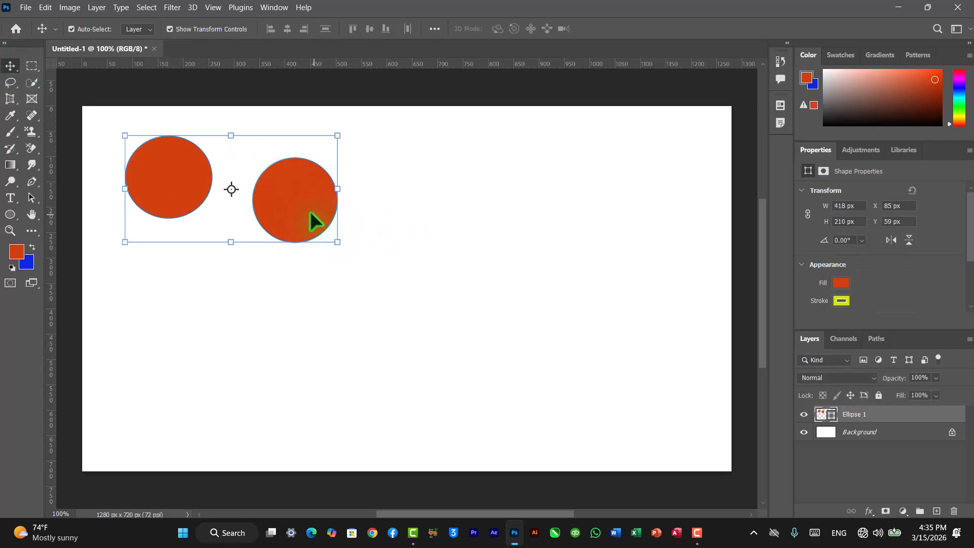
click(337, 300)
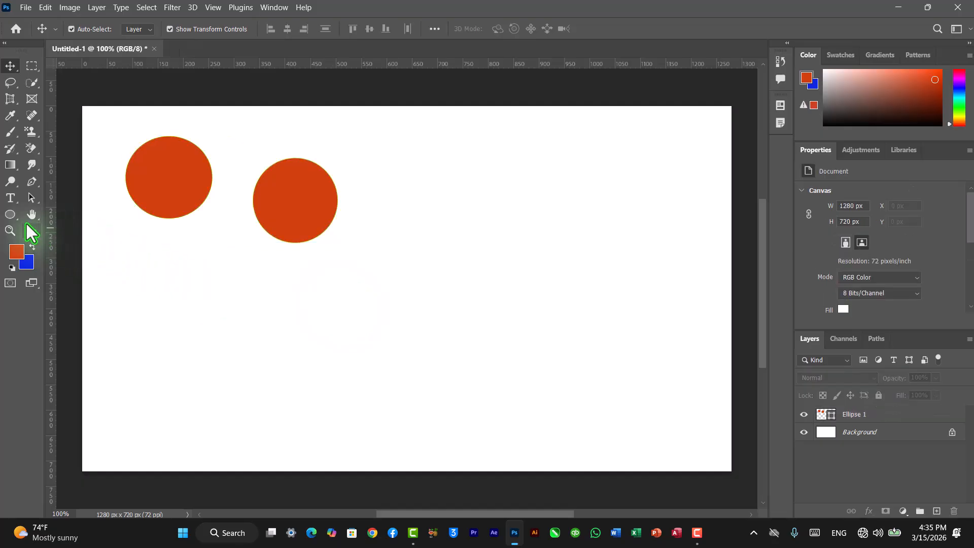
Draw a triangle about 195 by 178 px to the right of the circles and rotate it about 83° clockwise.
drag(15, 219, 42, 227)
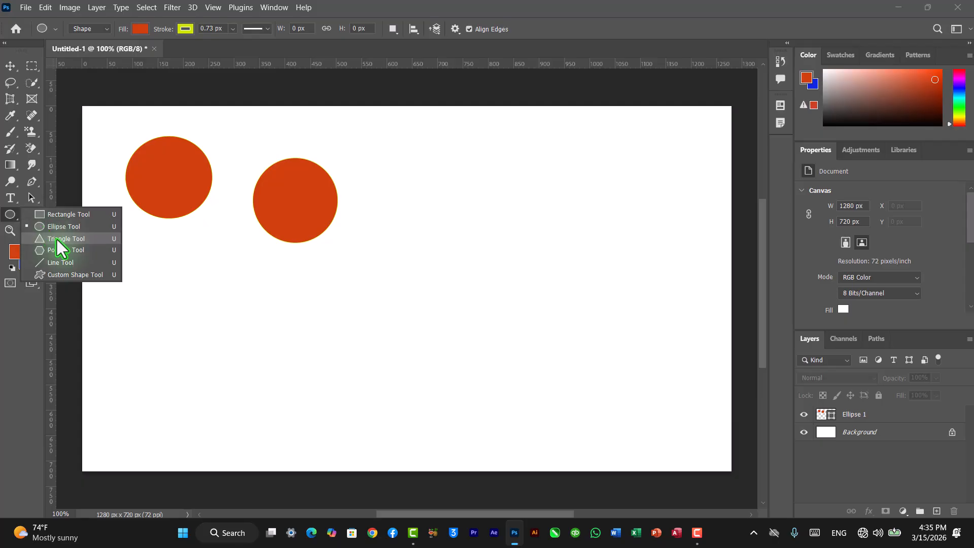
click(57, 240)
drag(389, 150, 487, 241)
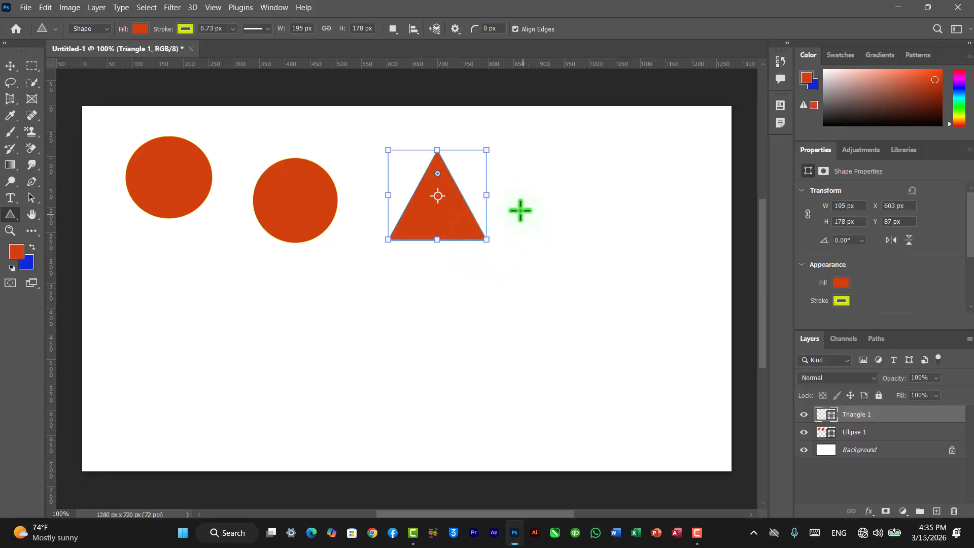
drag(499, 176, 472, 274)
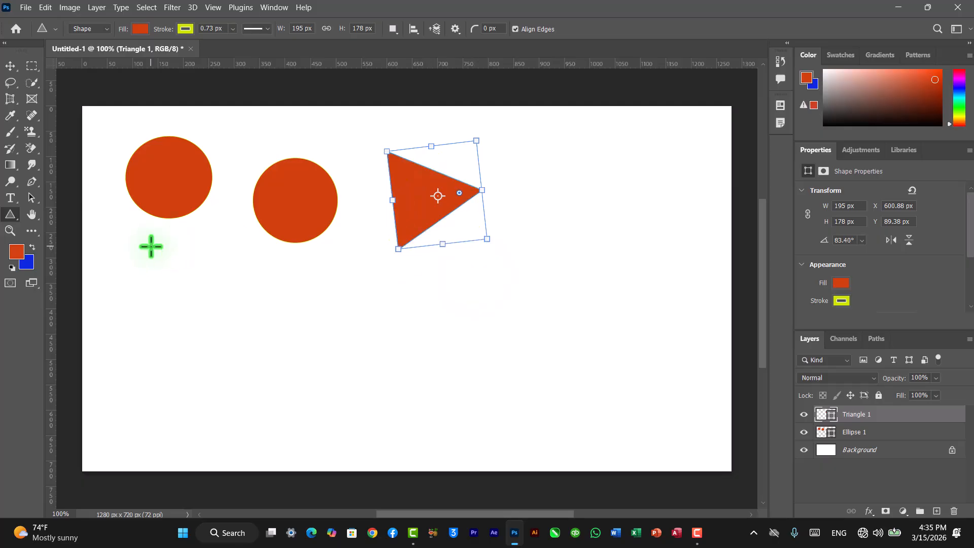
Draw a five-sided polygon about 189 by 213 px to the right of the triangle.
right_click(19, 221)
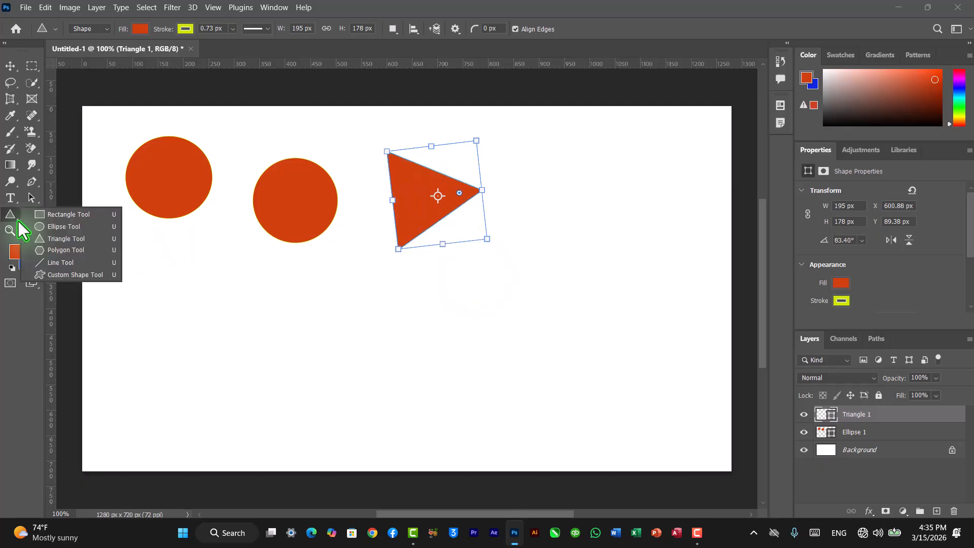
click(51, 250)
drag(531, 197, 627, 304)
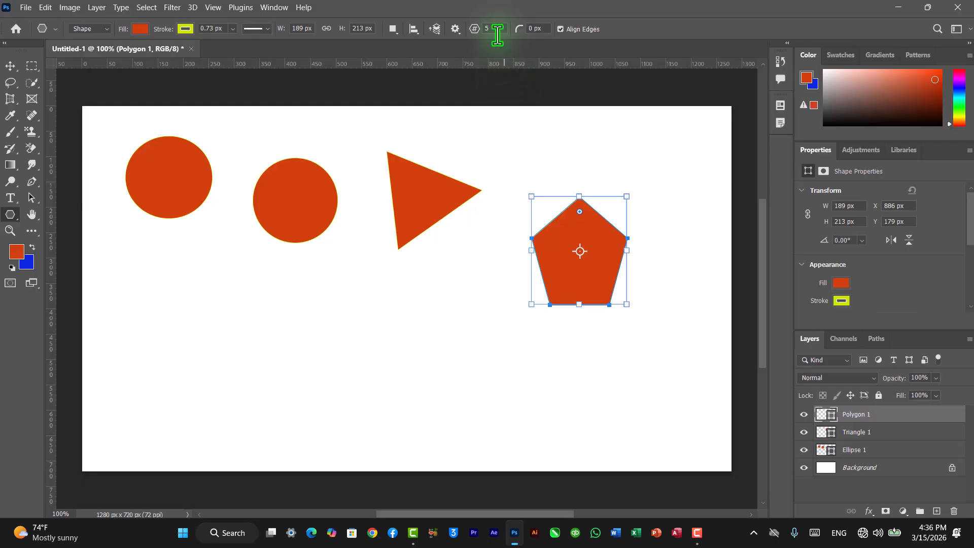
Set the Polygon tool to 7 sides and draw a heptagon about 213 by 222 px below the circles.
drag(492, 29, 479, 29)
text(7)
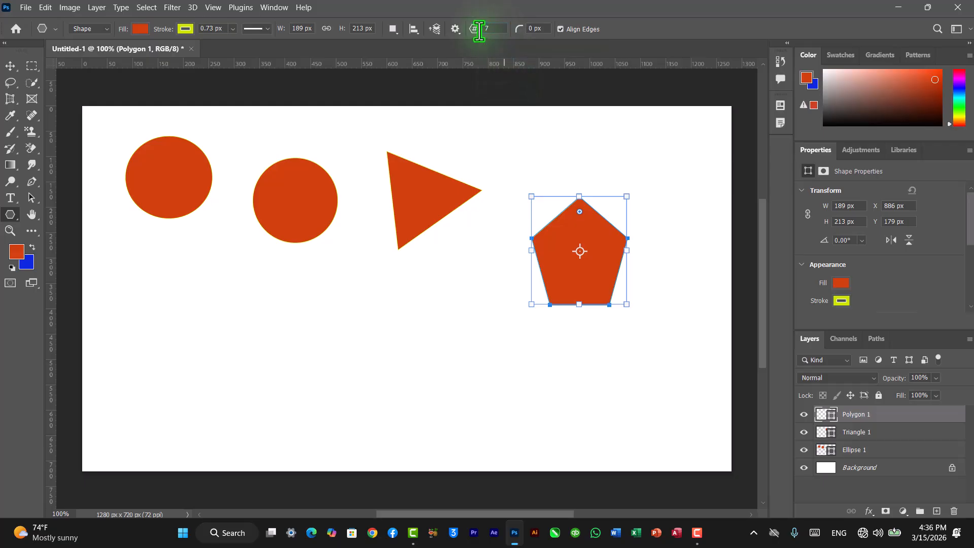
drag(281, 284, 374, 400)
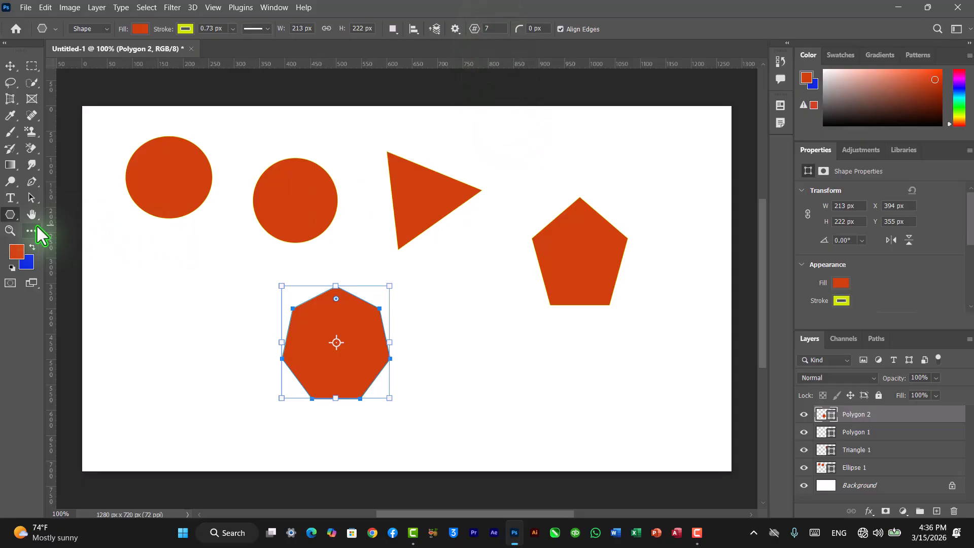
Draw two 1 px lines: one about 187 px long right of the heptagon and a horizontal one about 381 px long at the pentagon's base.
right_click(18, 222)
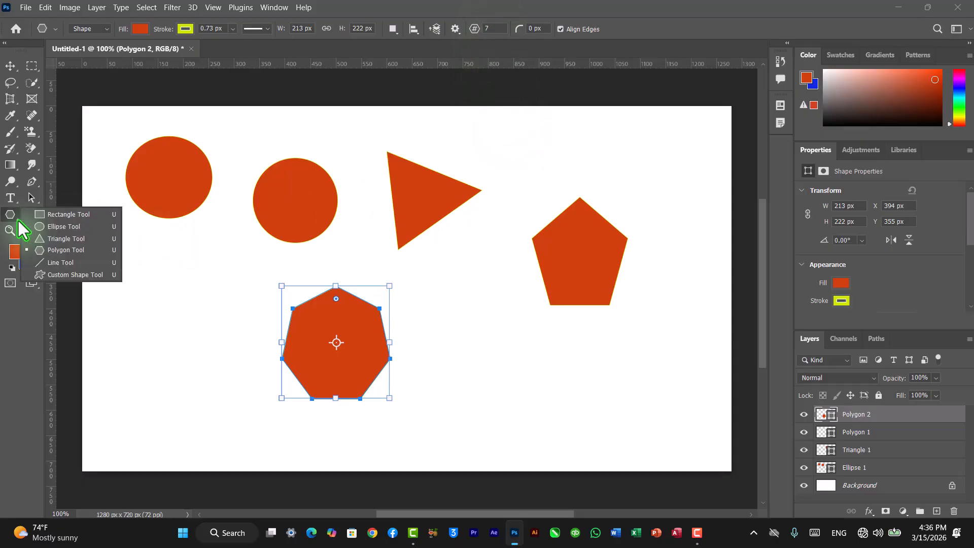
click(62, 262)
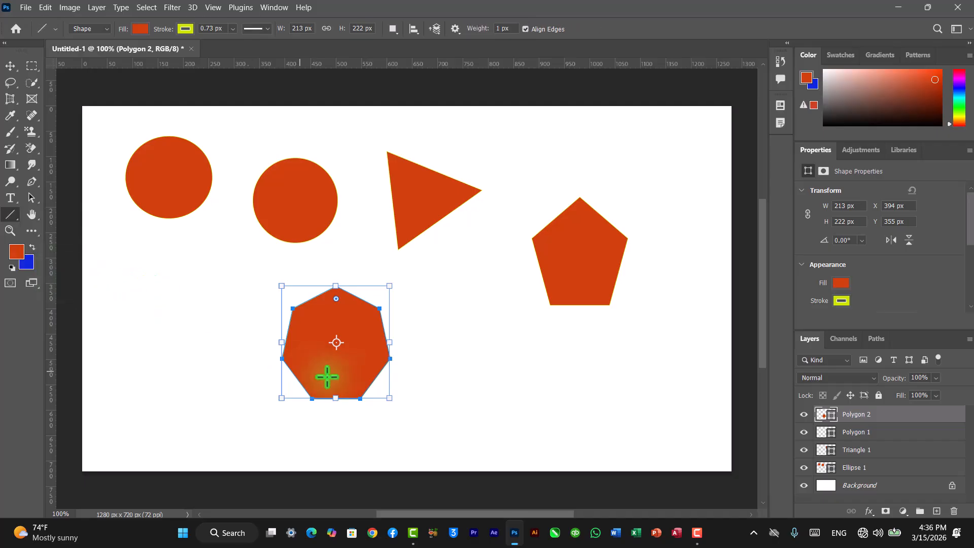
drag(433, 377, 527, 375)
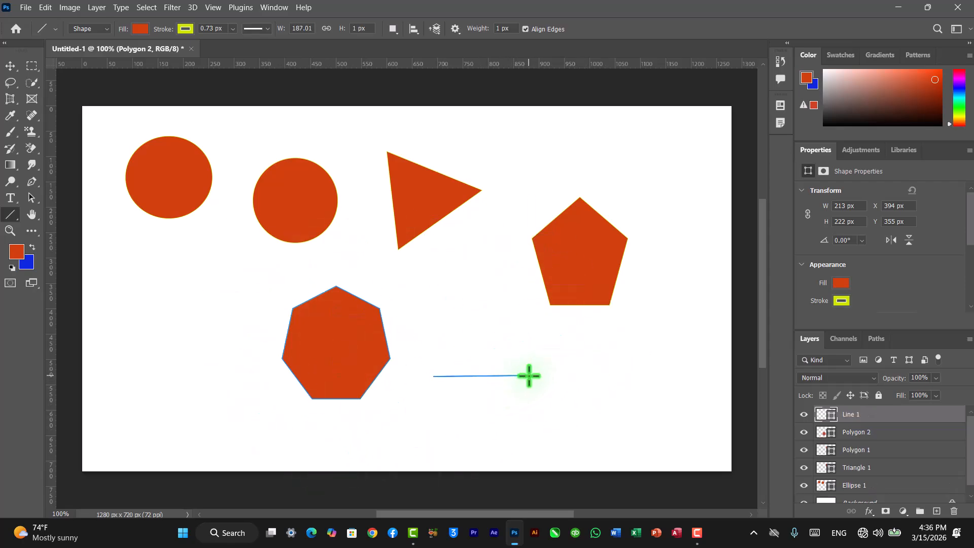
drag(458, 305, 650, 313)
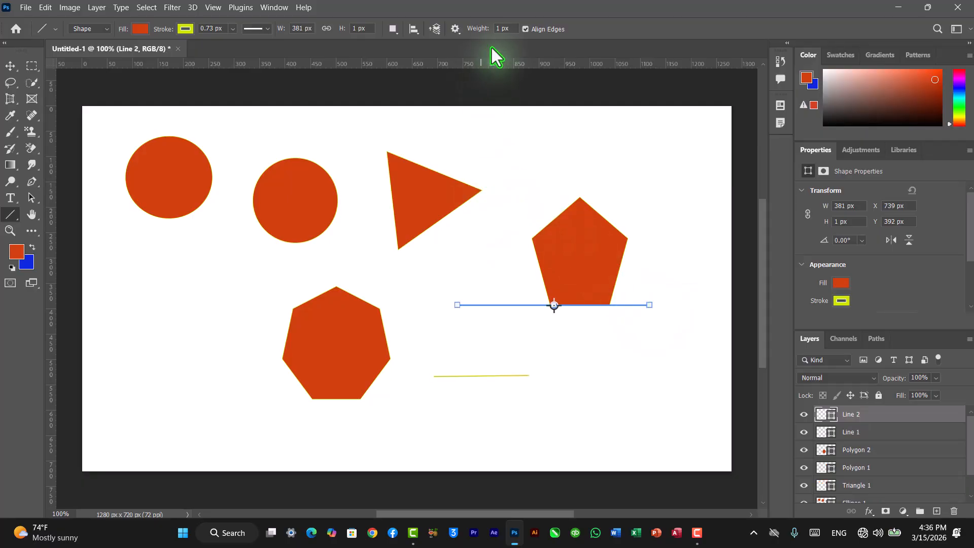
Set the line weight to 10 px, draw a horizontal line about 314 px long left of the heptagon, and deselect it.
drag(509, 28, 485, 29)
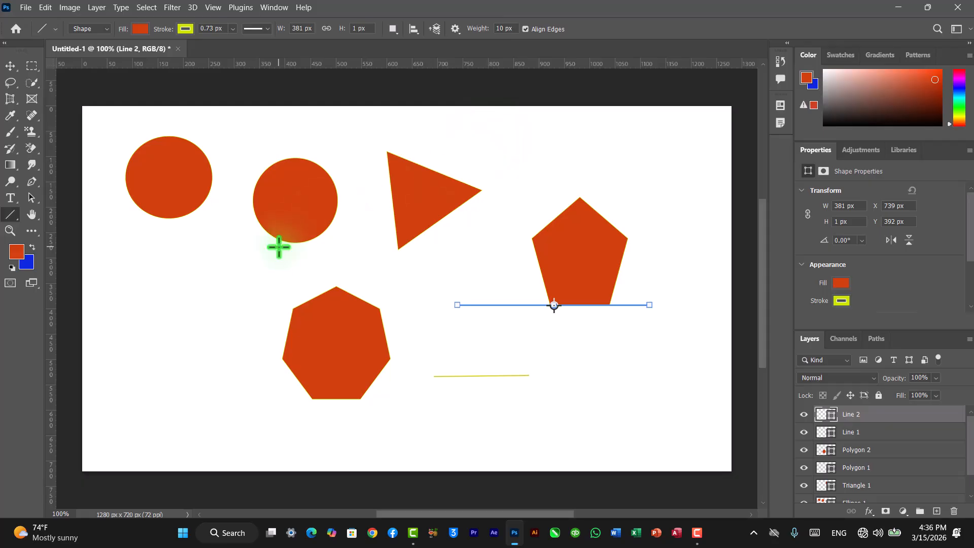
drag(106, 297, 266, 297)
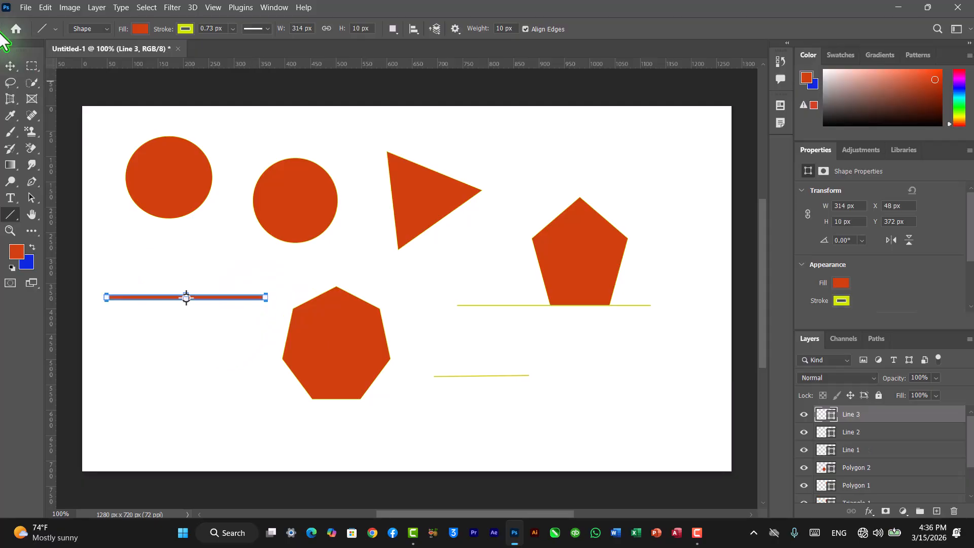
click(10, 65)
click(189, 341)
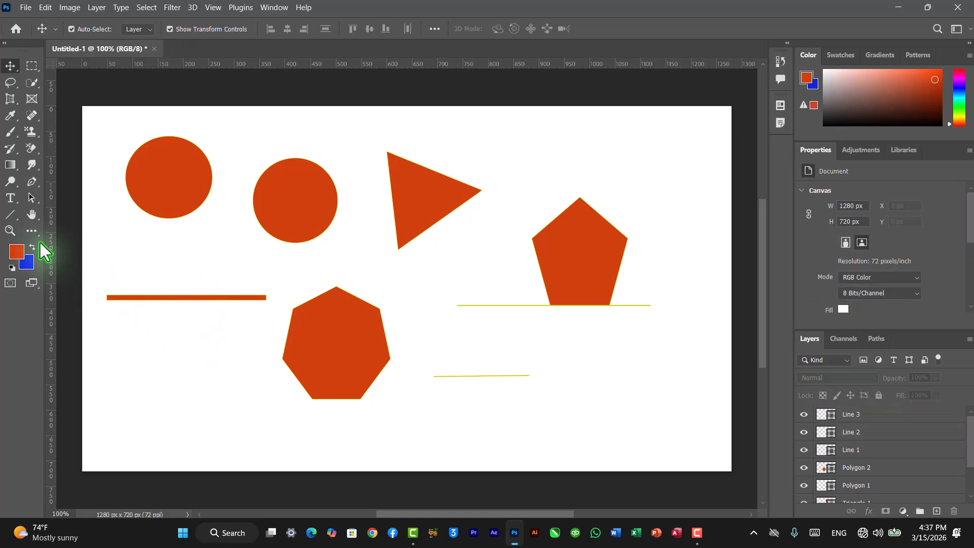
Draw the stag custom shape from Wild Animals about 239 by 132 px in the canvas's lower right and change its fill to dark olive.
click(14, 217)
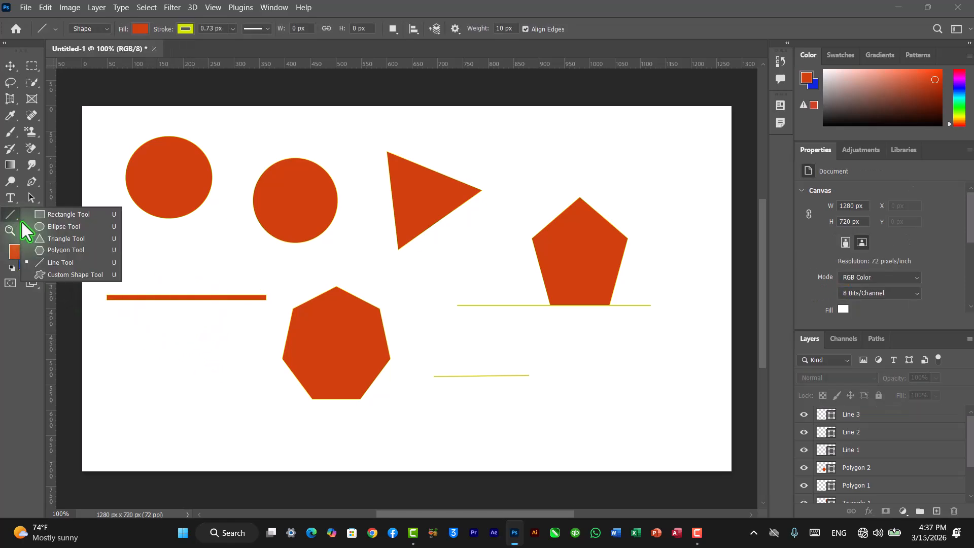
click(70, 274)
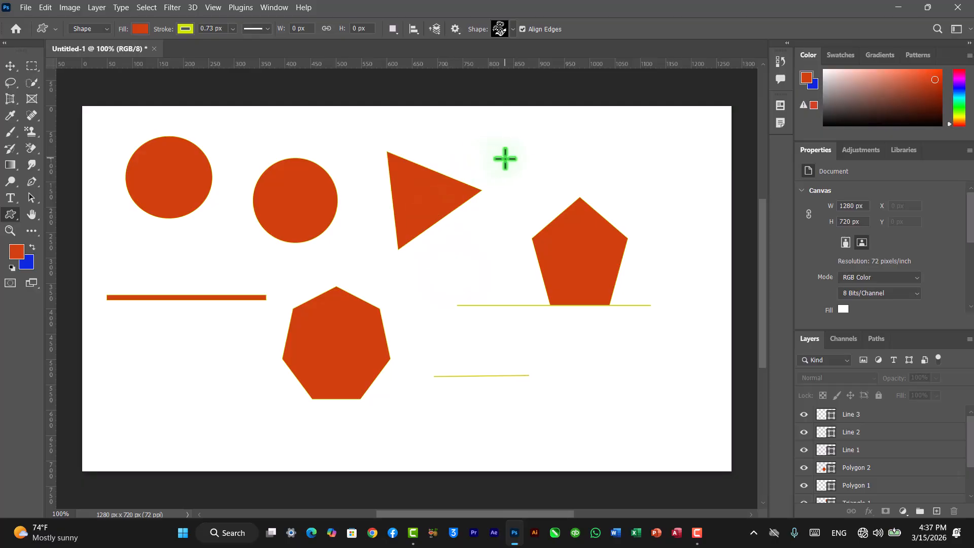
click(513, 30)
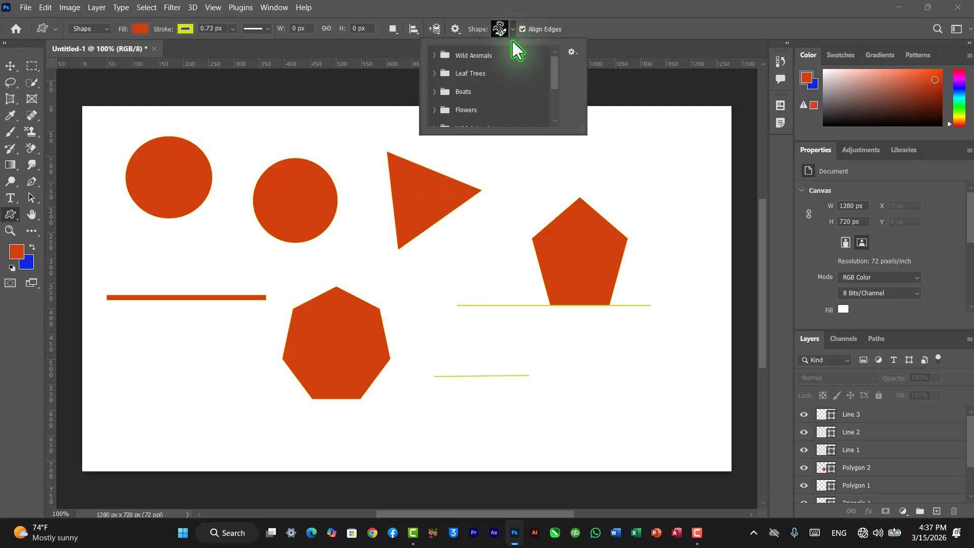
click(435, 56)
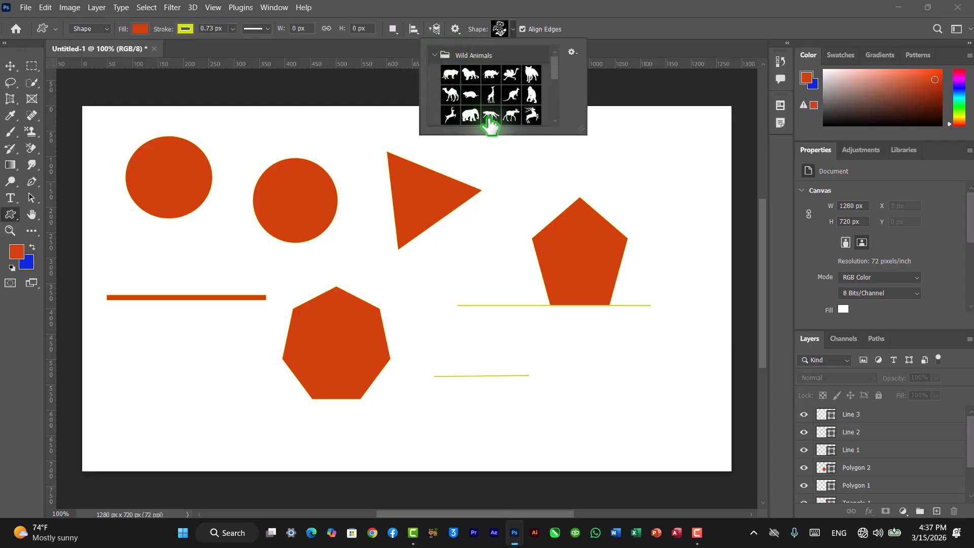
click(530, 116)
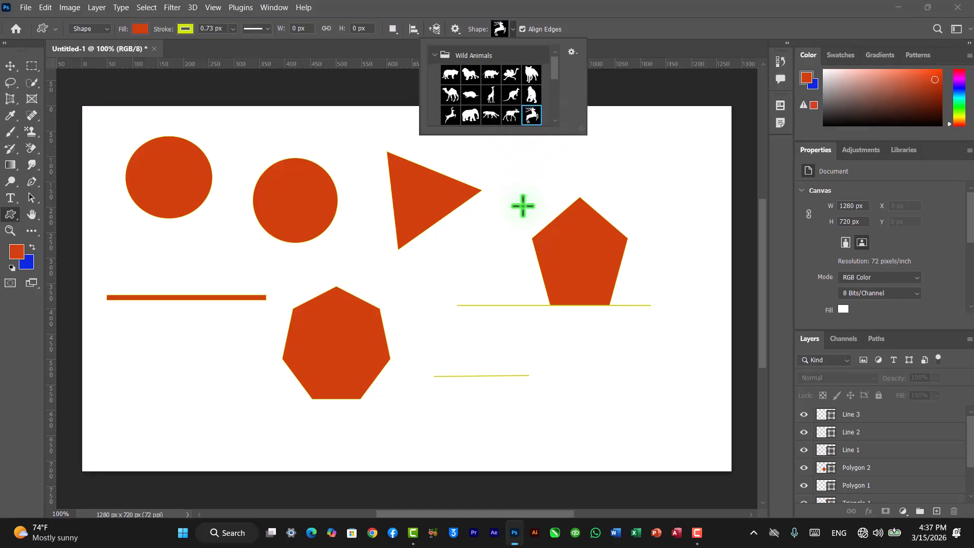
drag(537, 360, 657, 426)
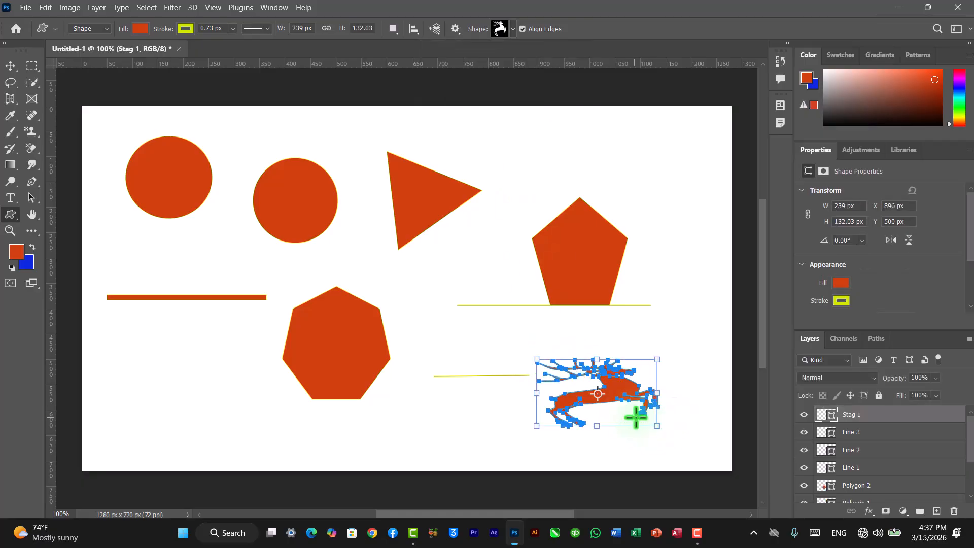
click(839, 282)
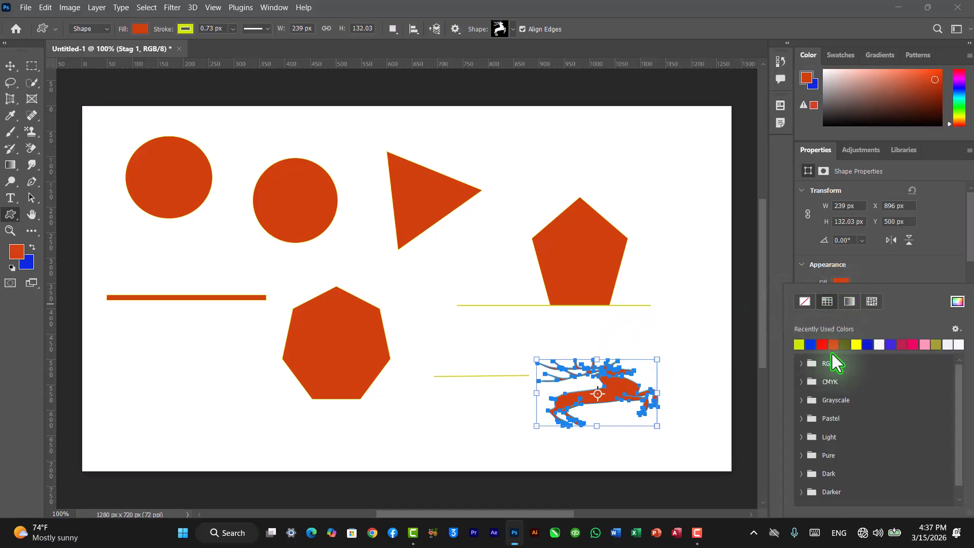
click(844, 345)
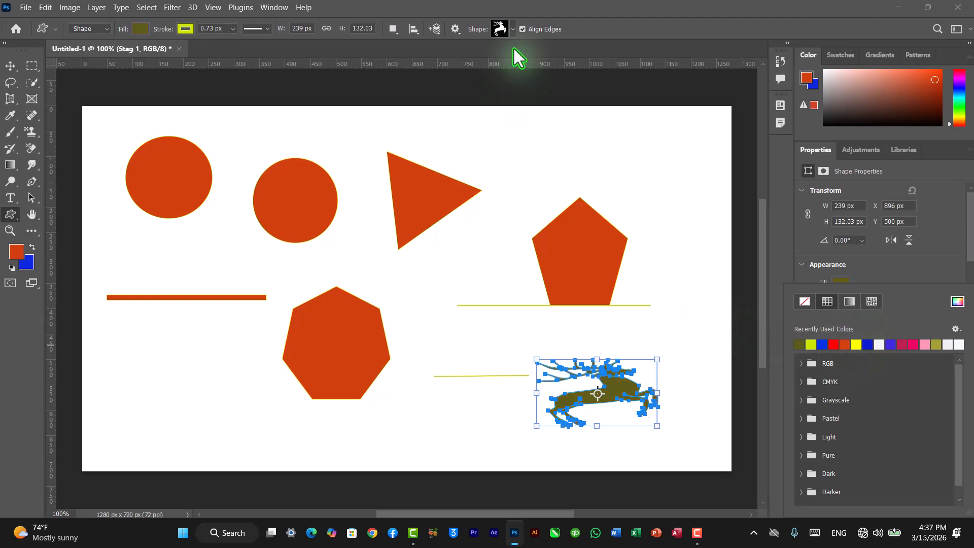
Draw the three-masted sailboat from the Boats shapes twice, about 218 by 124 px at the canvas's lower left and 127 by 76 px above the pentagon.
click(513, 30)
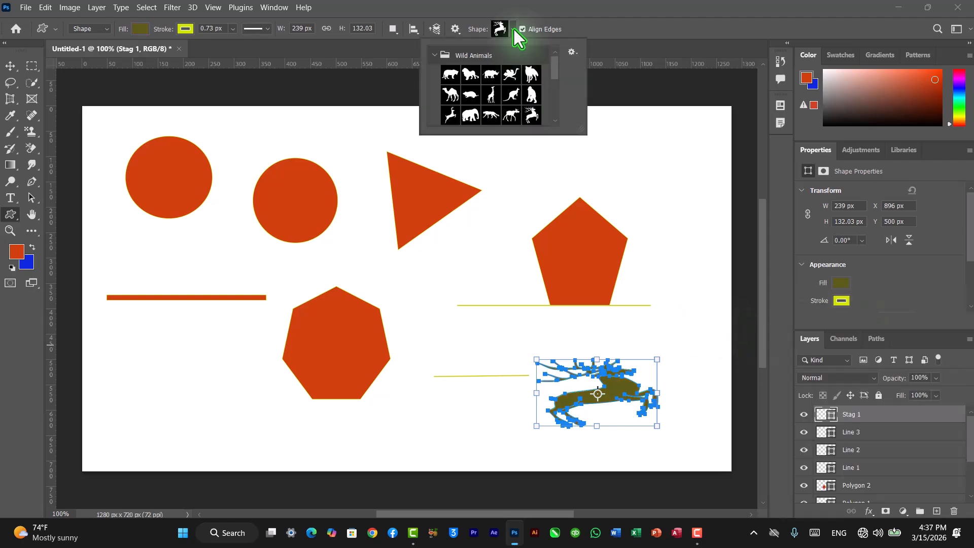
click(434, 55)
click(435, 91)
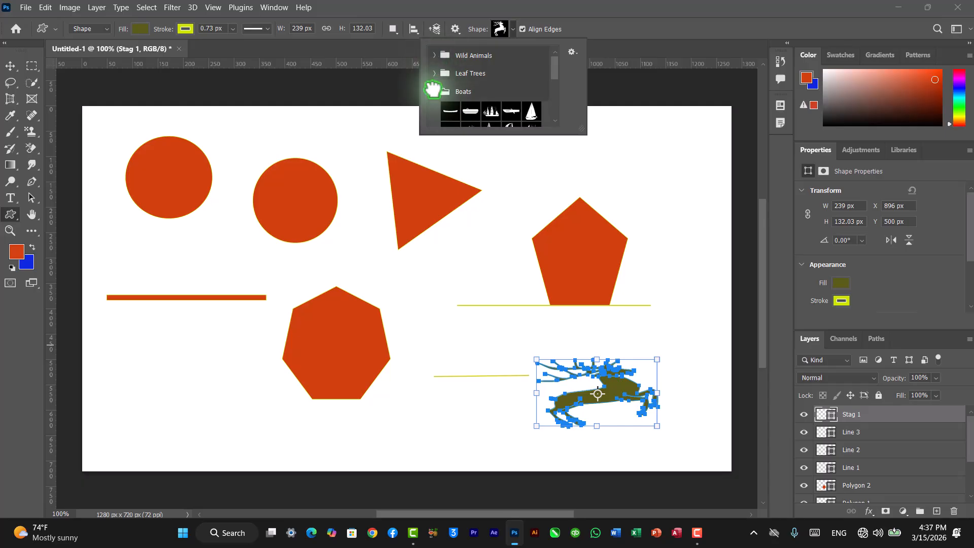
click(491, 111)
drag(128, 367, 240, 430)
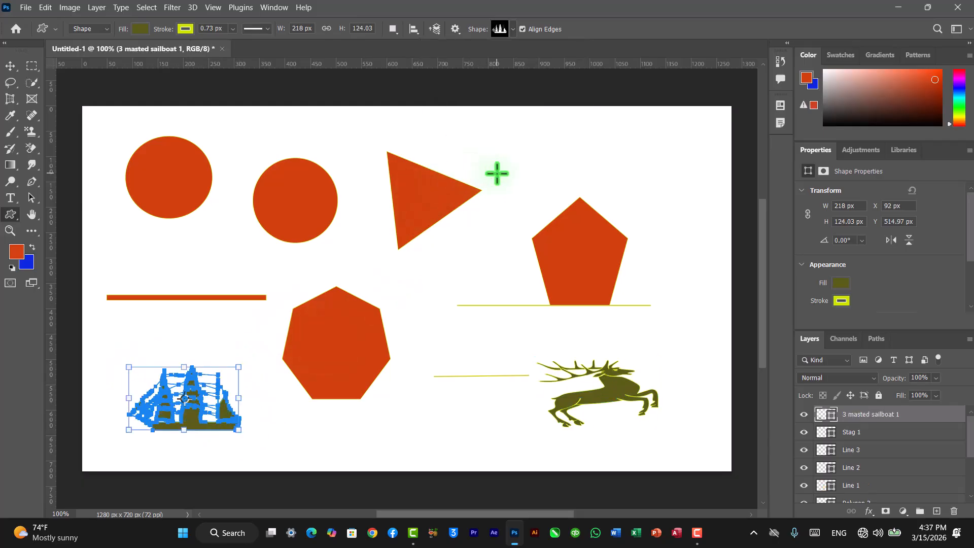
drag(498, 168, 563, 206)
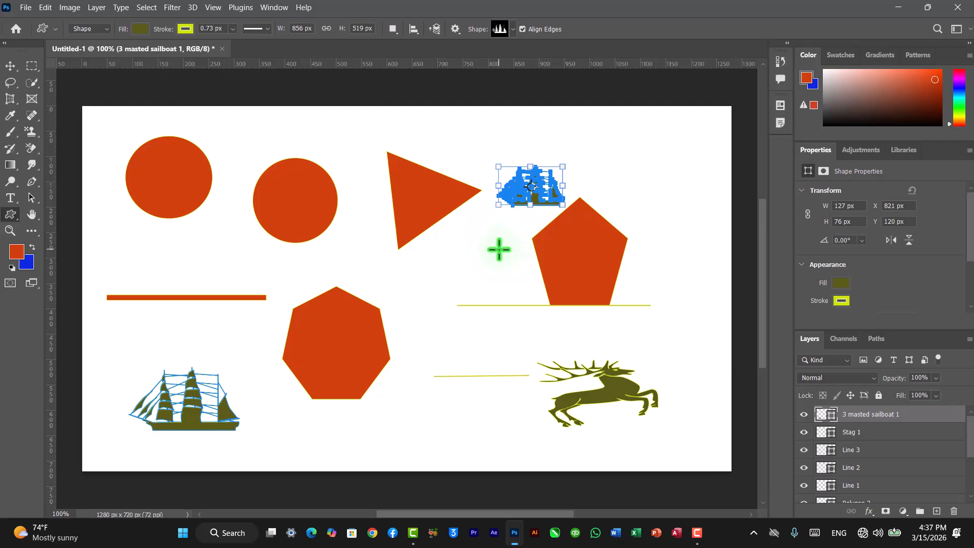
Draw the layered pointed-petal flower from the Flowers shapes about 121 by 151 px between the triangle and the pentagon.
click(512, 33)
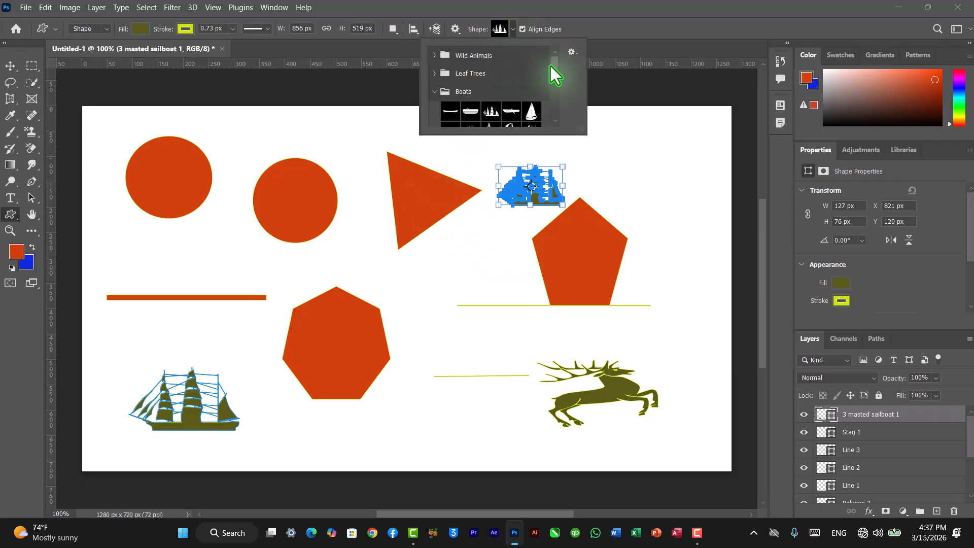
drag(554, 69, 553, 114)
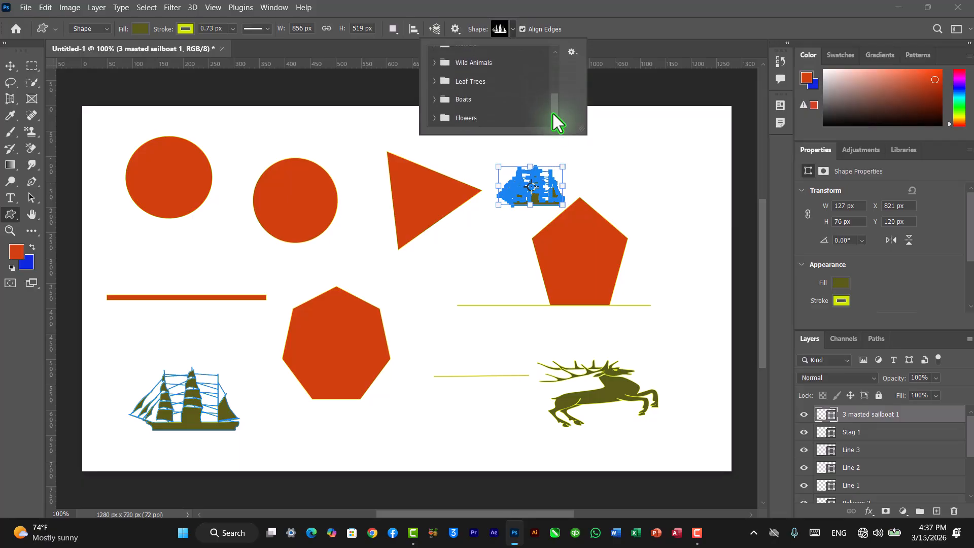
click(436, 120)
drag(552, 98, 549, 118)
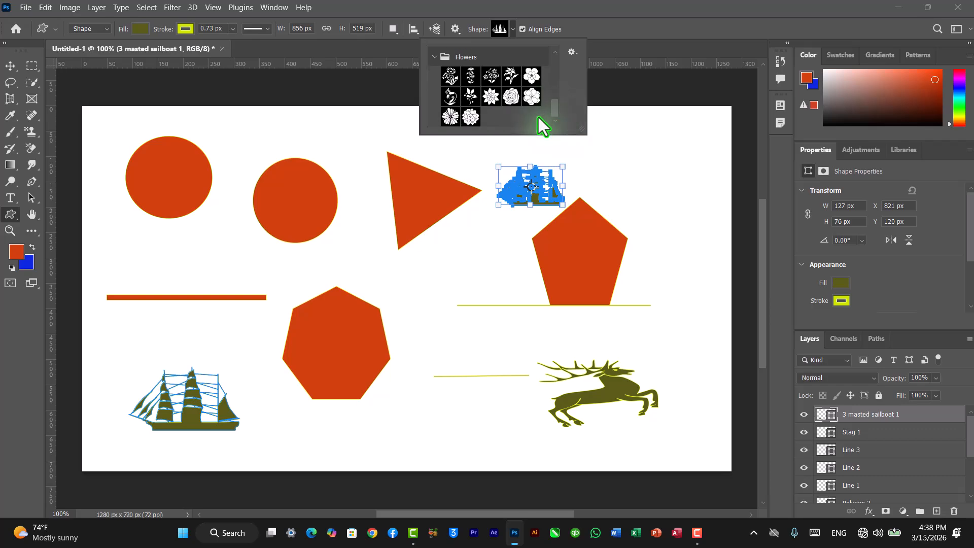
click(491, 96)
drag(444, 241, 505, 318)
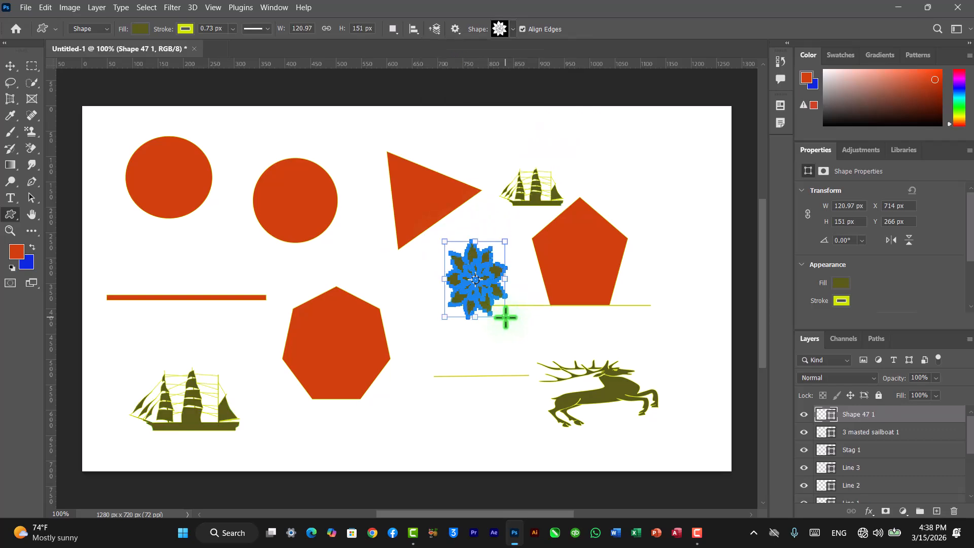
Change the new flower's fill to the recently used orange-red and deselect it.
click(834, 285)
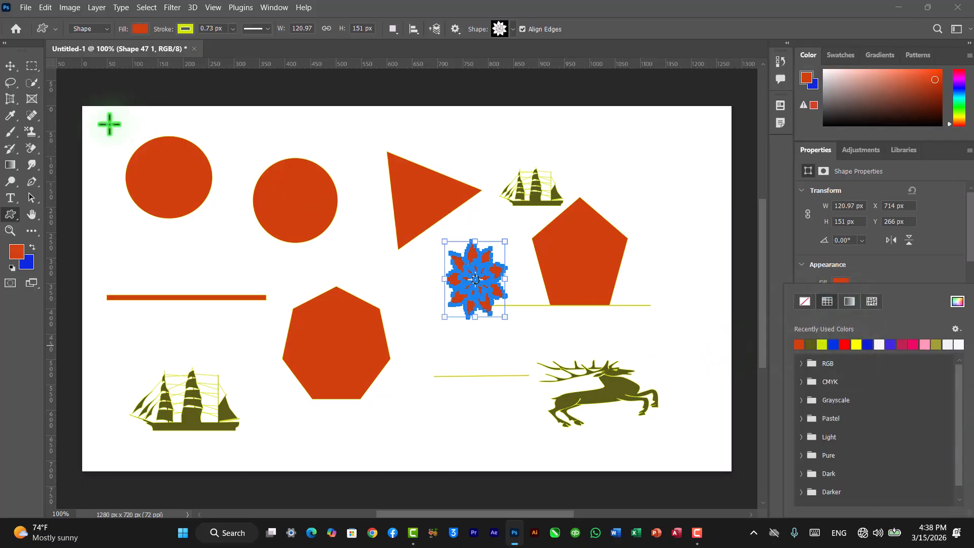
click(12, 69)
click(489, 352)
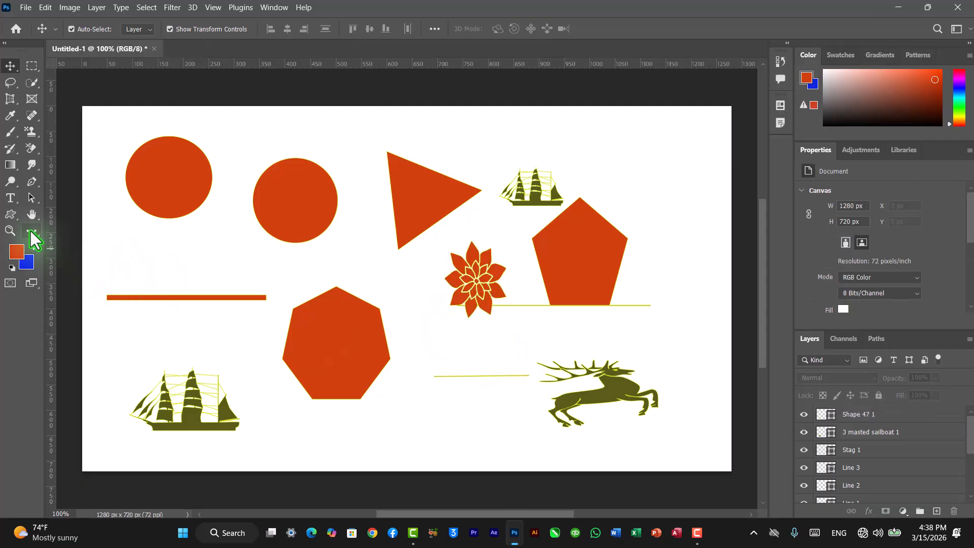
Draw another flower with unconstrained proportions, about 117 by 141 px, in the canvas's upper-right corner.
click(14, 219)
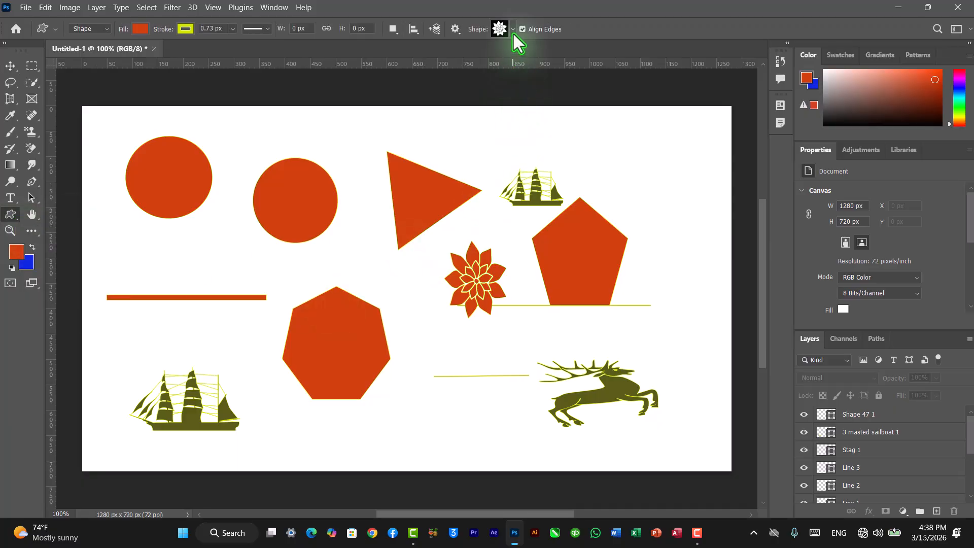
click(455, 29)
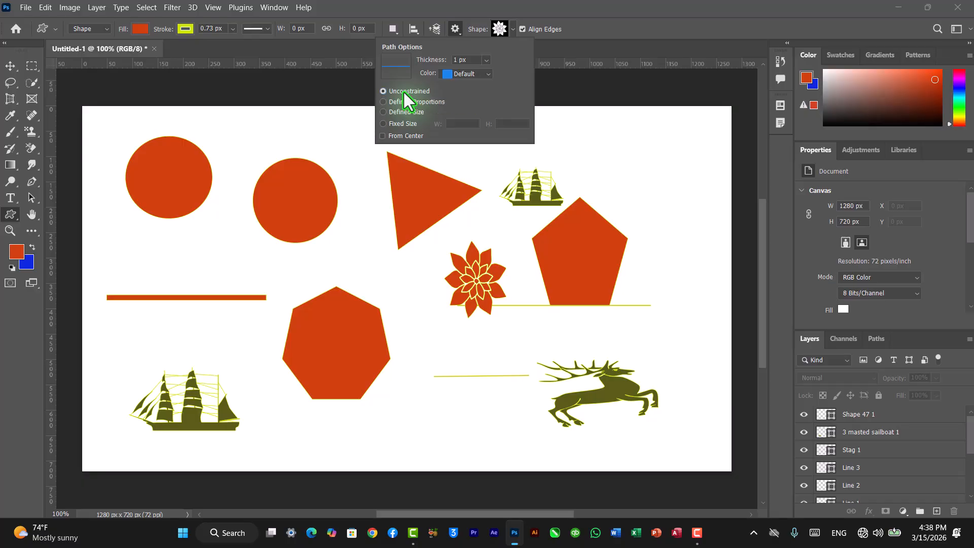
drag(632, 129, 691, 200)
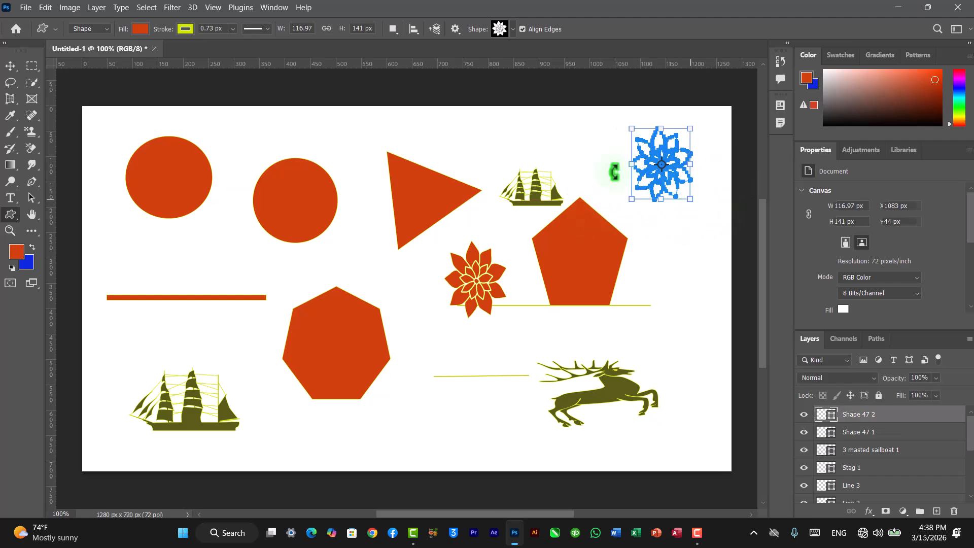
Constrain the custom shape to Defined Proportions and draw a flower about 154 by 159 px left of the stag.
click(455, 30)
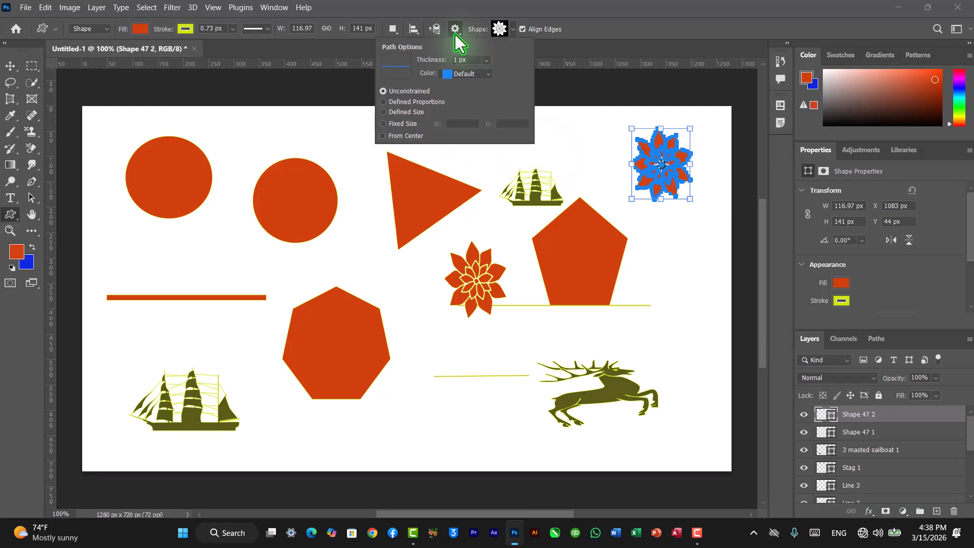
click(411, 102)
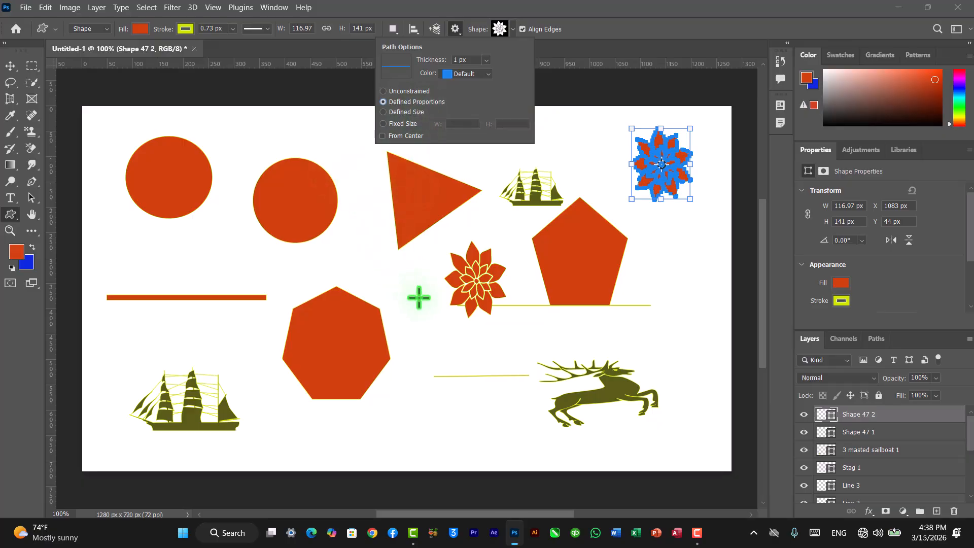
drag(424, 353, 513, 435)
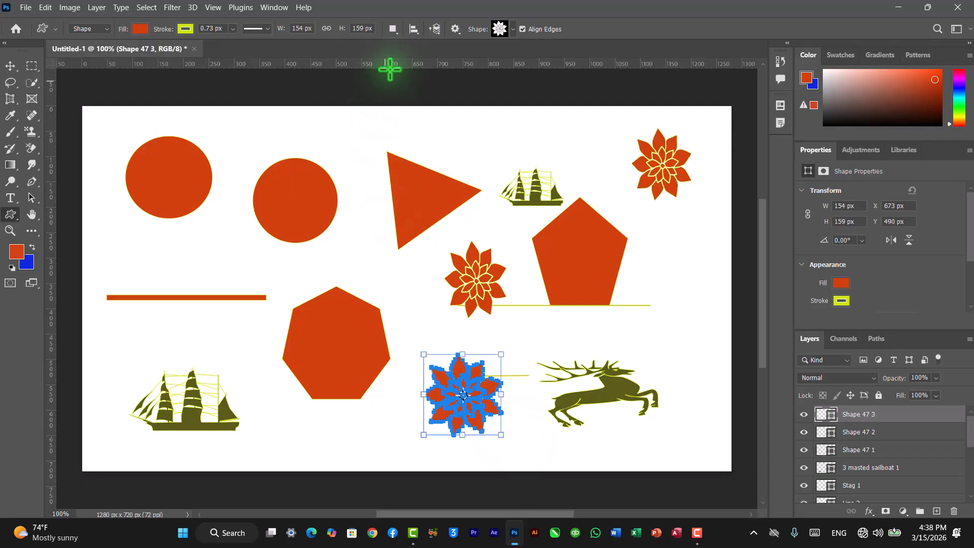
Switch the custom shape to Defined Size and place a flower between the second circle and the heptagon.
click(456, 34)
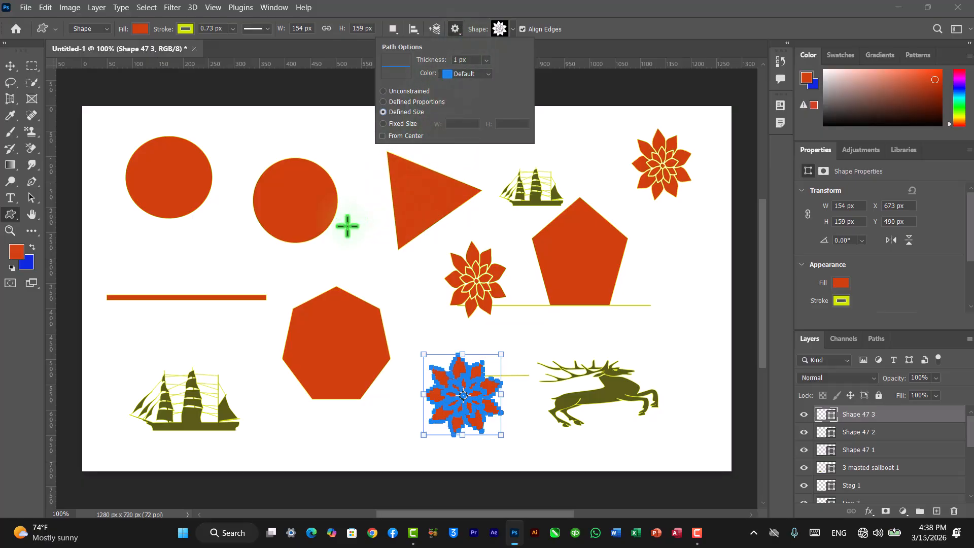
drag(340, 245, 335, 221)
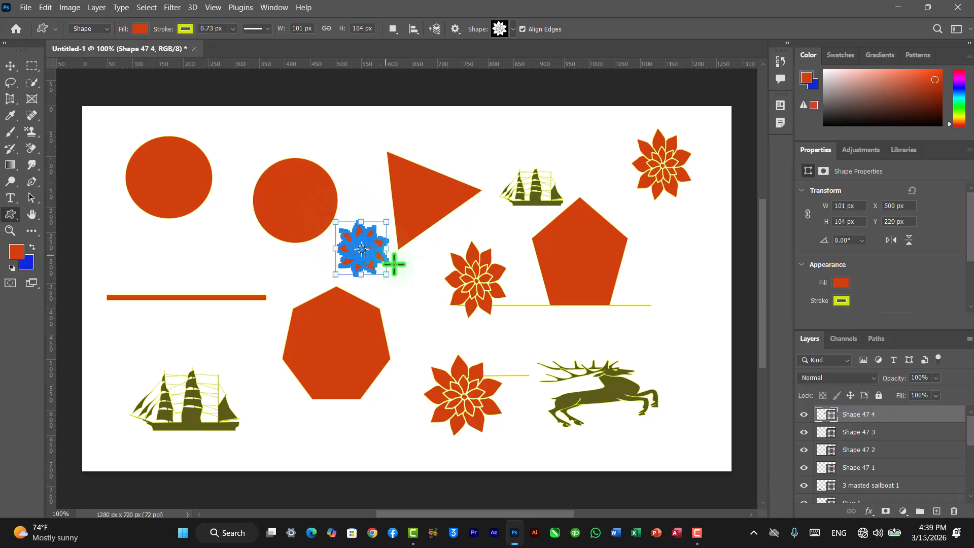
click(409, 289)
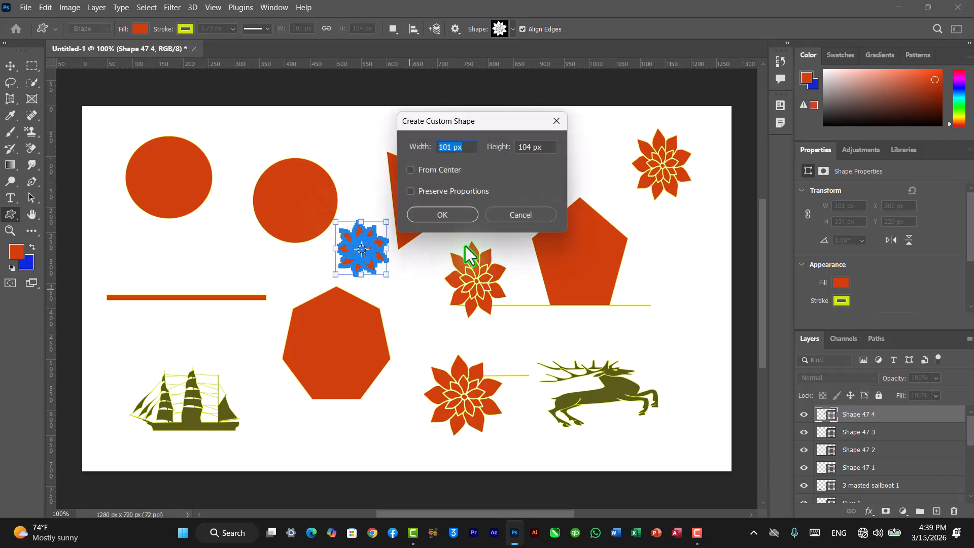
click(521, 219)
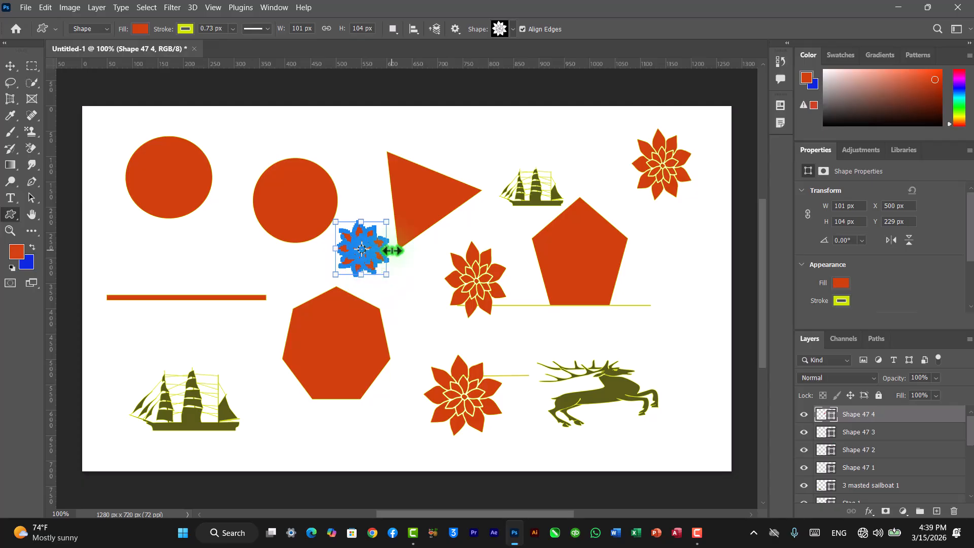
Create two flowers with width and height set to 150 px, one over the small sailboat and one on the thick line.
click(486, 130)
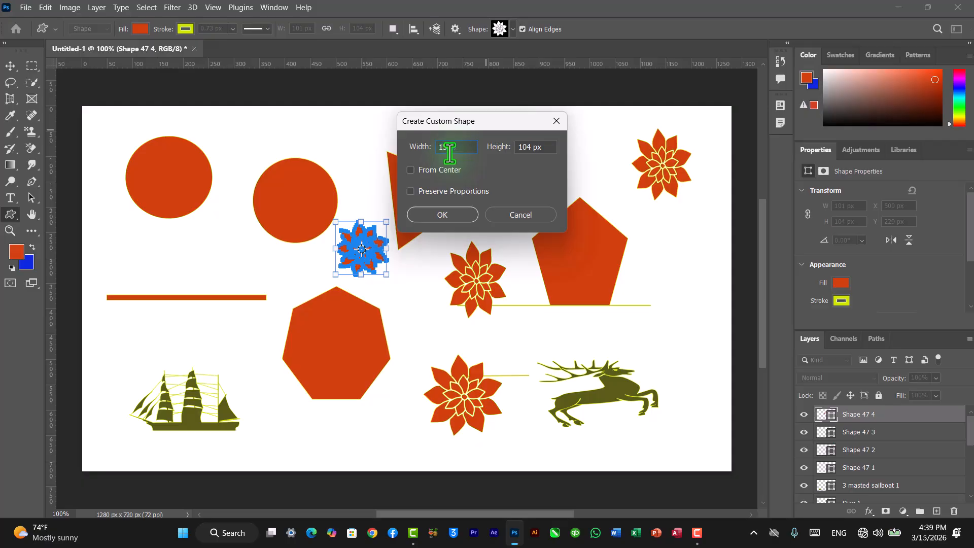
text(150)
key(Tab)
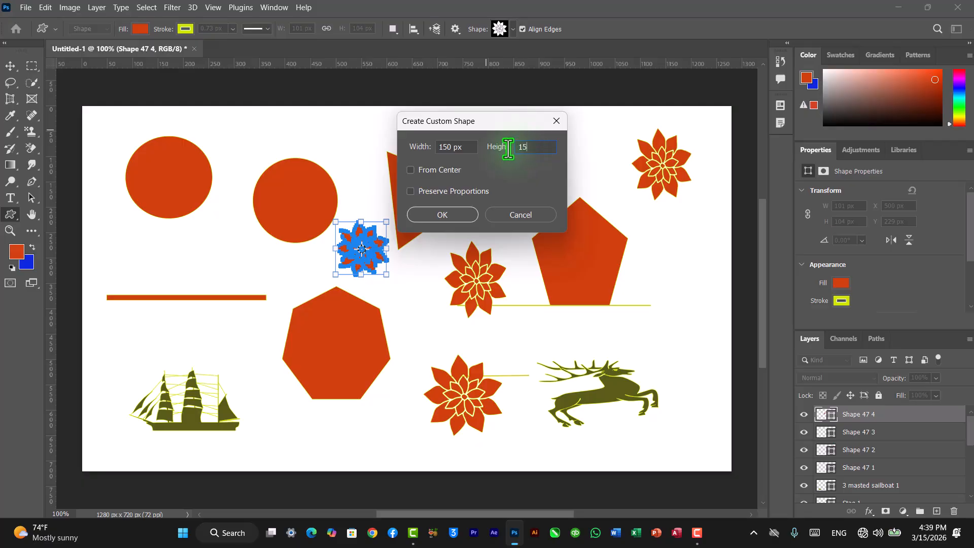
text(150)
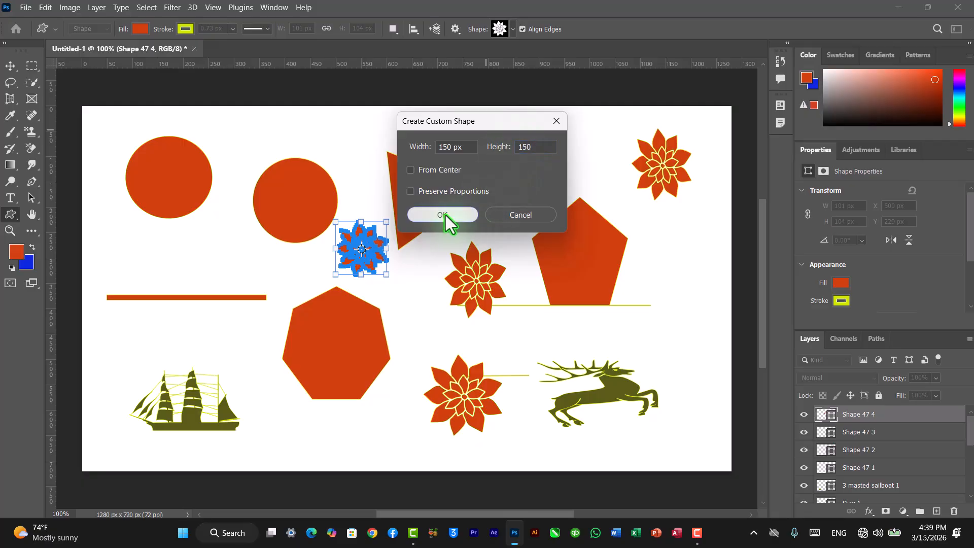
click(445, 215)
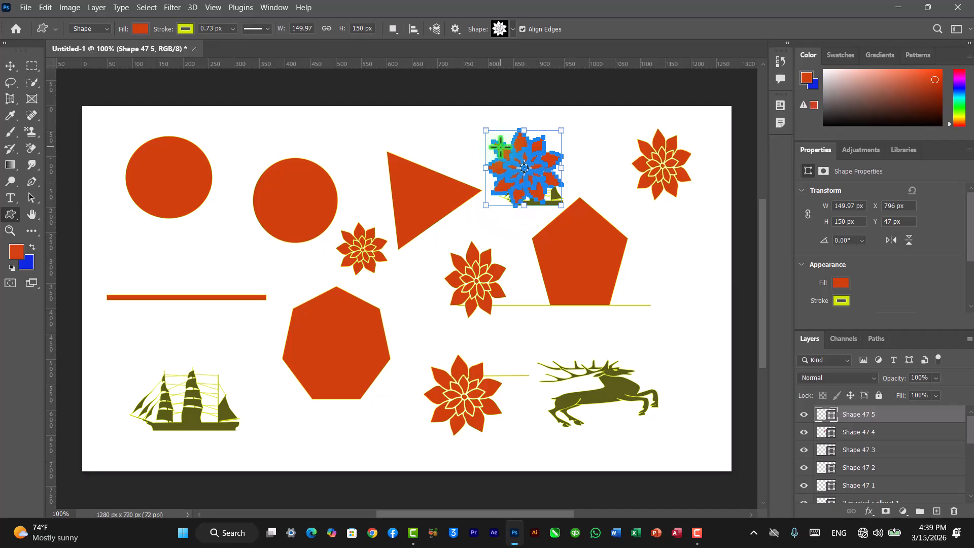
click(192, 257)
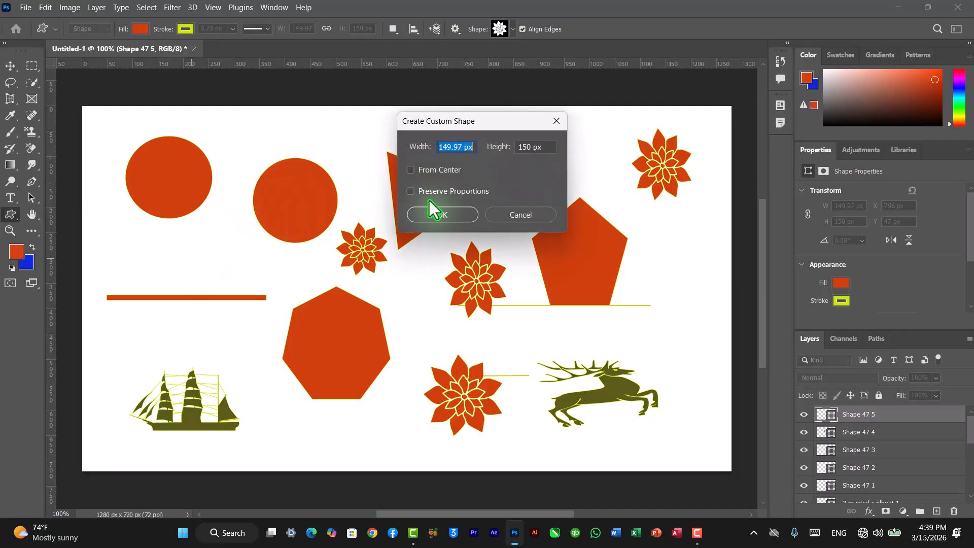
click(460, 217)
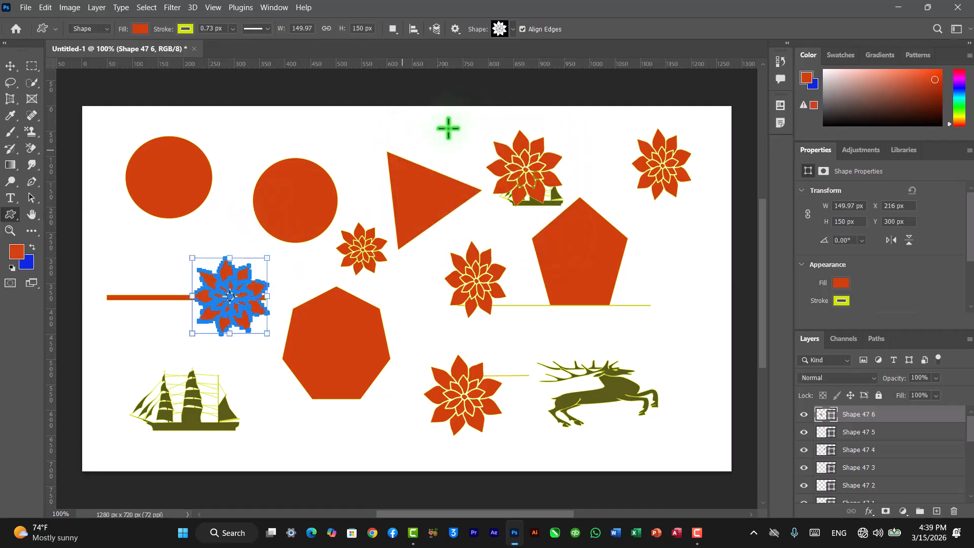
Set the custom shape to a fixed size of 100 by 50 px and place a flower beside the triangle's upper edge.
click(458, 32)
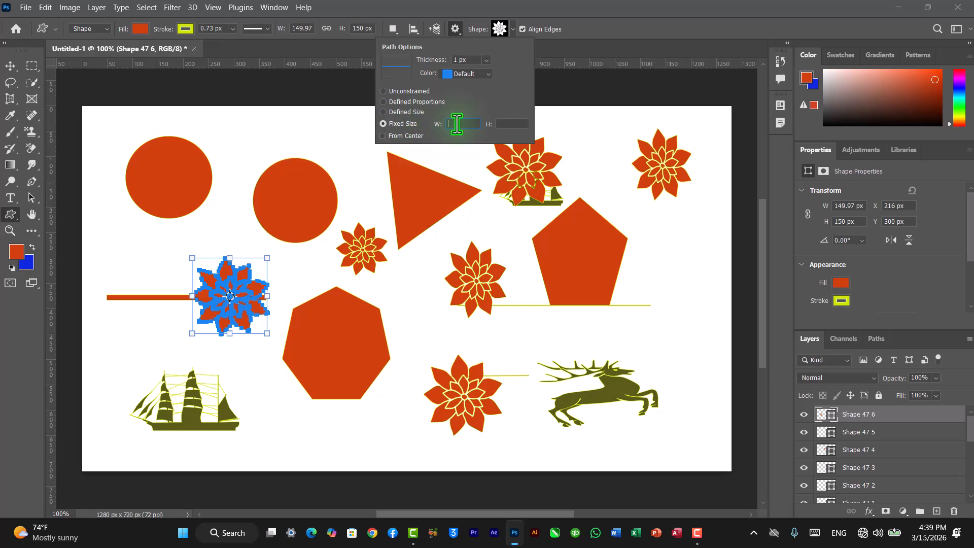
text(00)
click(498, 124)
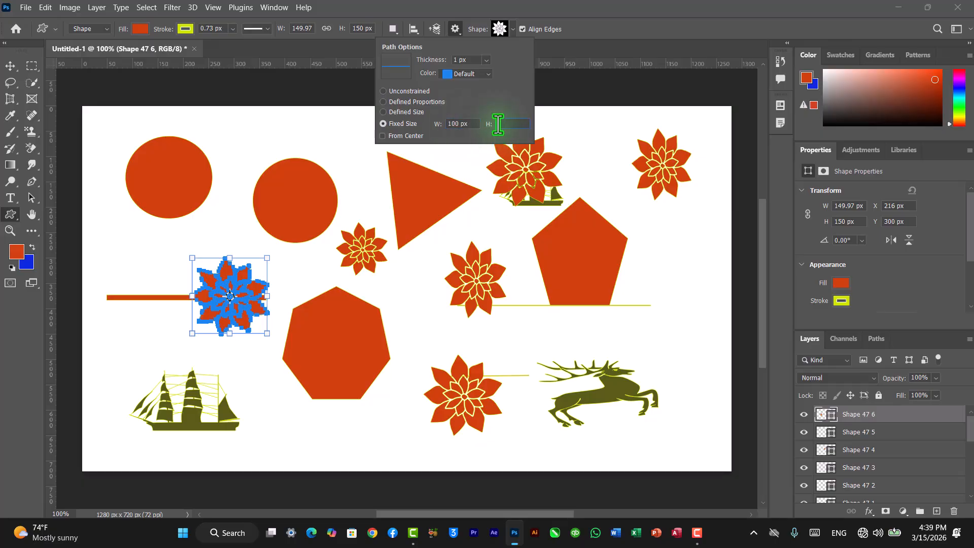
text(50)
key(BackSpace)
key(BackSpace)
key(Return)
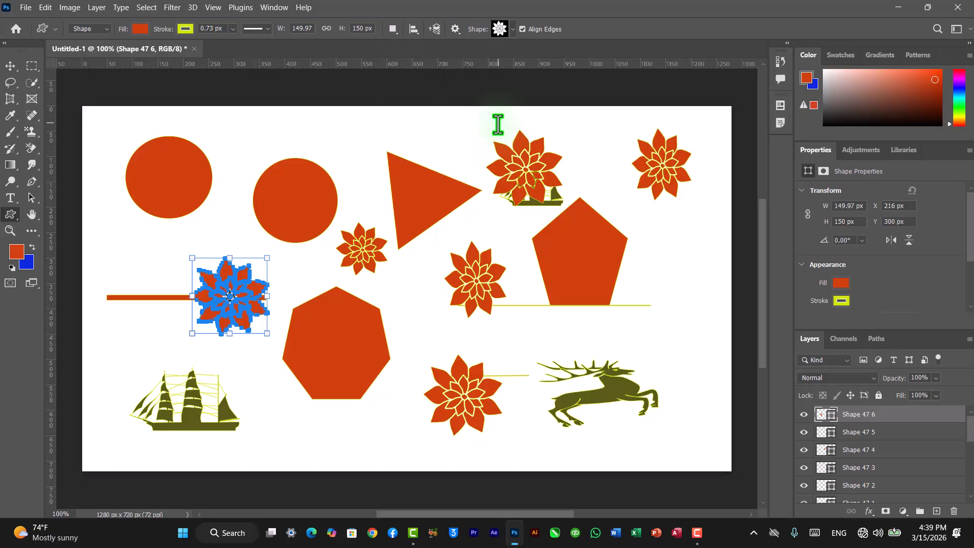
click(438, 142)
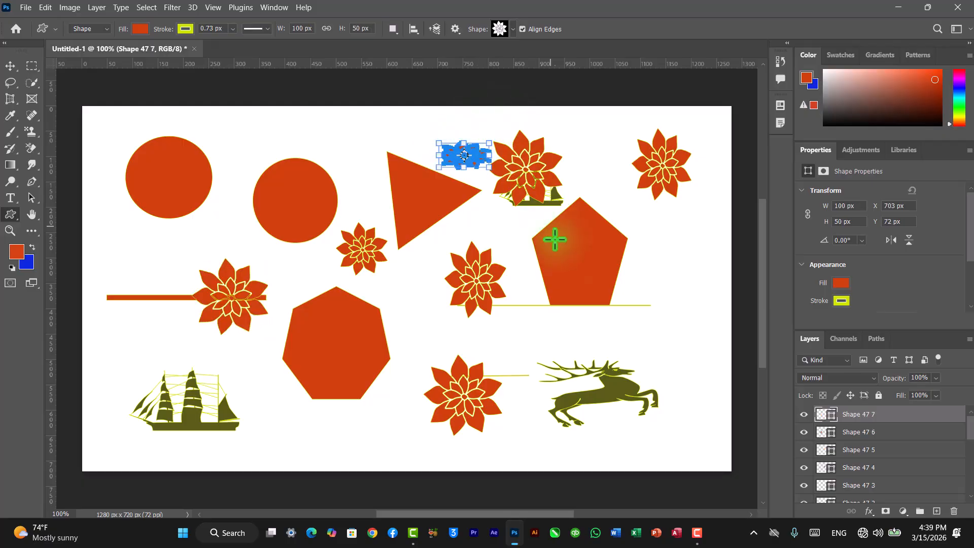
Place a second fixed-size 100 by 50 px flower in the empty area right of the pentagon.
click(680, 293)
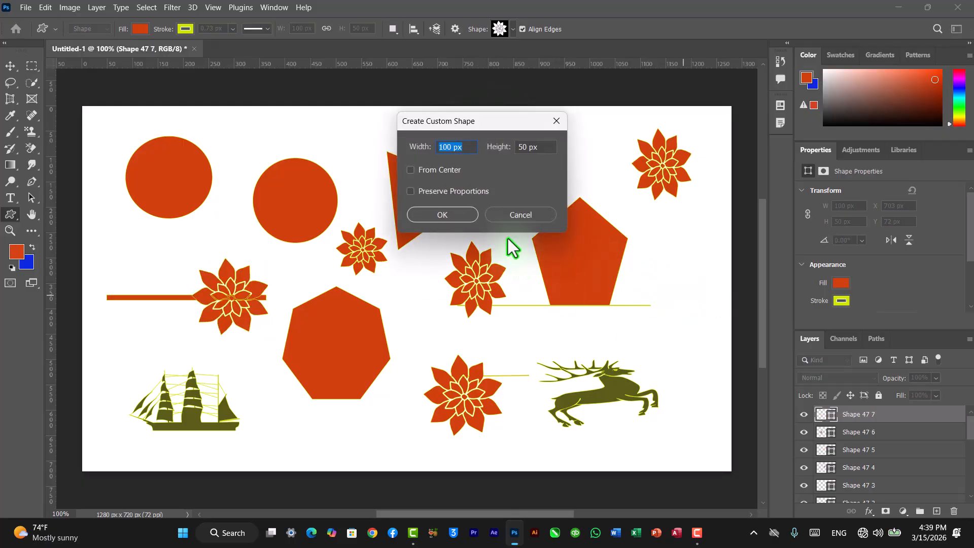
click(514, 214)
click(669, 244)
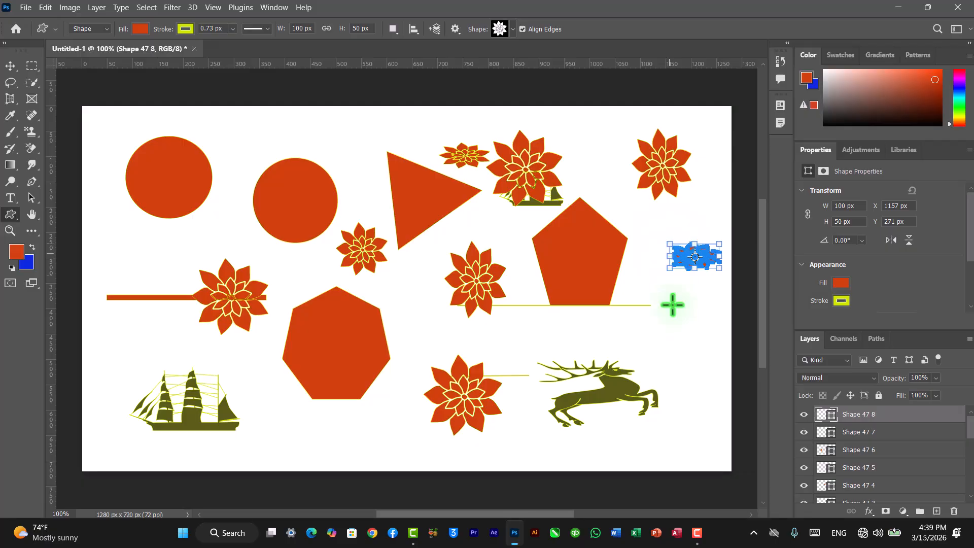
click(671, 333)
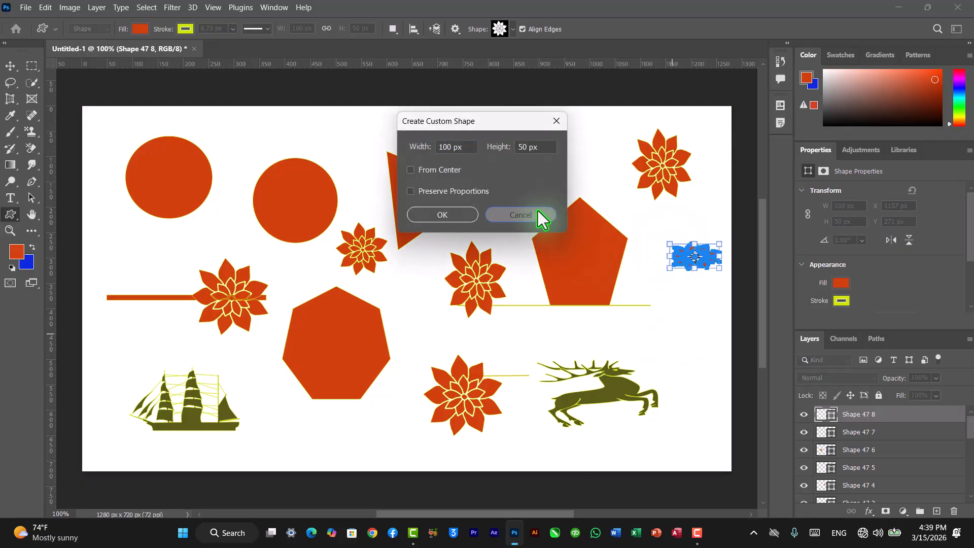
click(520, 215)
click(635, 331)
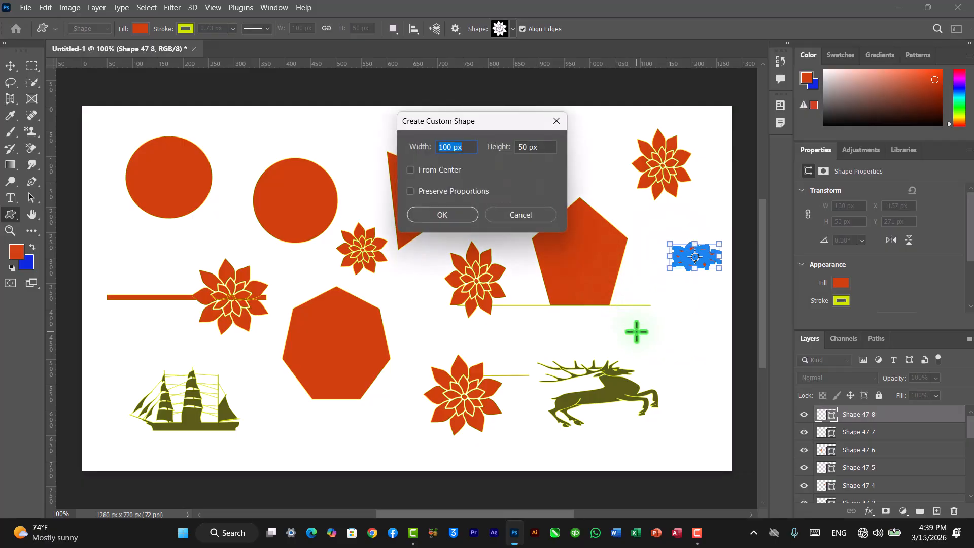
click(522, 212)
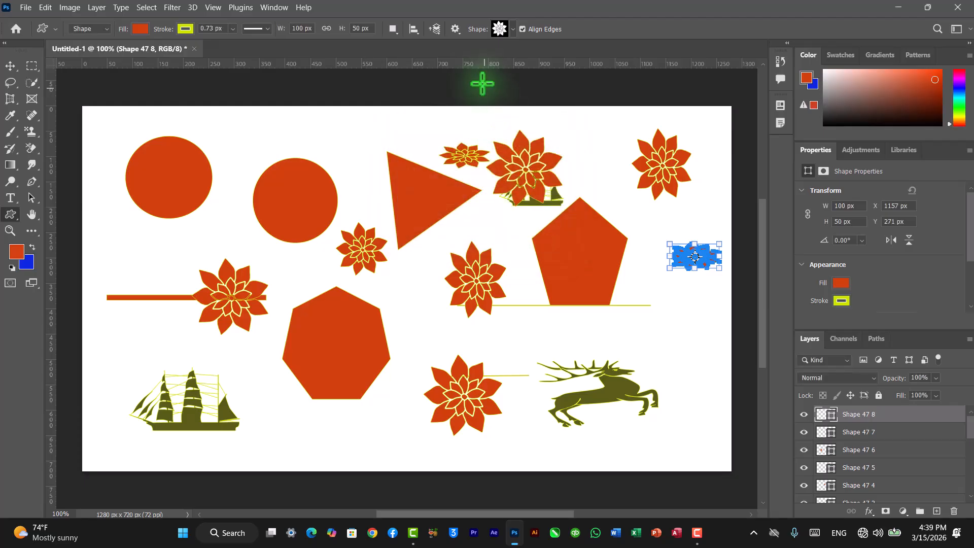
Turn on From Center and draw an unconstrained flower about 76 by 72 px above the second circle.
click(456, 30)
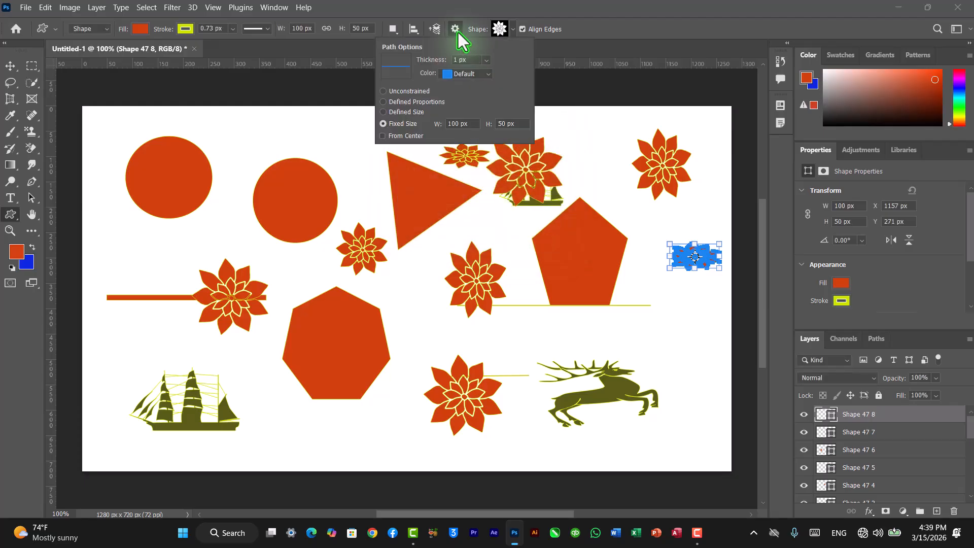
click(400, 135)
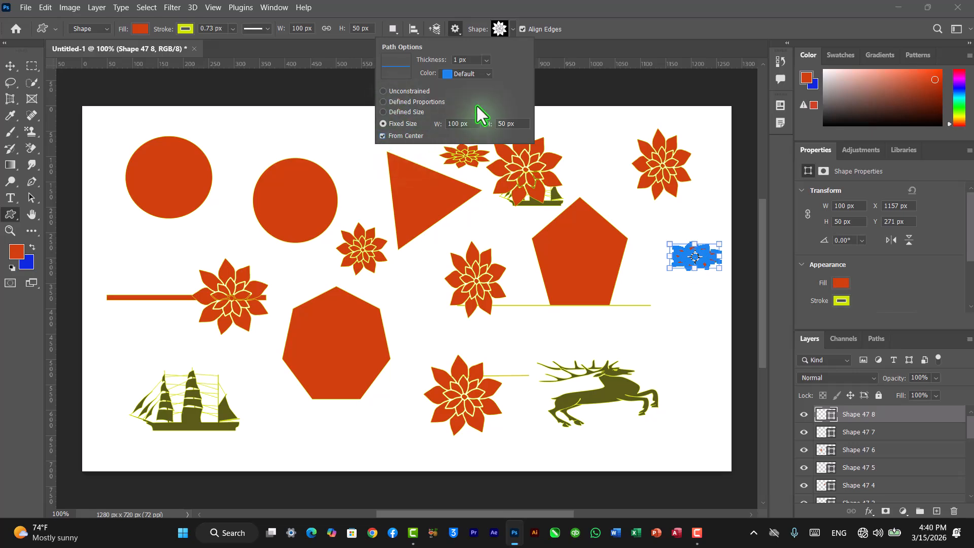
drag(334, 130, 354, 148)
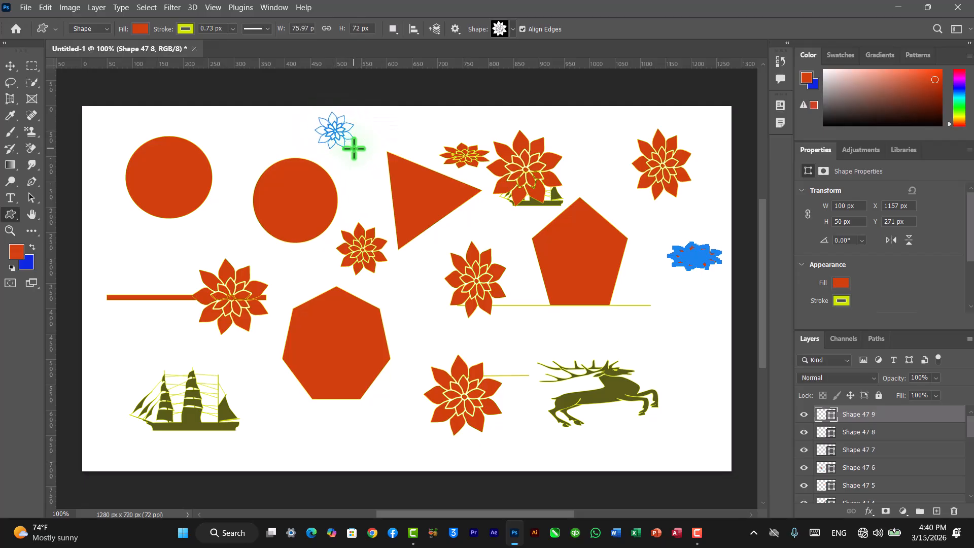
click(458, 33)
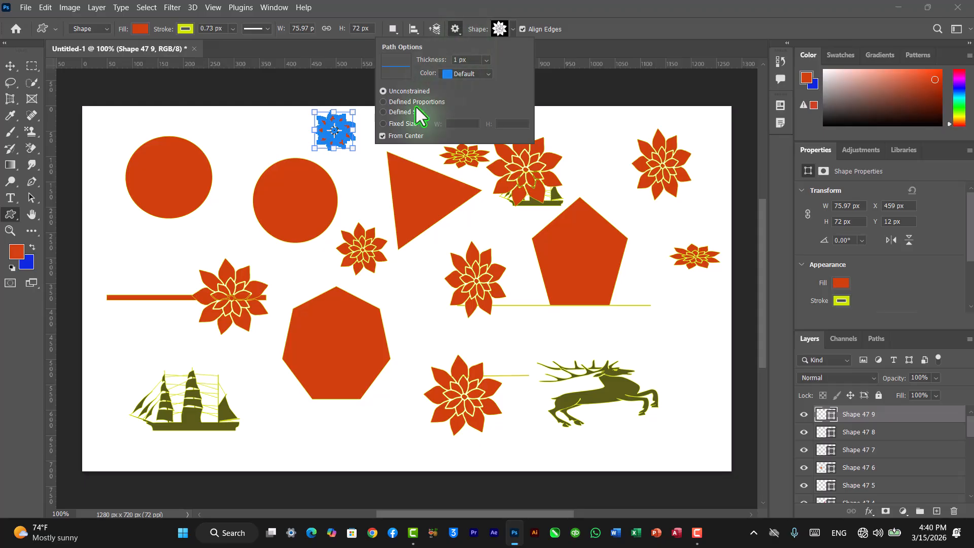
click(482, 75)
click(484, 74)
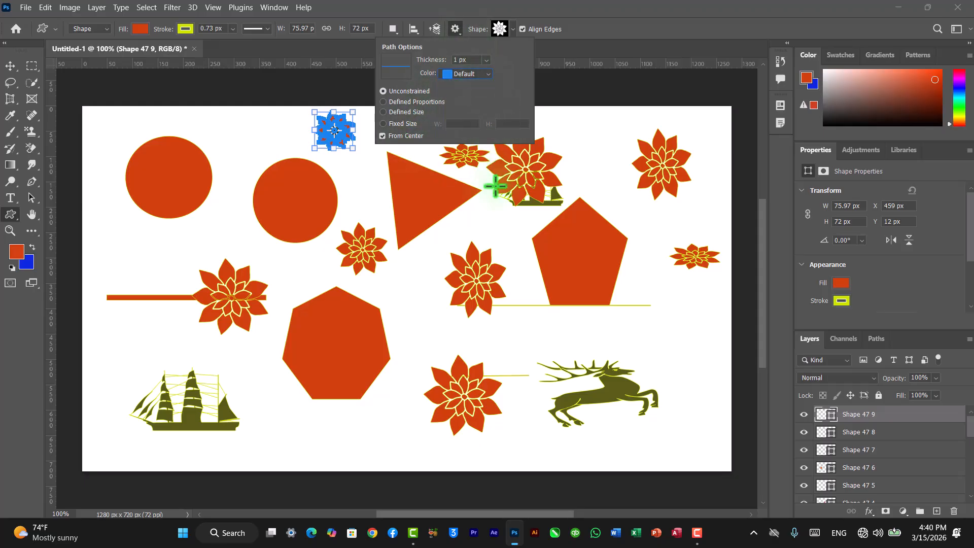
click(491, 232)
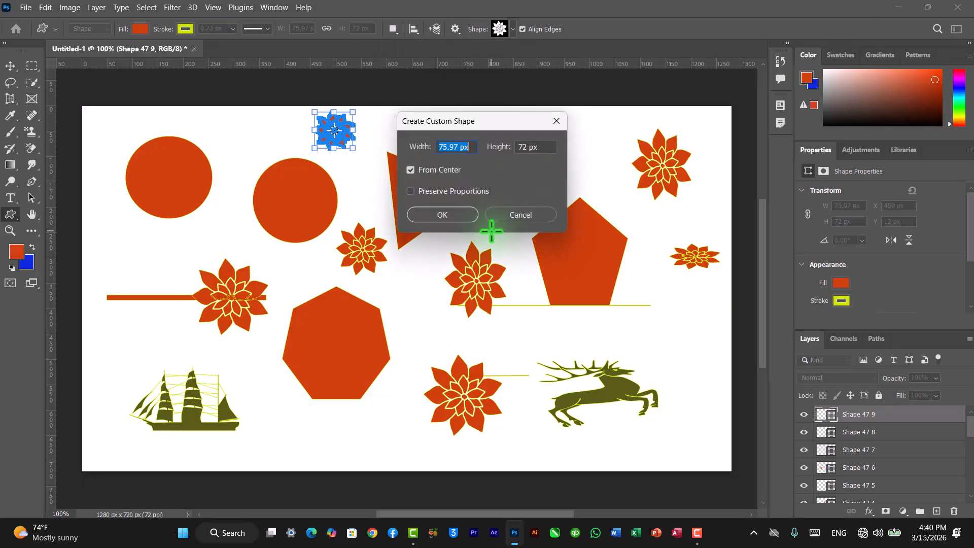
click(512, 214)
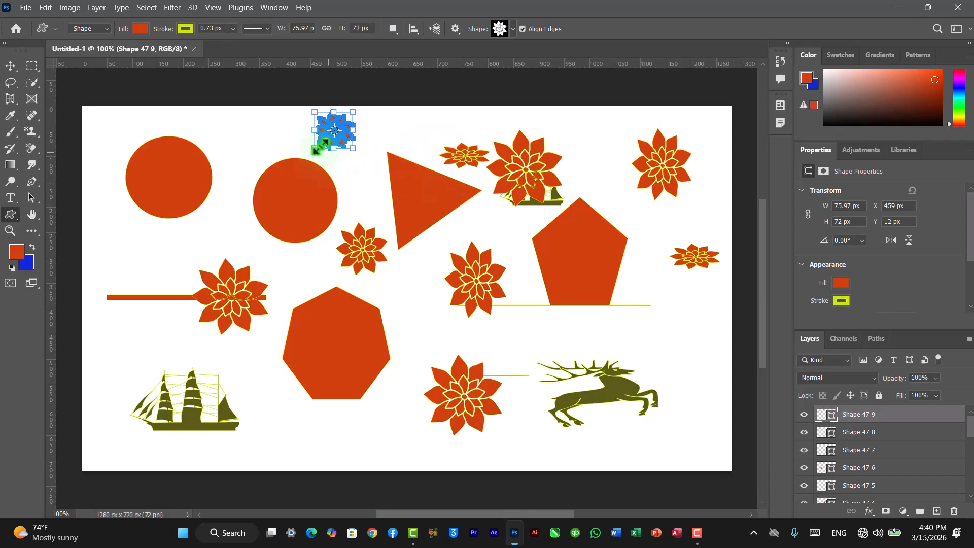
Bring up the list of available shape tools.
right_click(16, 222)
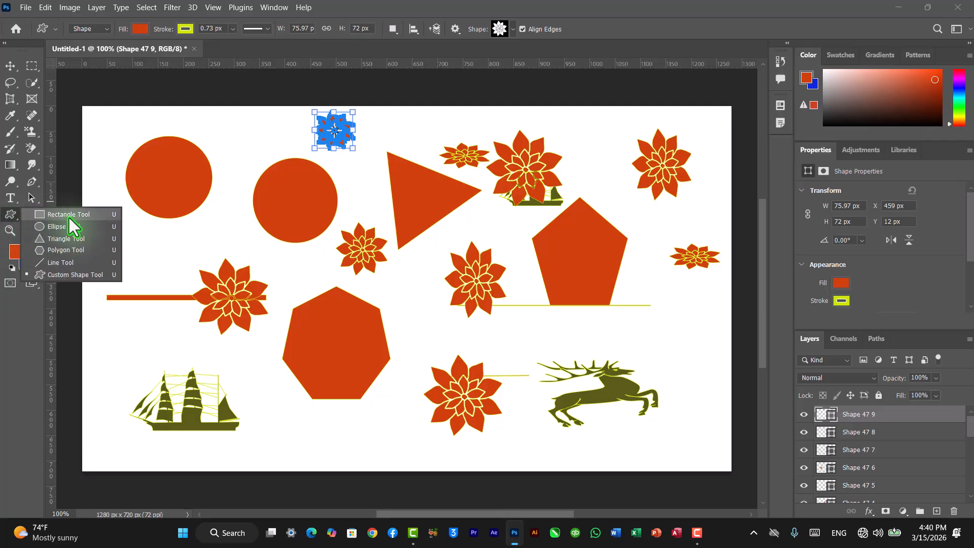